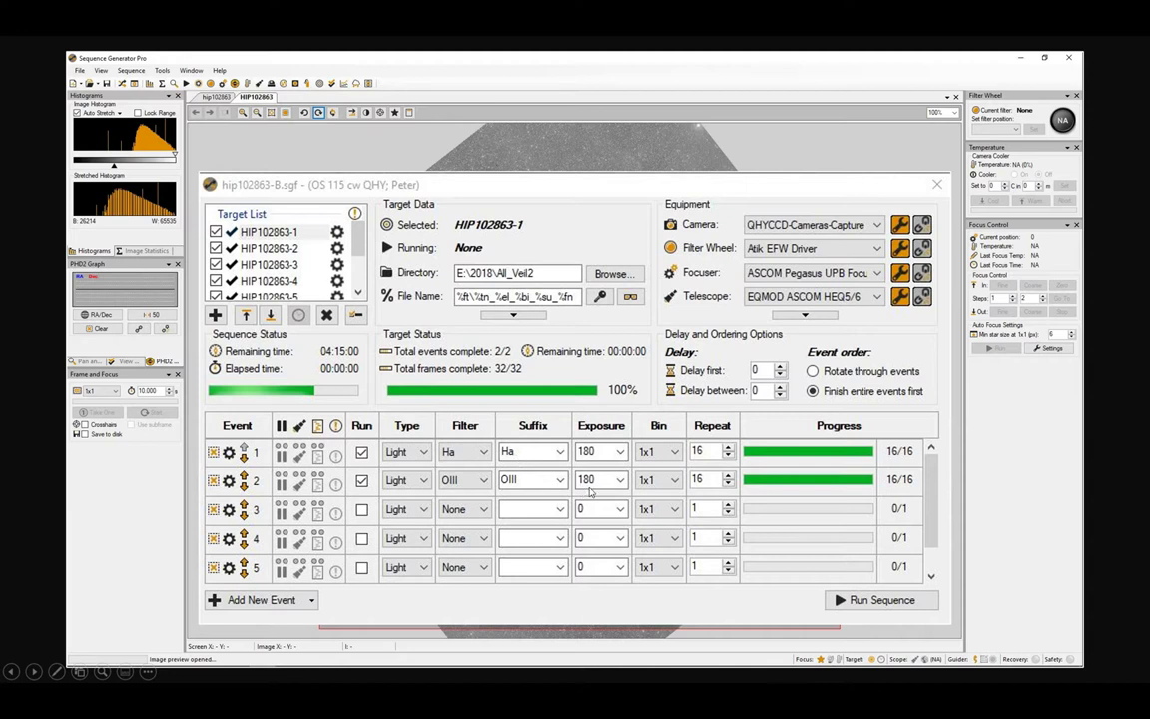
# - Advance the slide show to the colour Veil Nebula mosaic slide, then bring up the Alt+Tab window switcher
pyautogui.click(518, 484)
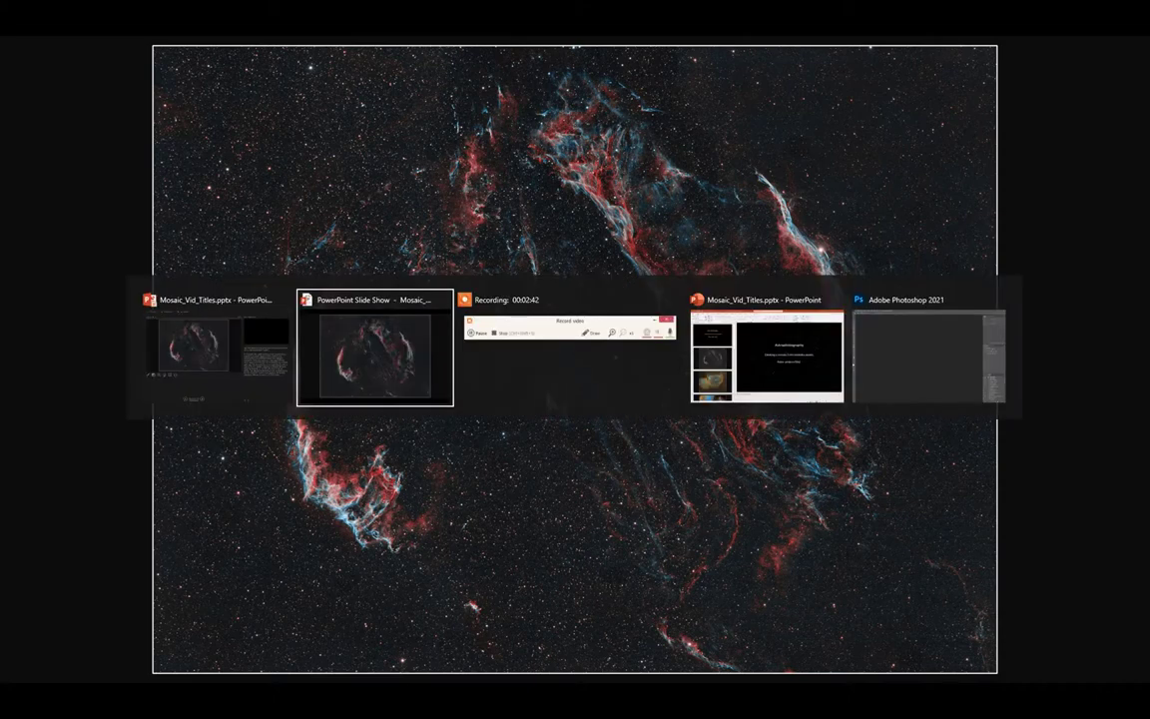
pyautogui.hotkey('alt', 'Tab')
pyautogui.hotkey('alt', 'Tab')
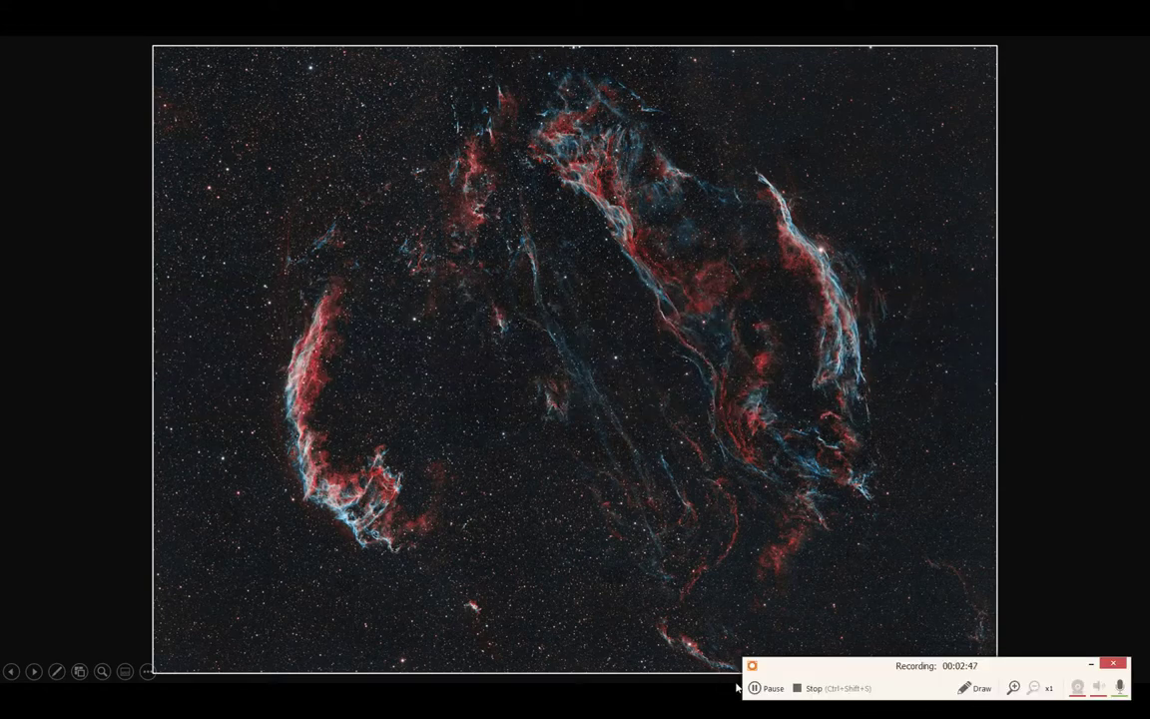
# - Open Linear_1 through Linear_9 DBE_clone.tif together from the Mosaic folder
pyautogui.click(752, 687)
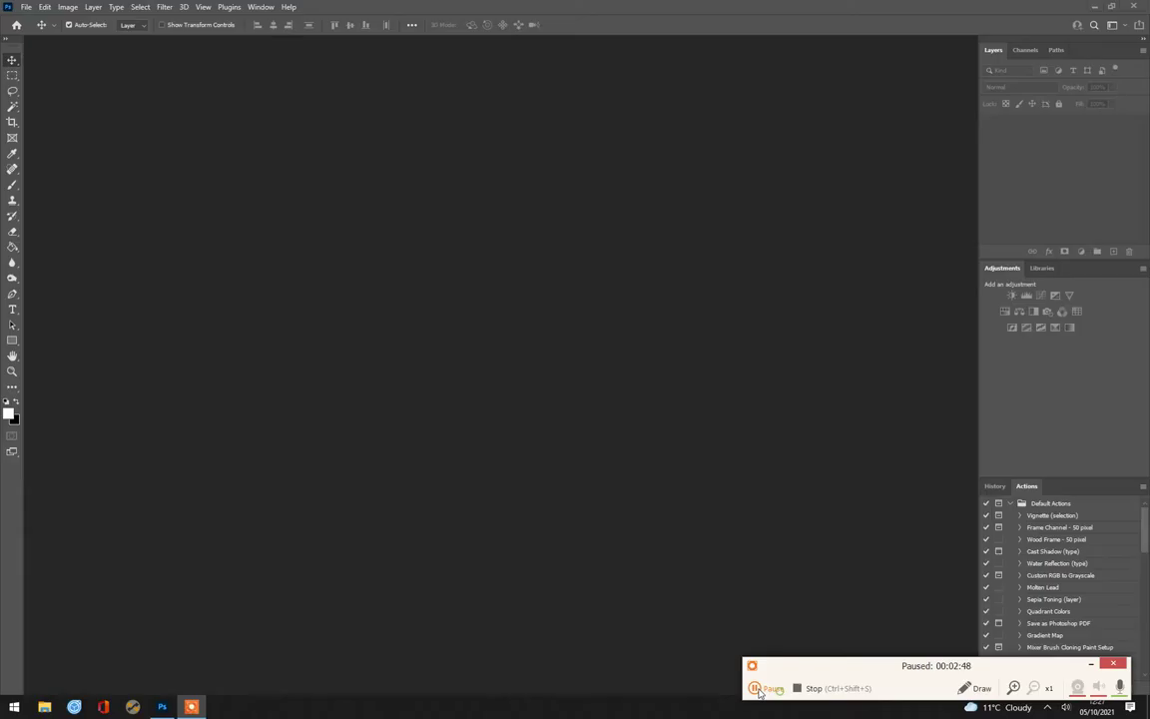
pyautogui.click(751, 686)
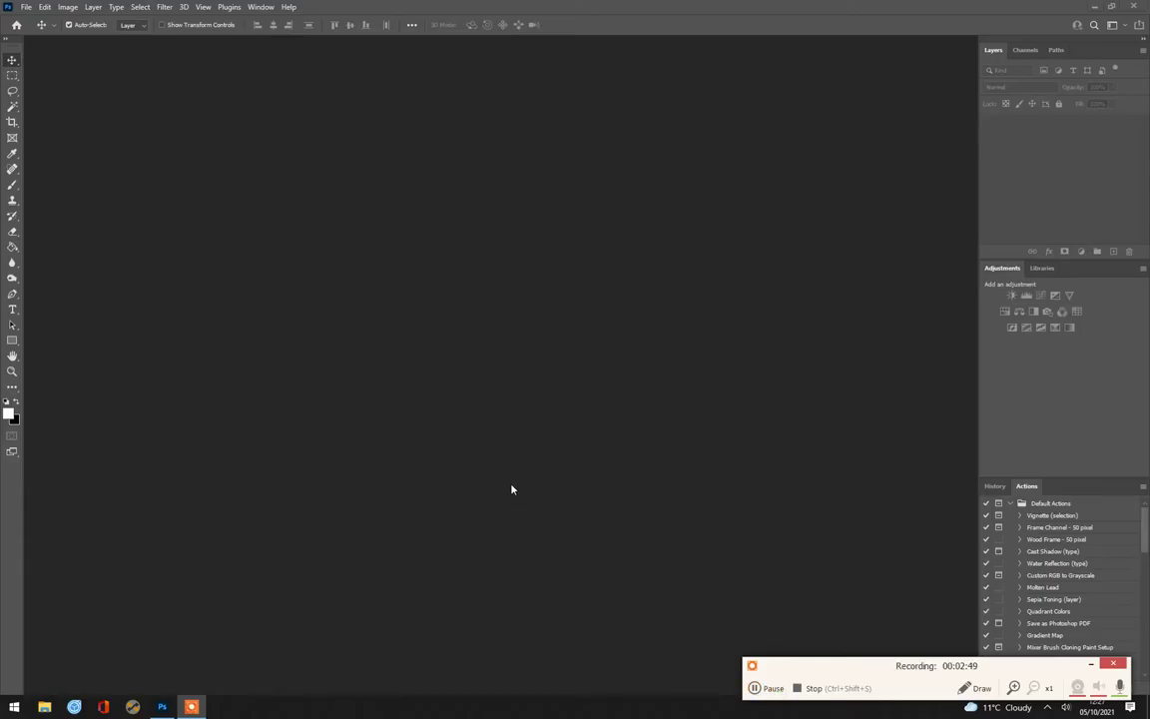
pyautogui.click(27, 8)
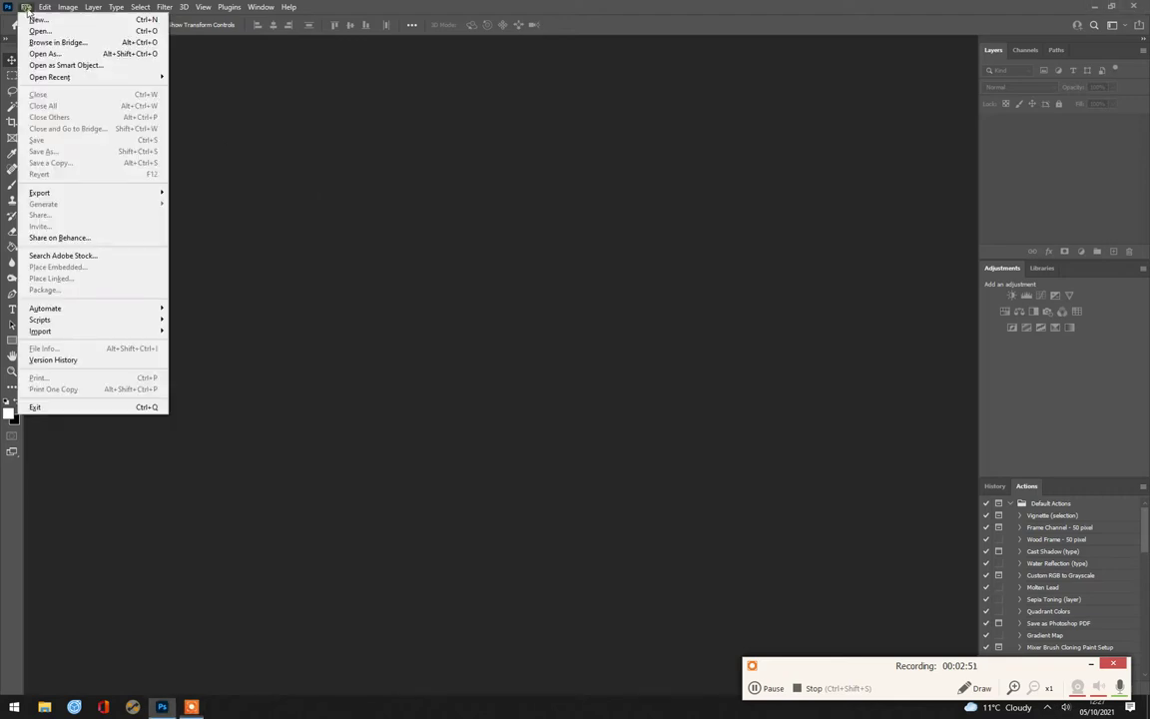
pyautogui.click(40, 31)
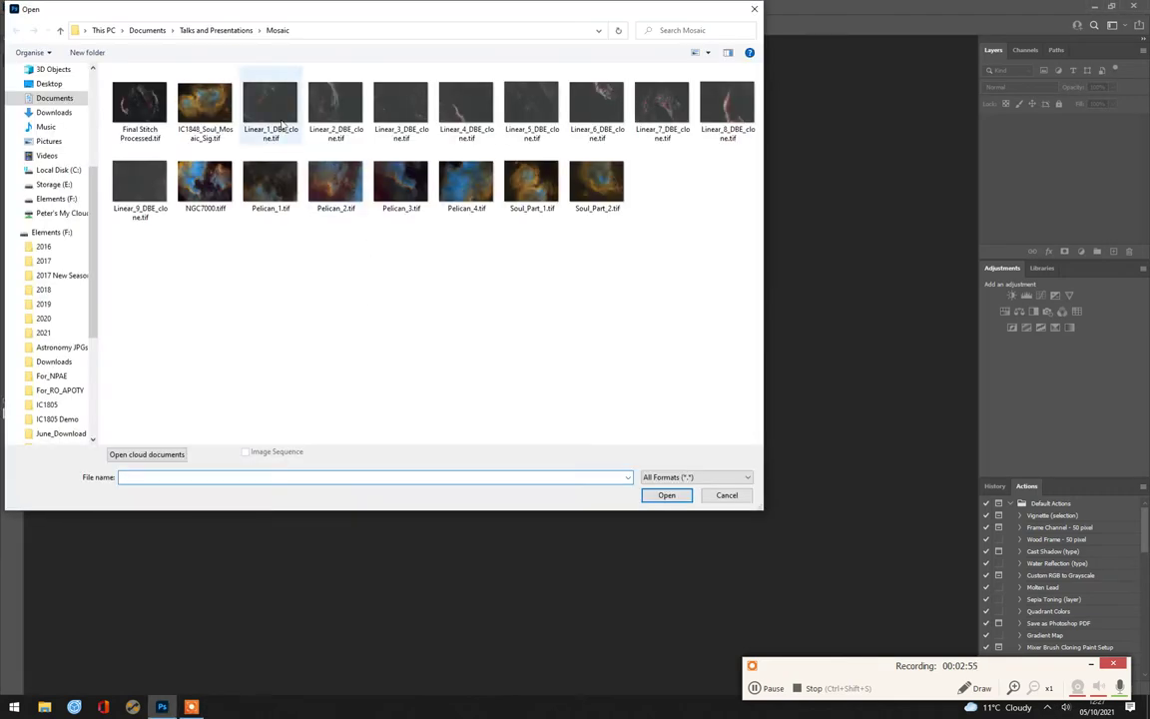
pyautogui.click(278, 99)
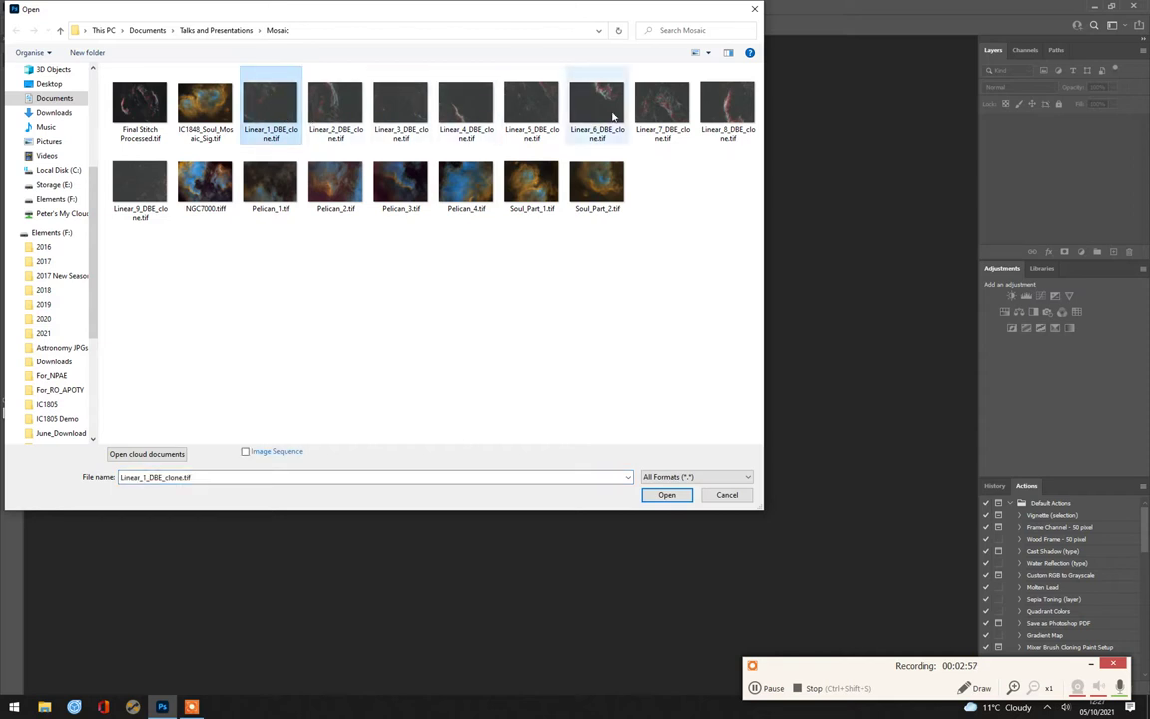
pyautogui.keyDown('shift'); pyautogui.click(127, 190); pyautogui.keyUp('shift')
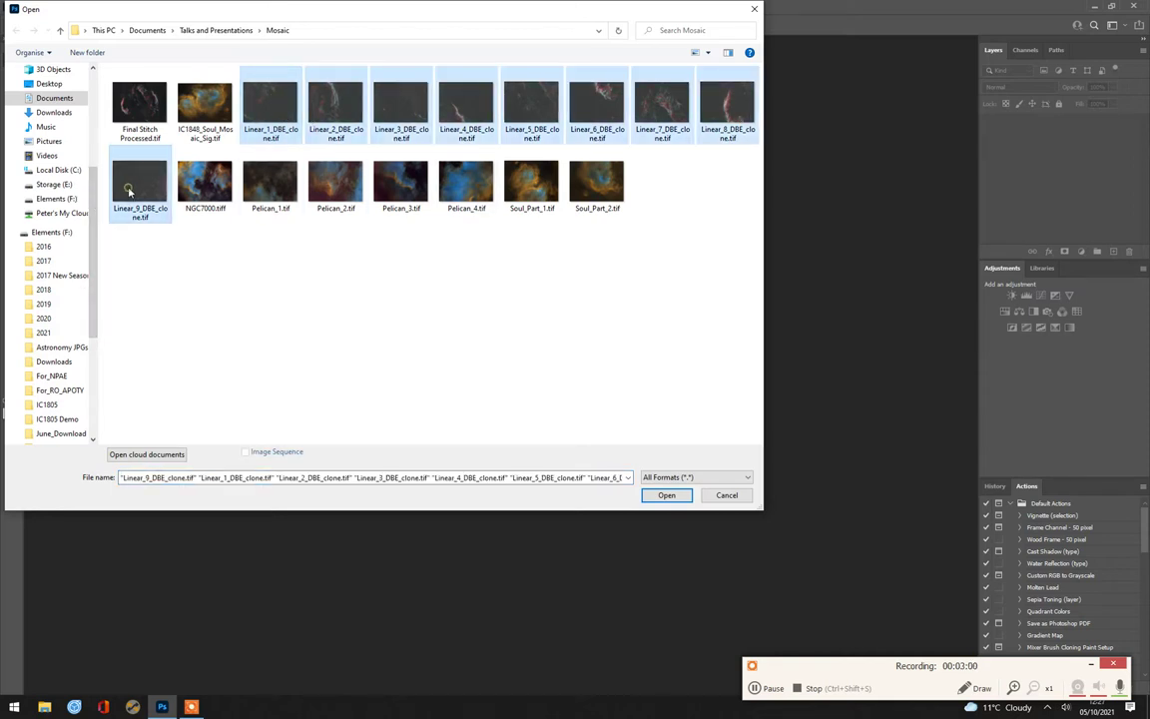
pyautogui.click(667, 496)
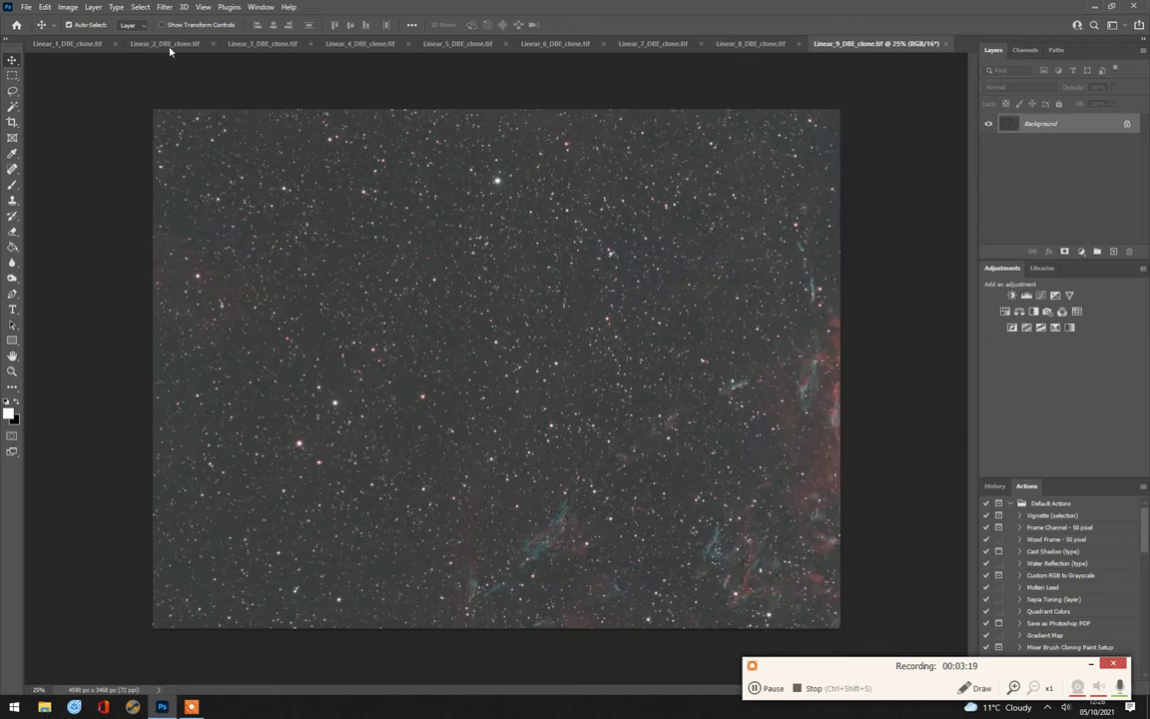
# - Look through the Linear_1 to Linear_6 DBE_clone panel tabs
pyautogui.click(88, 44)
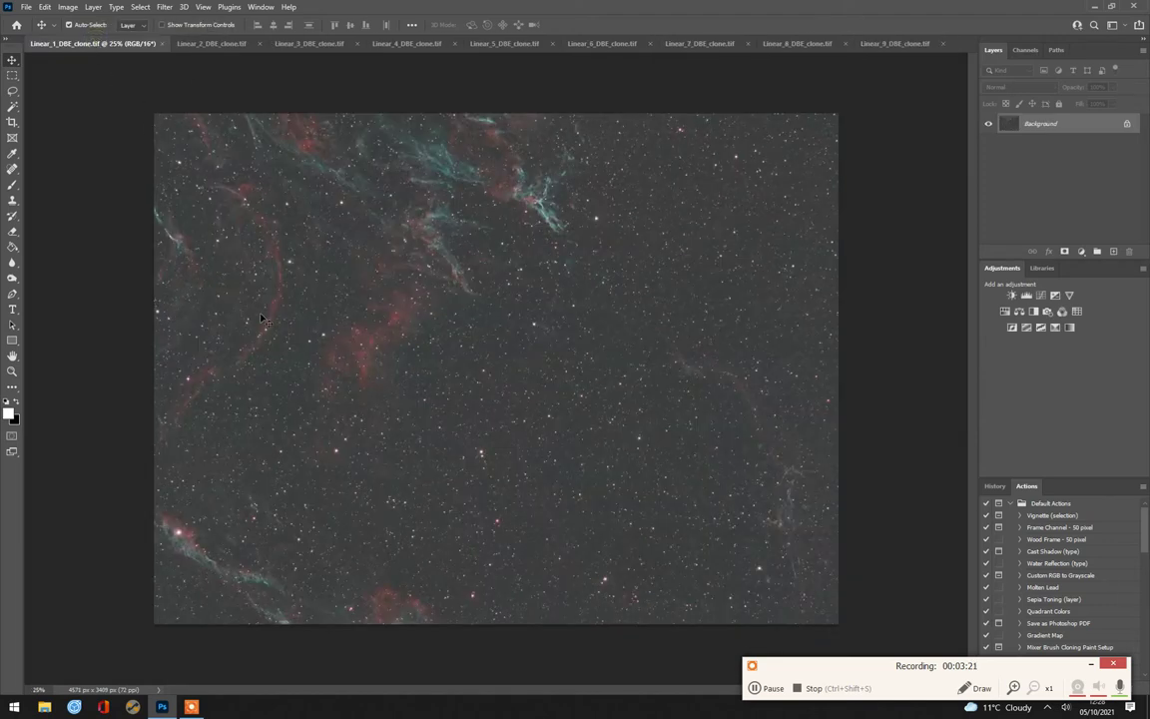
pyautogui.click(211, 44)
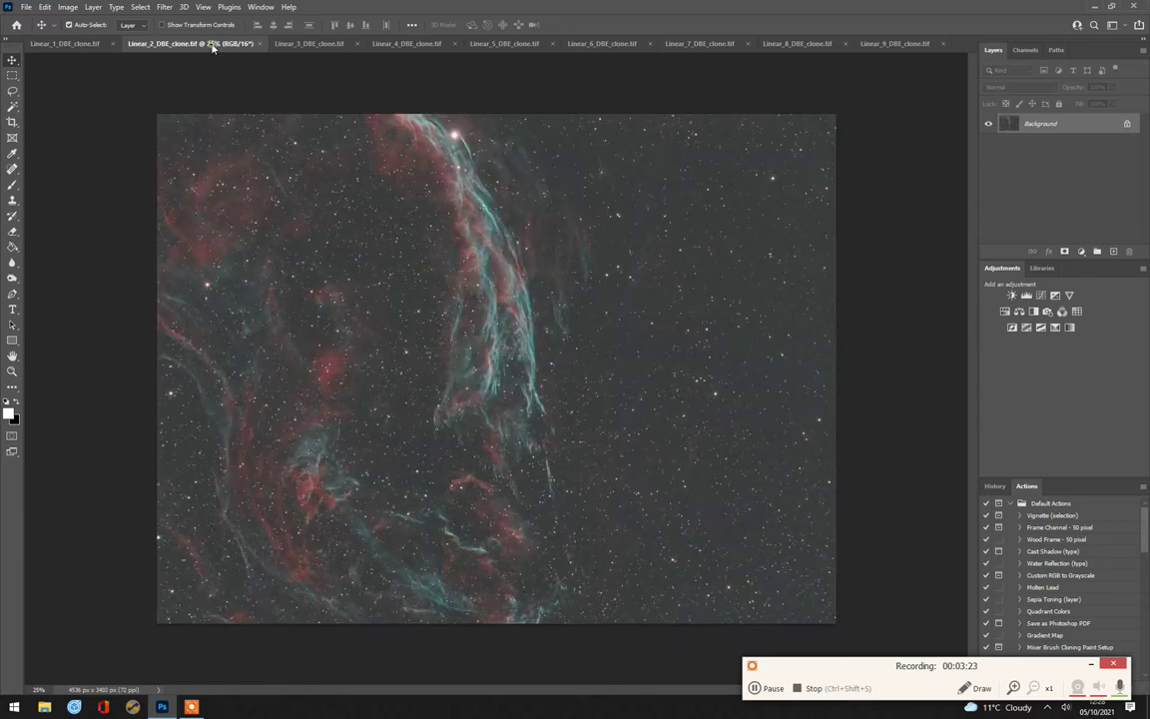
pyautogui.click(322, 48)
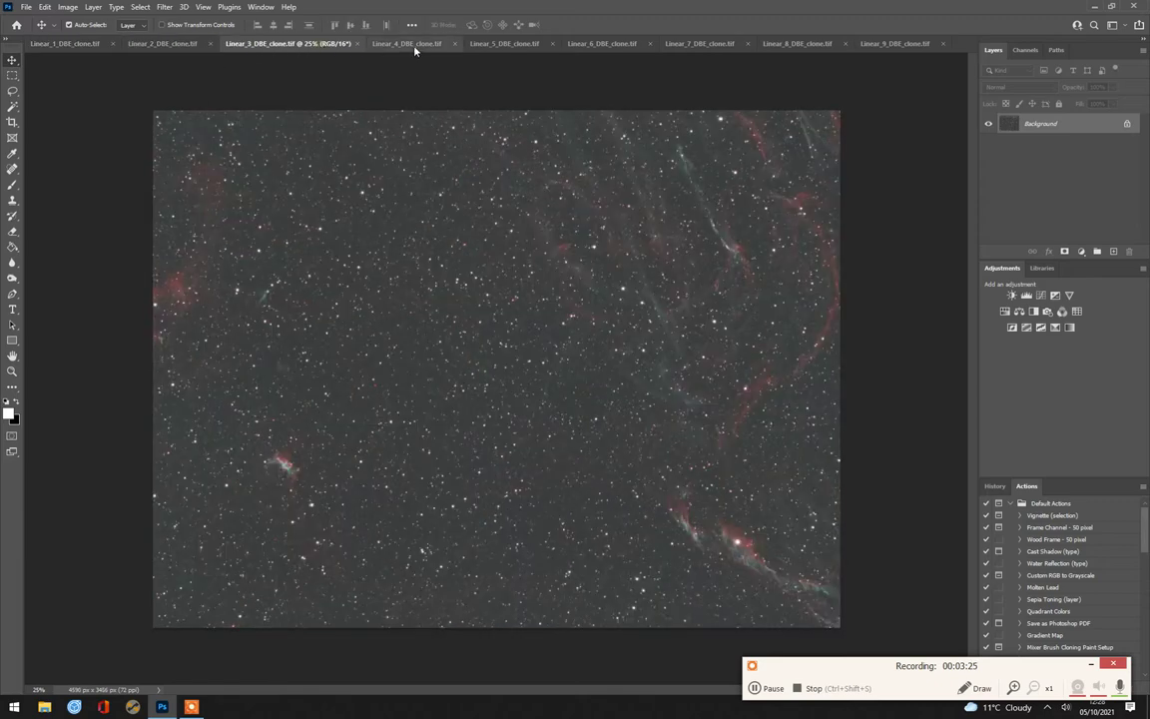
pyautogui.click(374, 43)
pyautogui.click(518, 50)
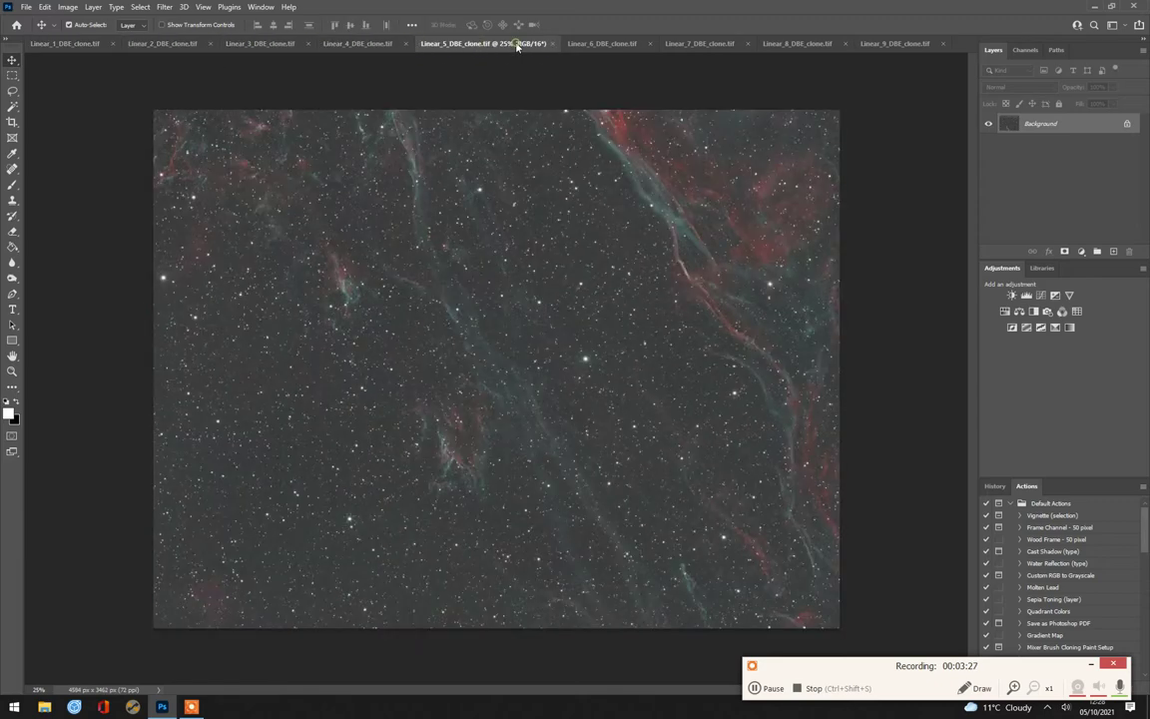
pyautogui.click(604, 46)
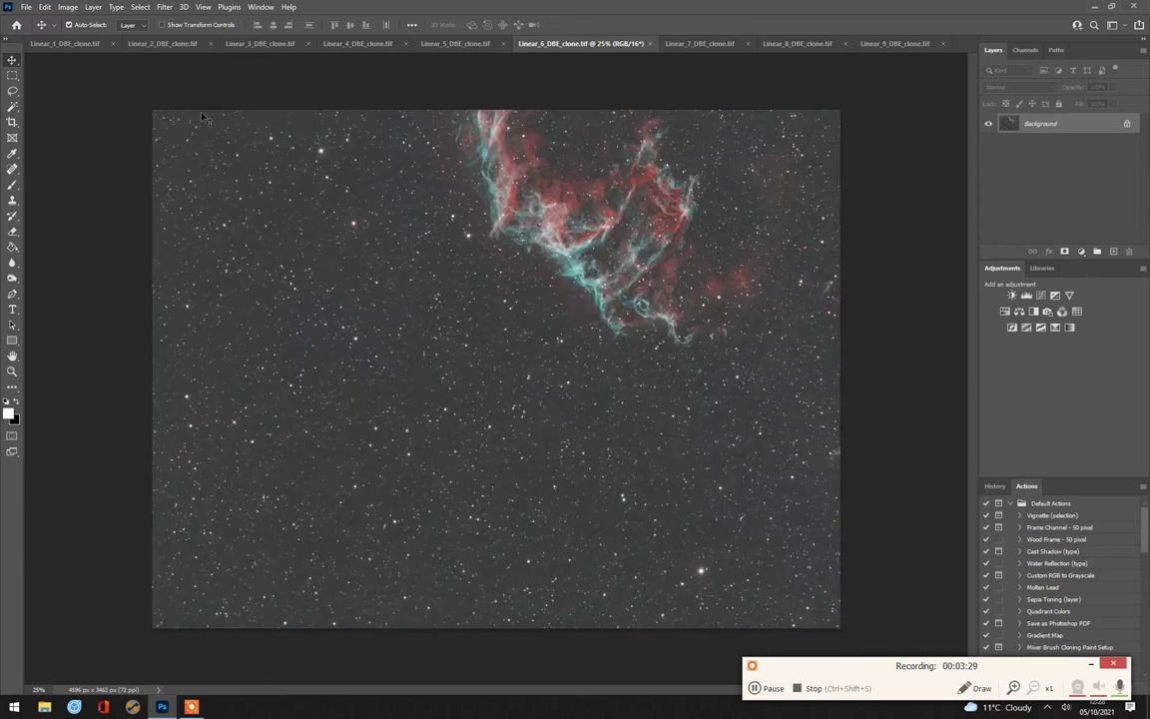
# - Photomerge all open Linear panels with Auto layout and blending into Untitled_Panorama-1
pyautogui.click(29, 9)
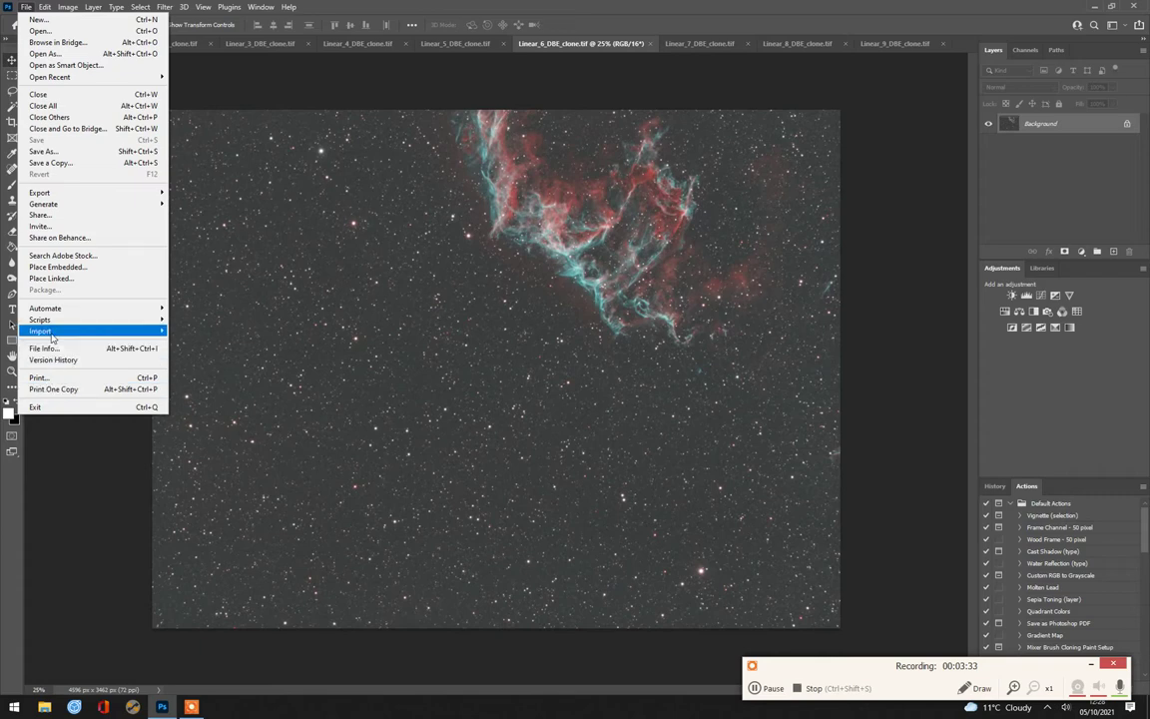
pyautogui.moveTo(60, 309)
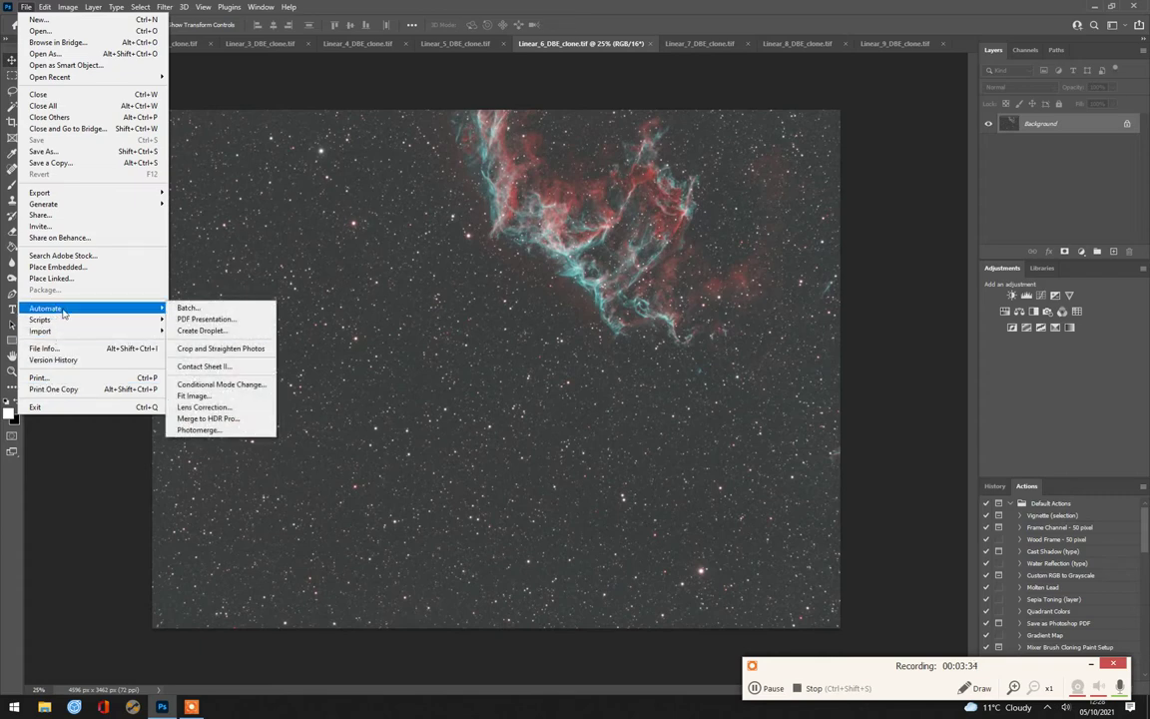
pyautogui.click(200, 432)
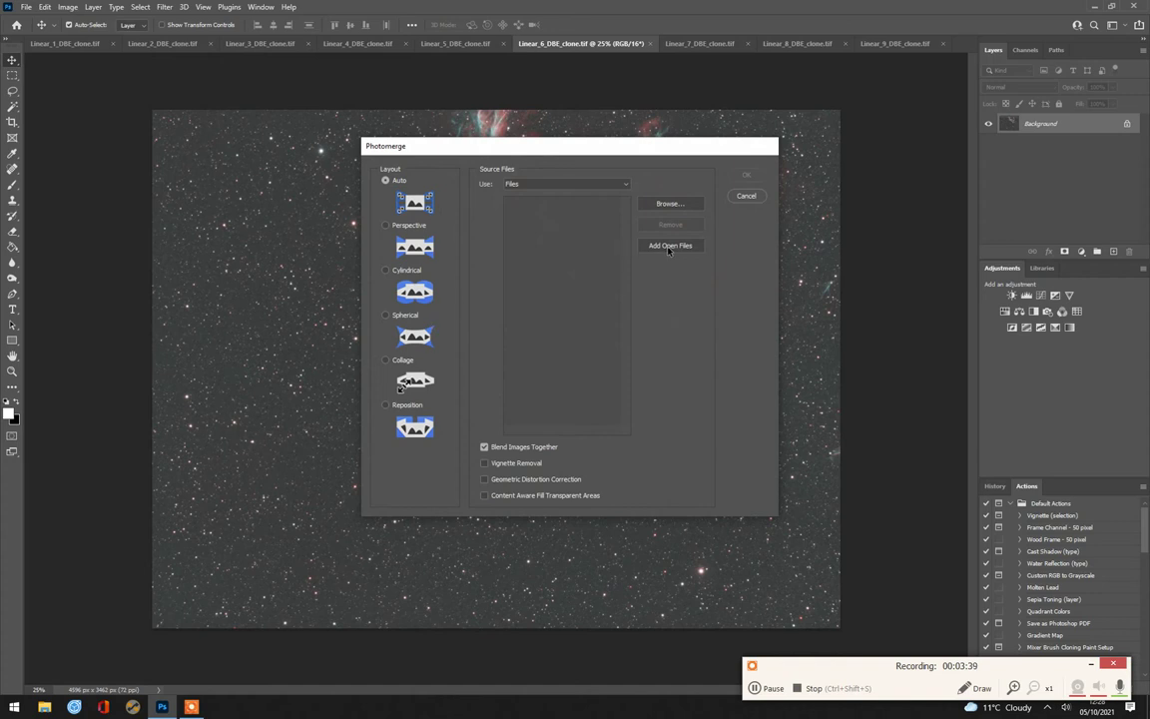
pyautogui.click(669, 246)
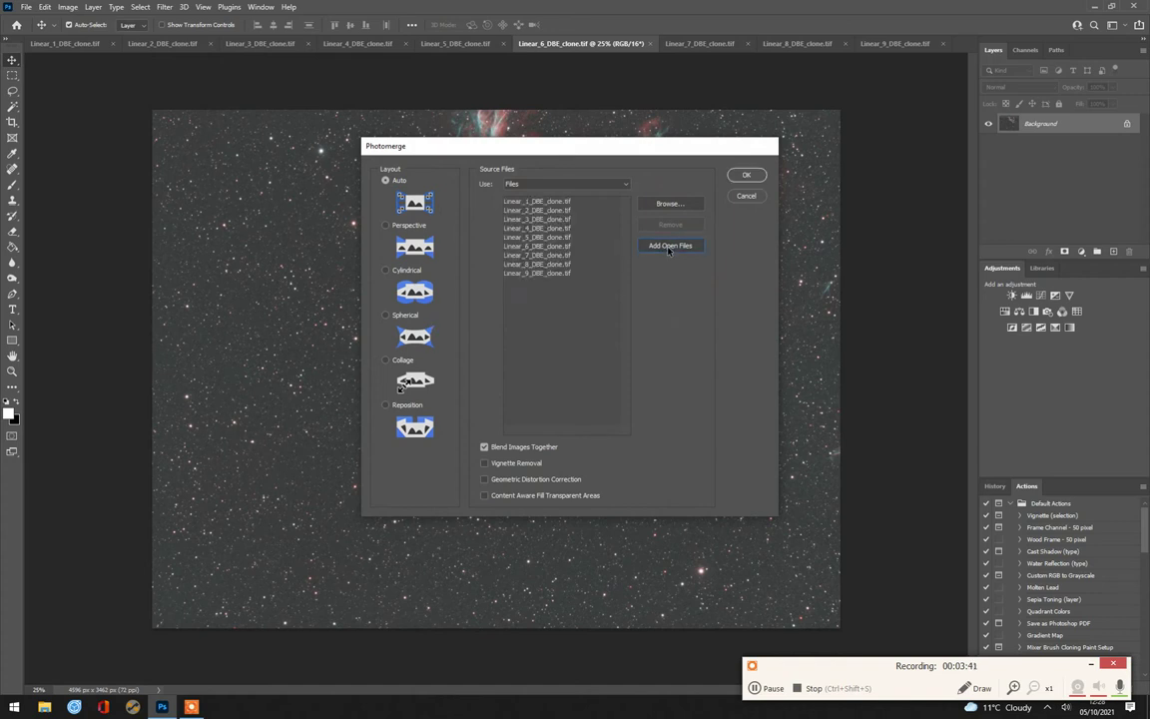
pyautogui.click(748, 177)
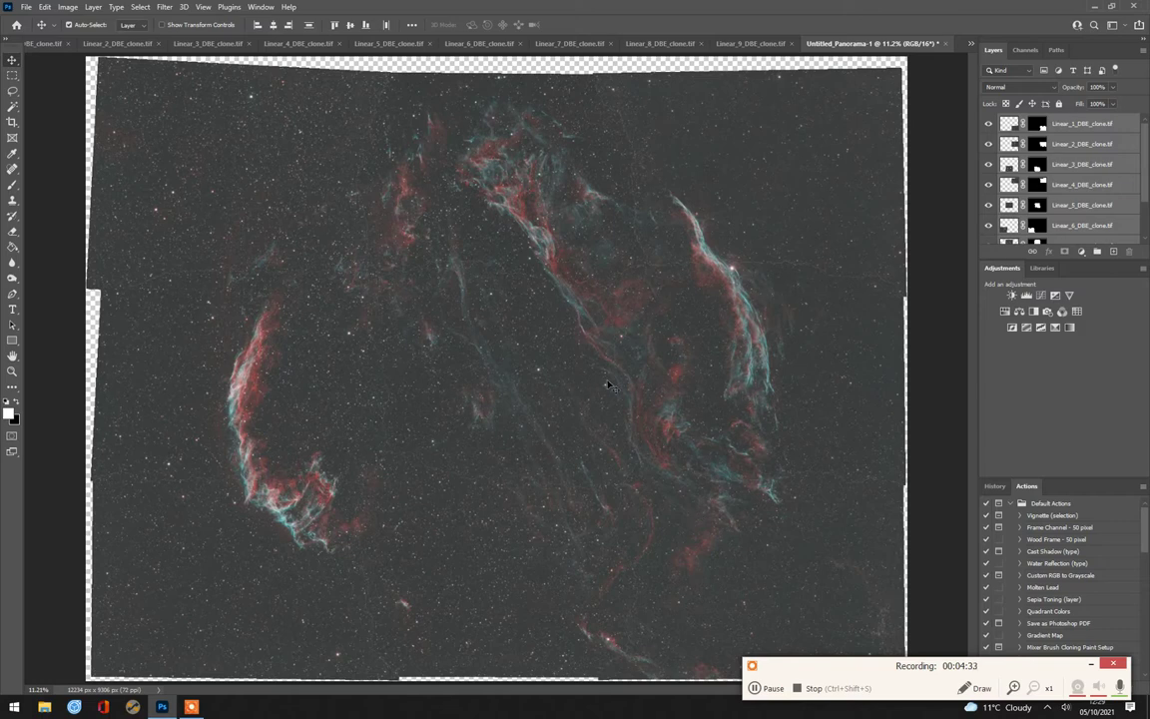
# - Crop the top, right, bottom and left edges of the panorama to 11743 × 8816 px
pyautogui.scroll(-1, 555, 381)
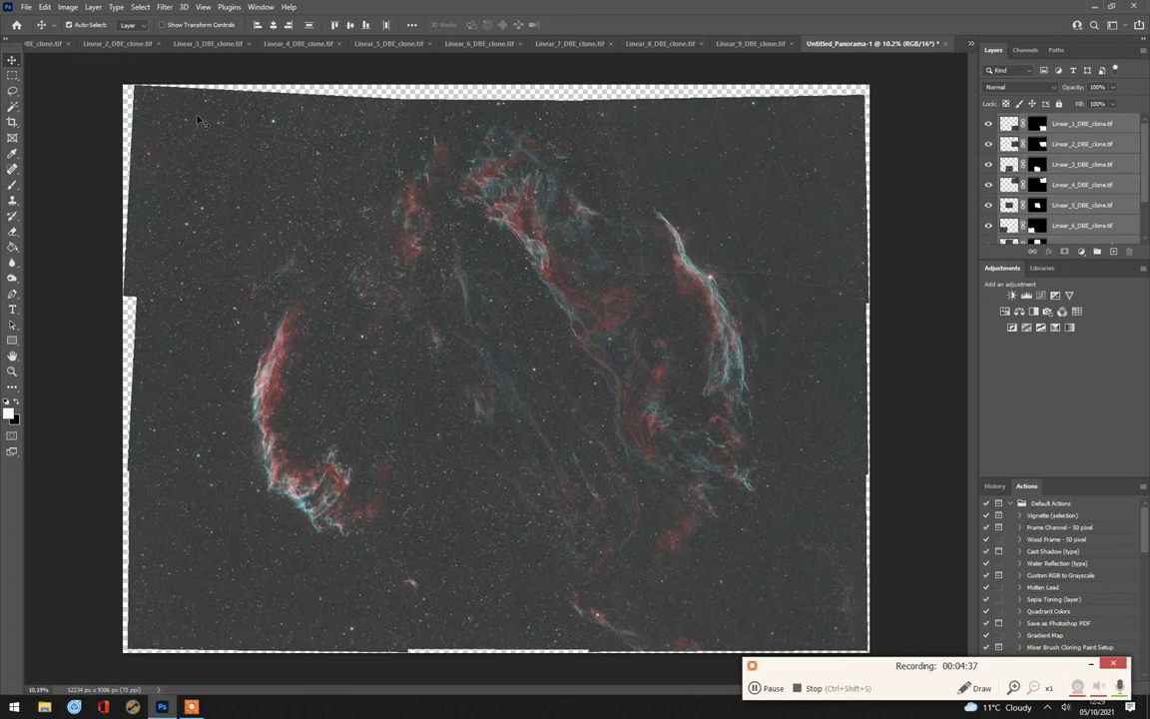
pyautogui.click(12, 122)
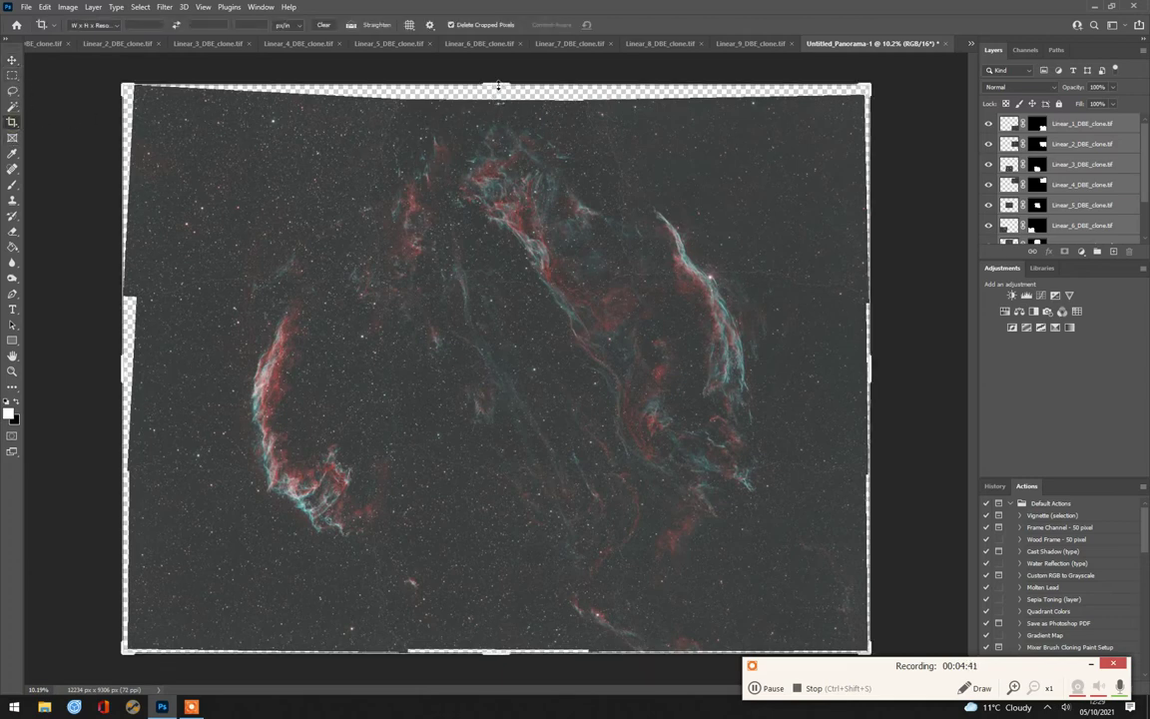
pyautogui.moveTo(498, 86); pyautogui.dragTo(496, 100)
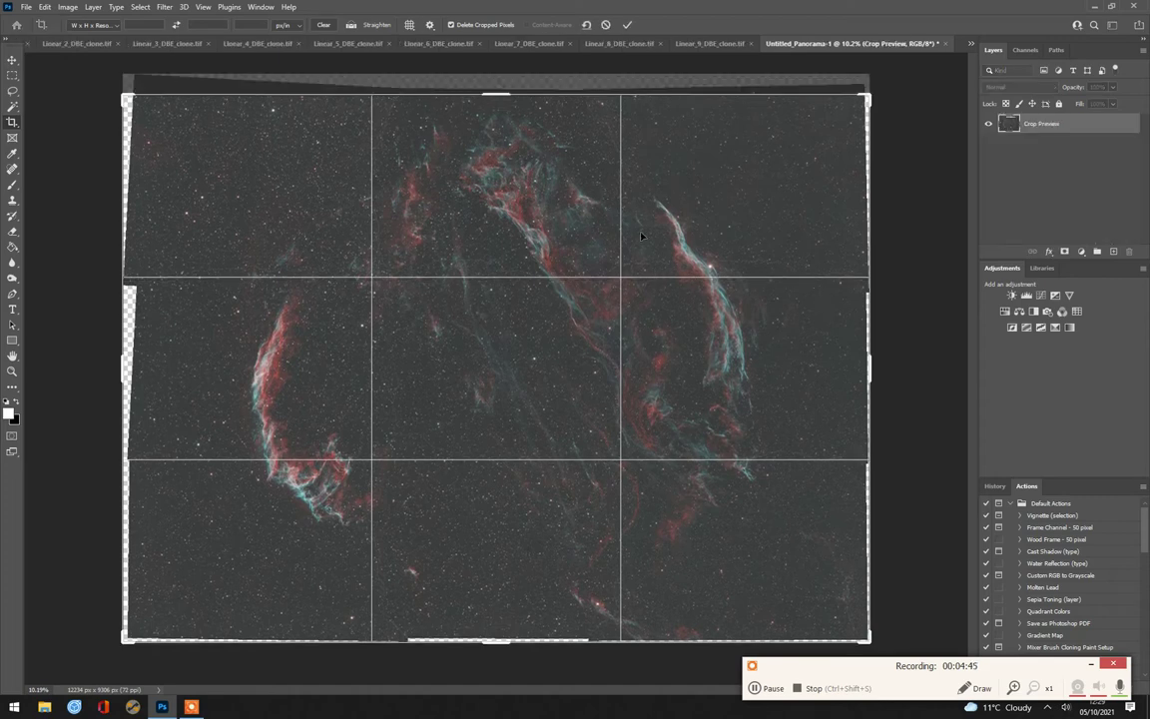
pyautogui.moveTo(878, 350); pyautogui.dragTo(865, 371)
pyautogui.moveTo(506, 641); pyautogui.dragTo(505, 635)
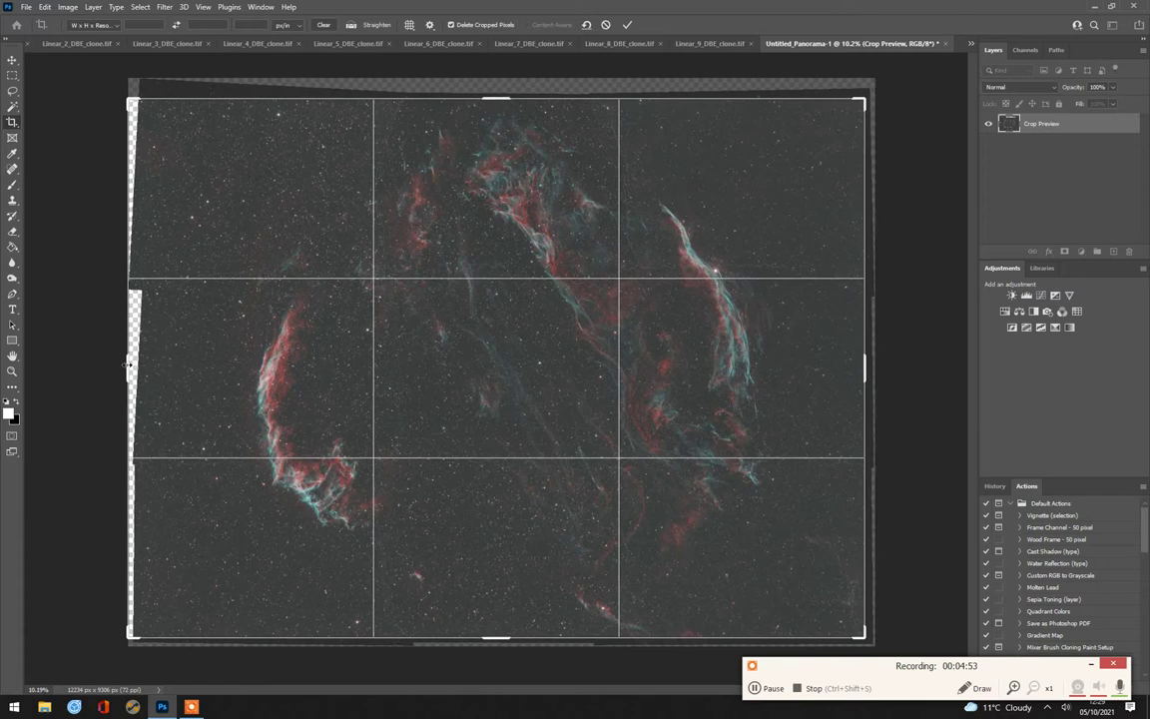
pyautogui.moveTo(128, 365); pyautogui.dragTo(137, 367)
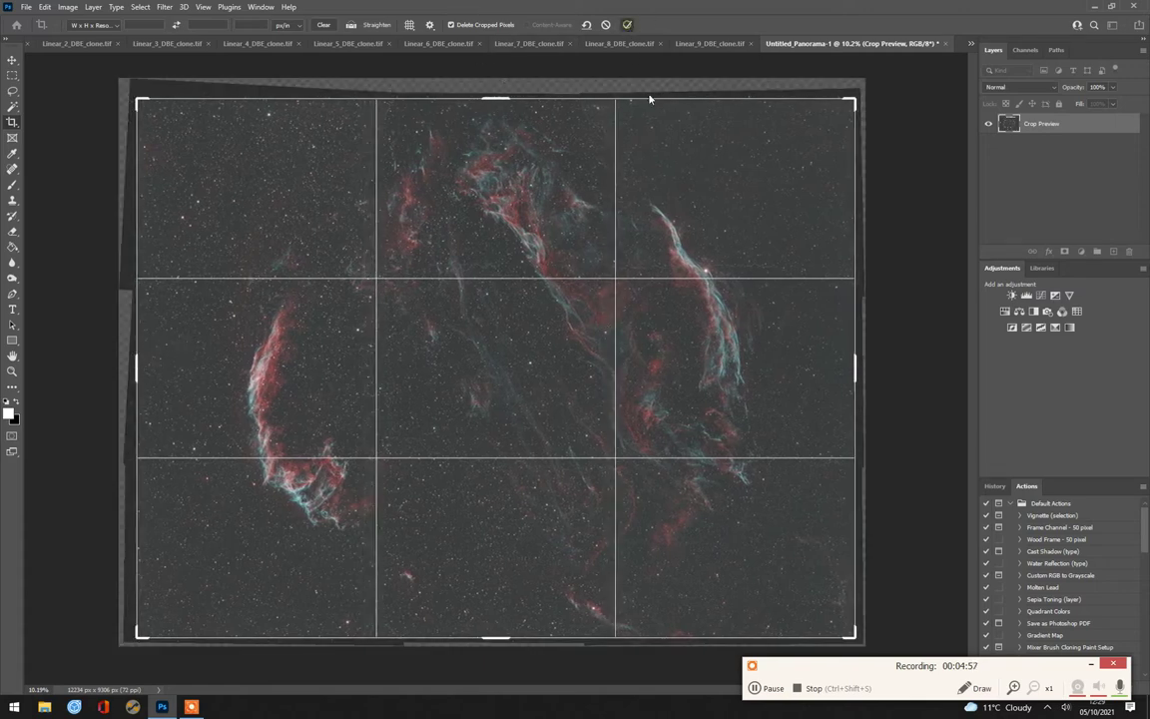
pyautogui.press('Return')
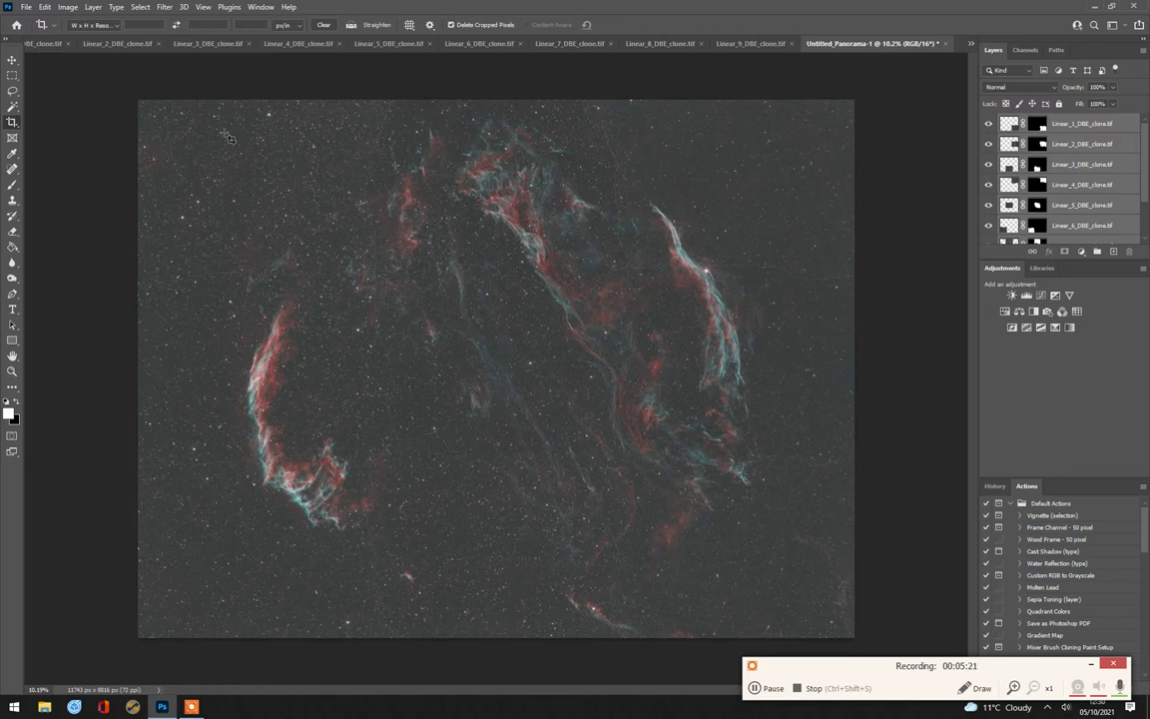
# - Close all nine Linear_#_DBE_clone.tif documents, leaving only Untitled_Panorama-1
pyautogui.click(67, 44)
pyautogui.click(104, 44)
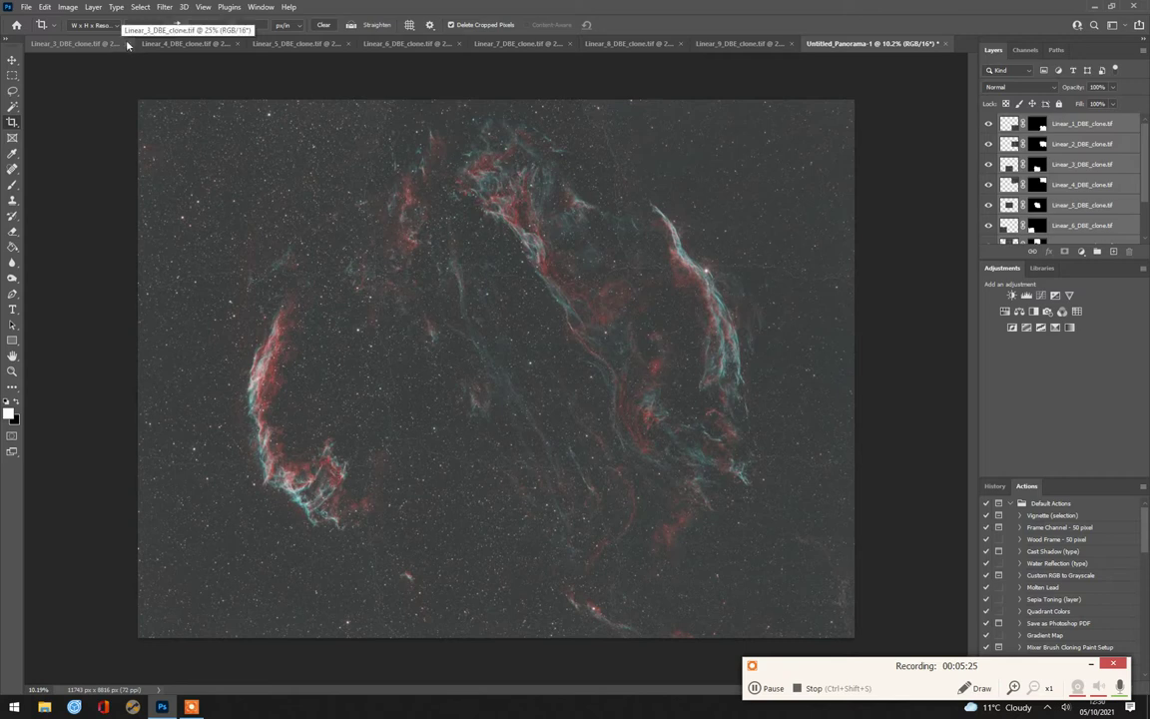
pyautogui.click(126, 44)
pyautogui.click(145, 44)
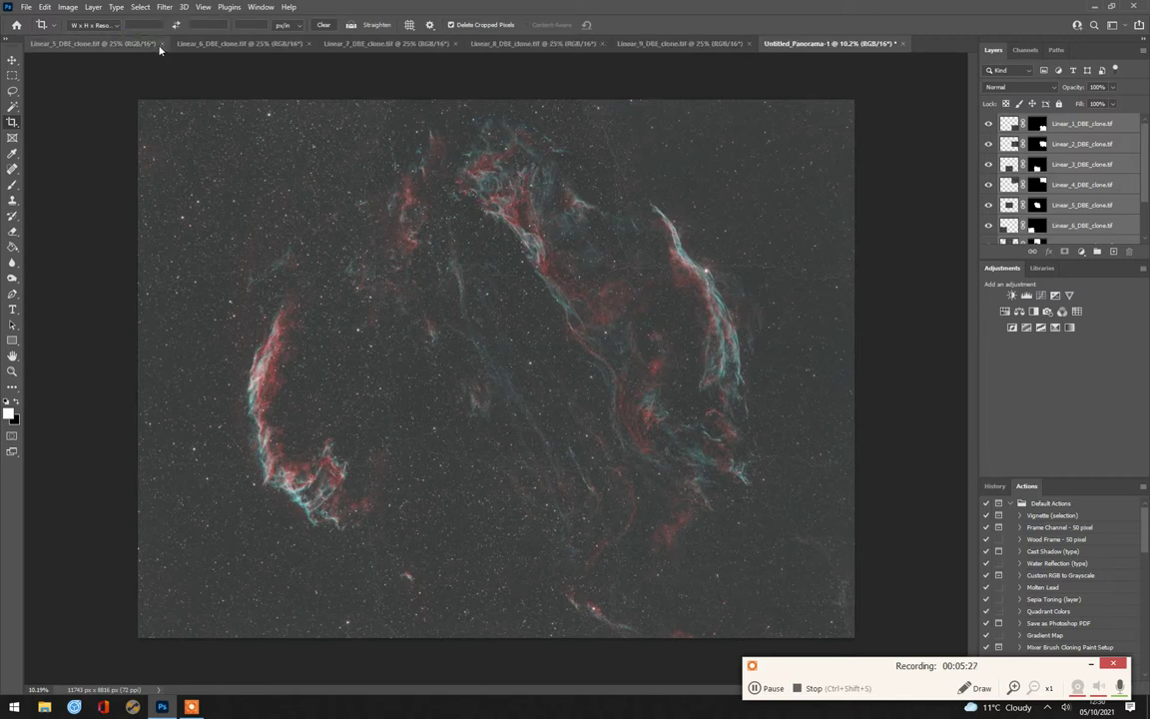
pyautogui.click(160, 44)
pyautogui.click(161, 44)
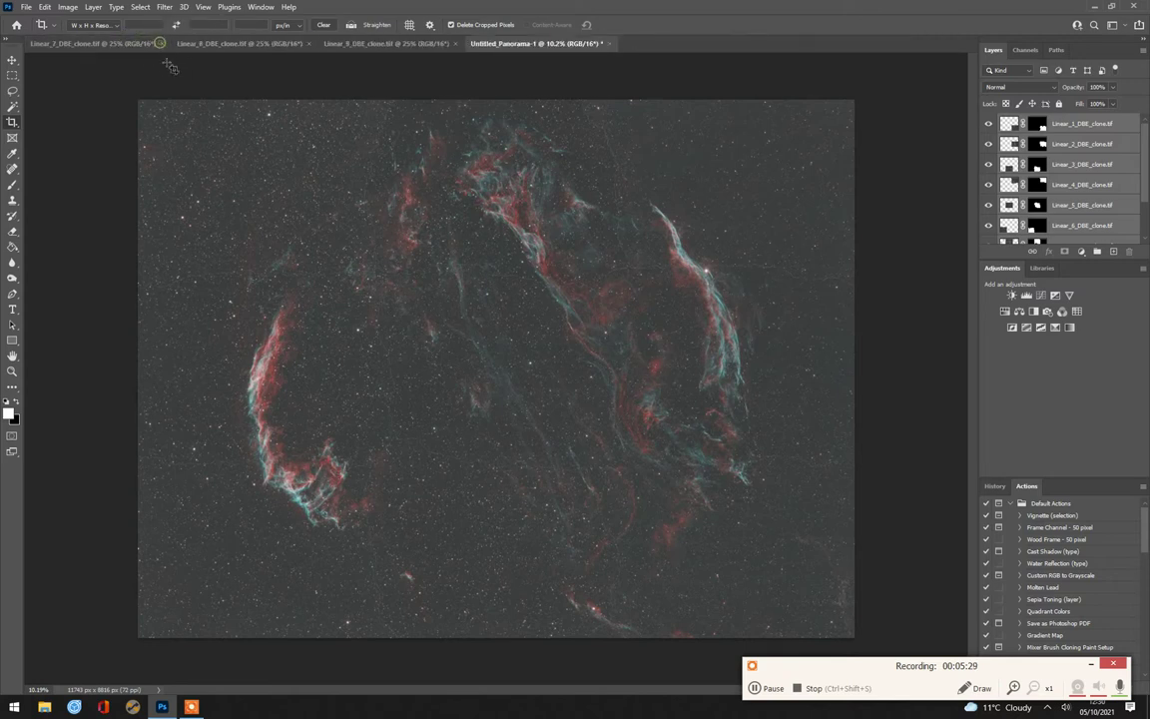
pyautogui.click(161, 44)
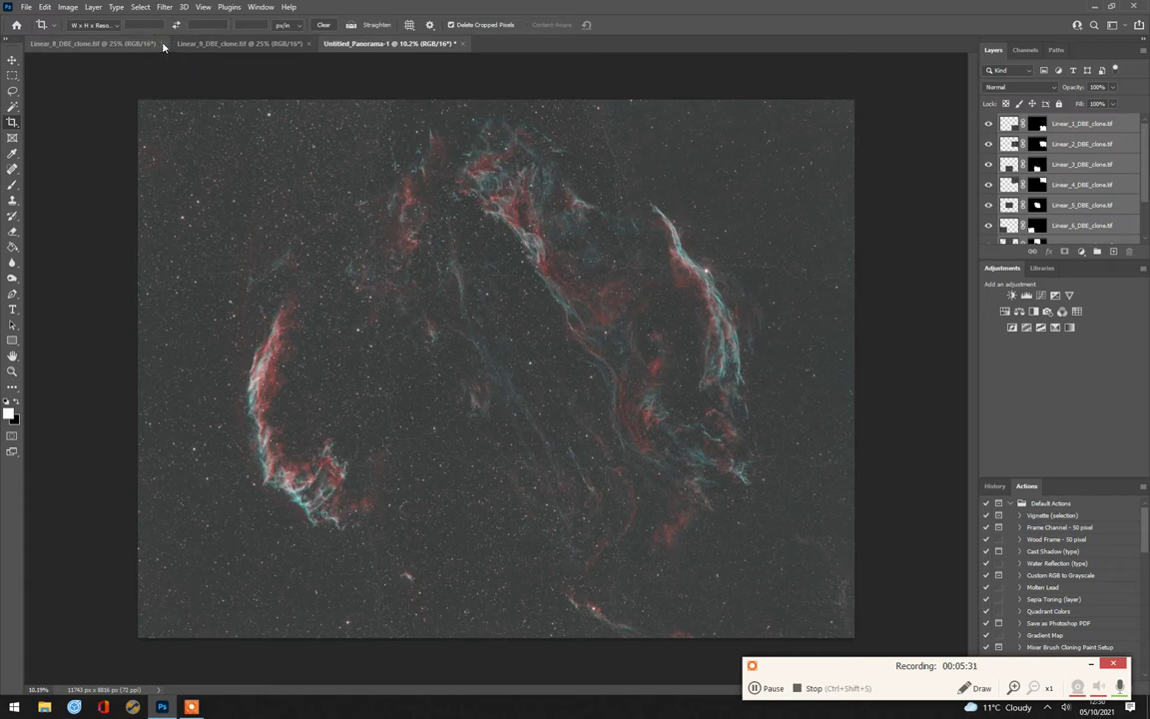
pyautogui.click(161, 44)
pyautogui.click(162, 44)
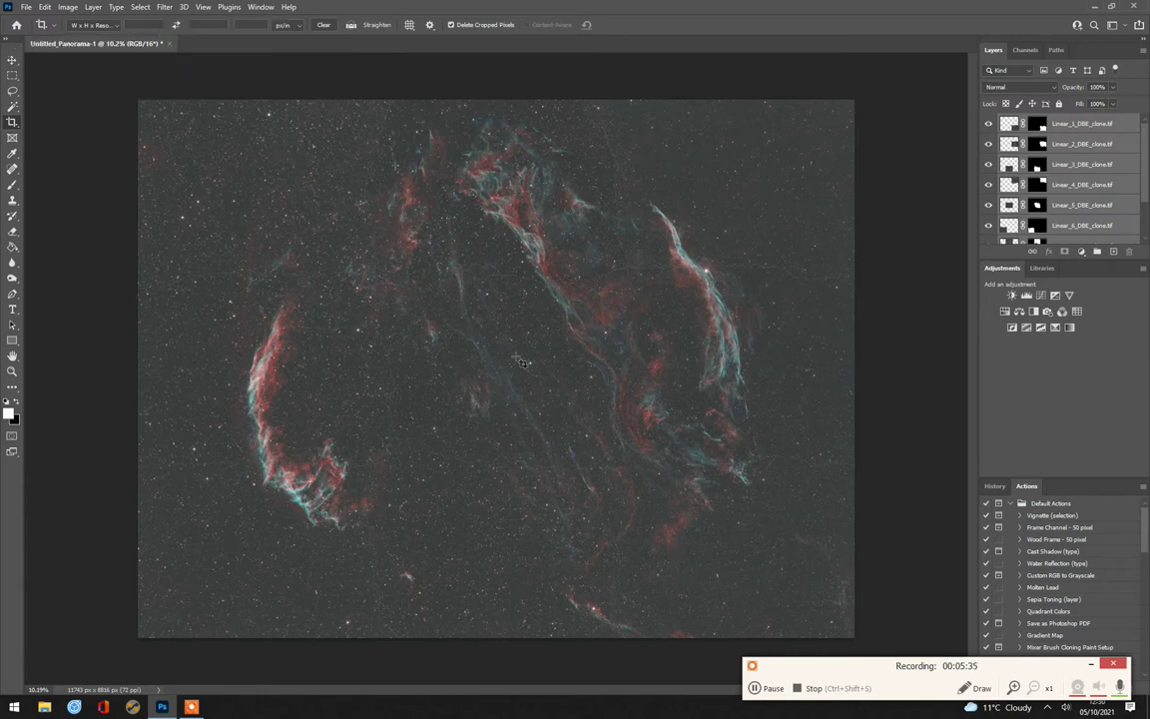
# - Open Final Stitch Processed.tif in its own tab
pyautogui.click(26, 7)
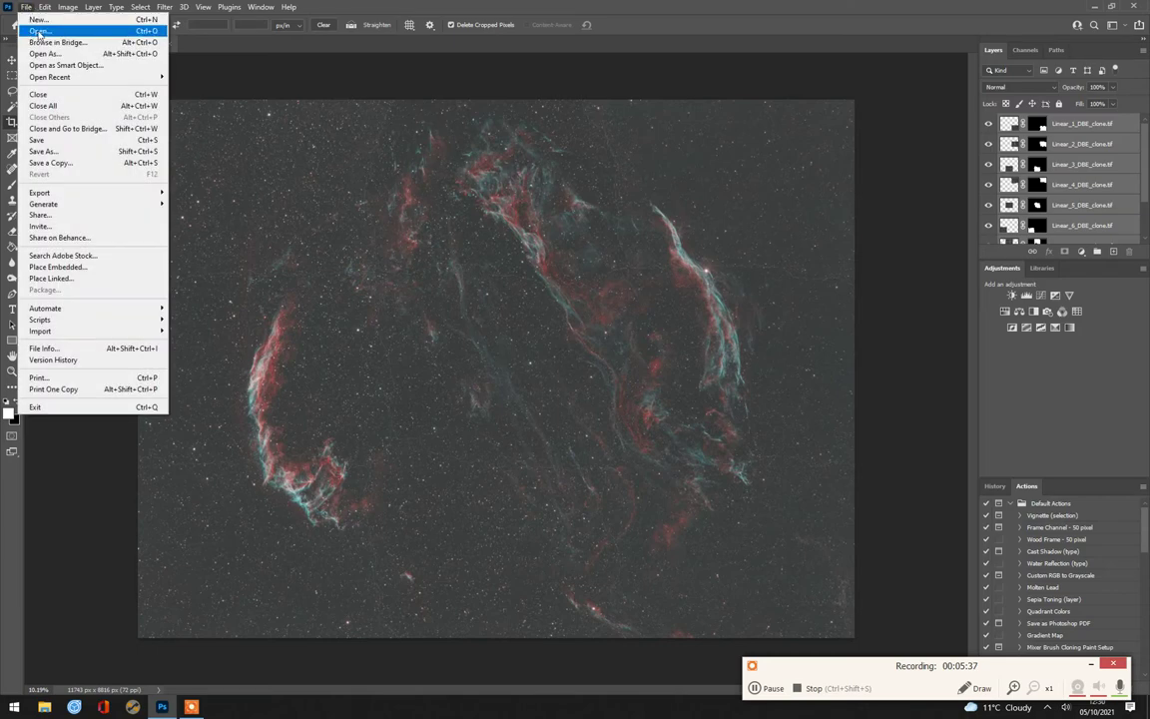
pyautogui.click(45, 32)
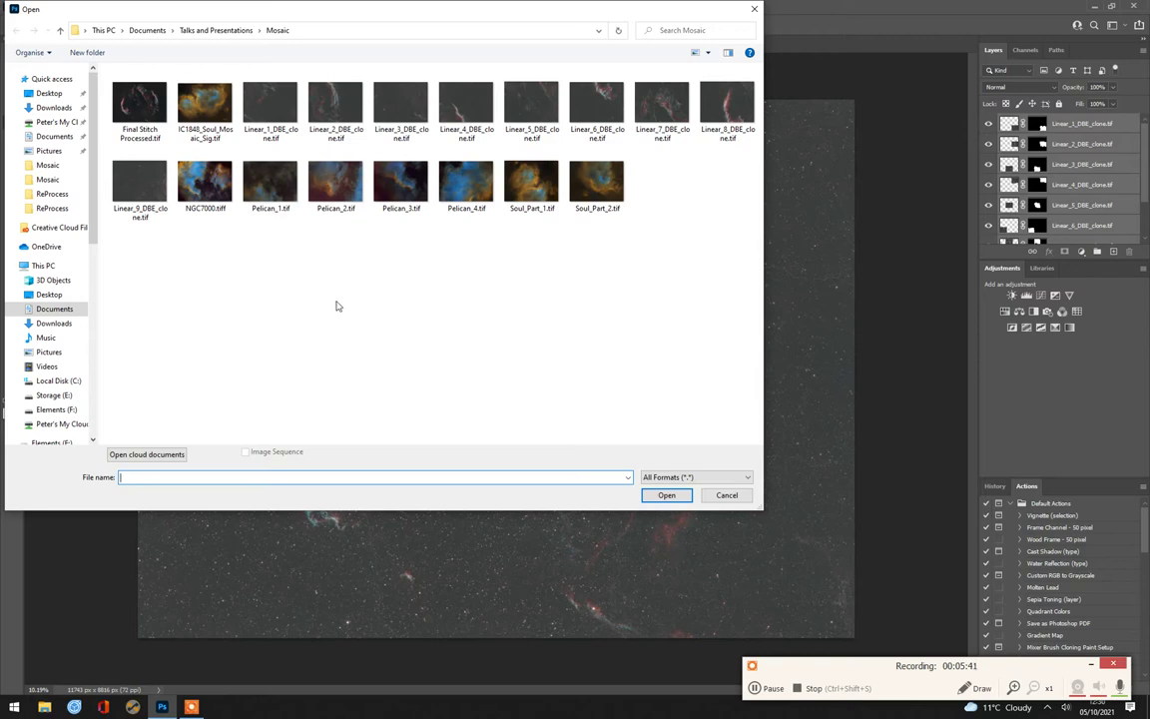
pyautogui.click(122, 93)
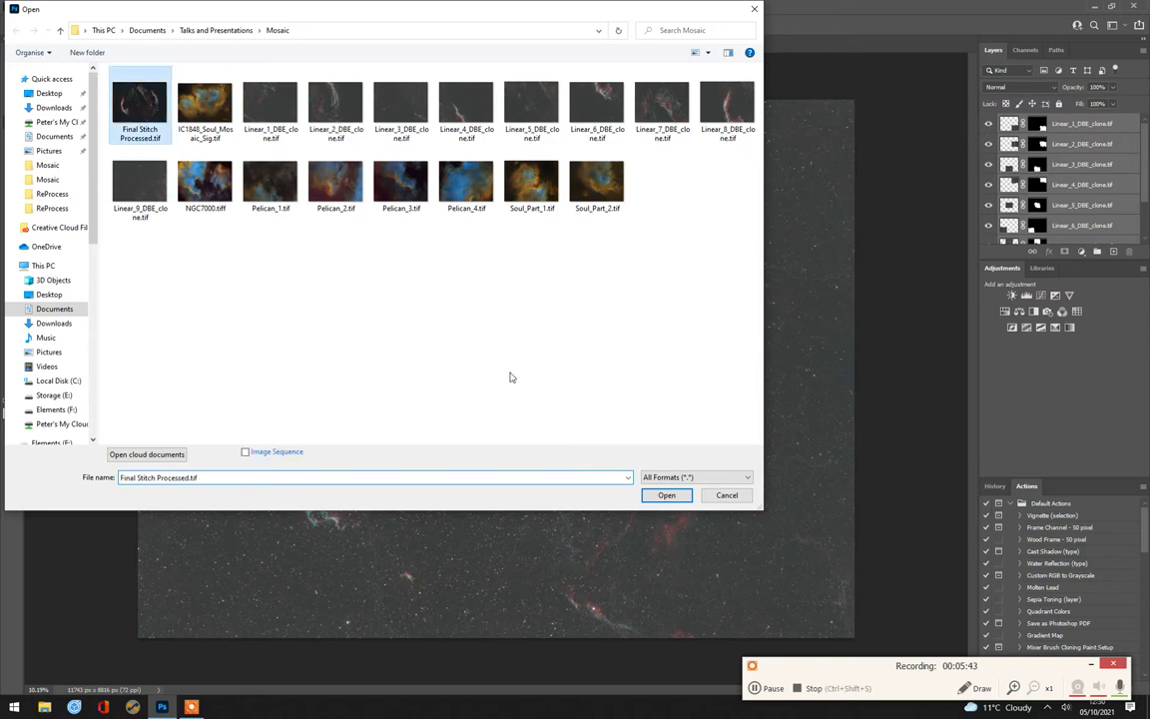
pyautogui.press('Return')
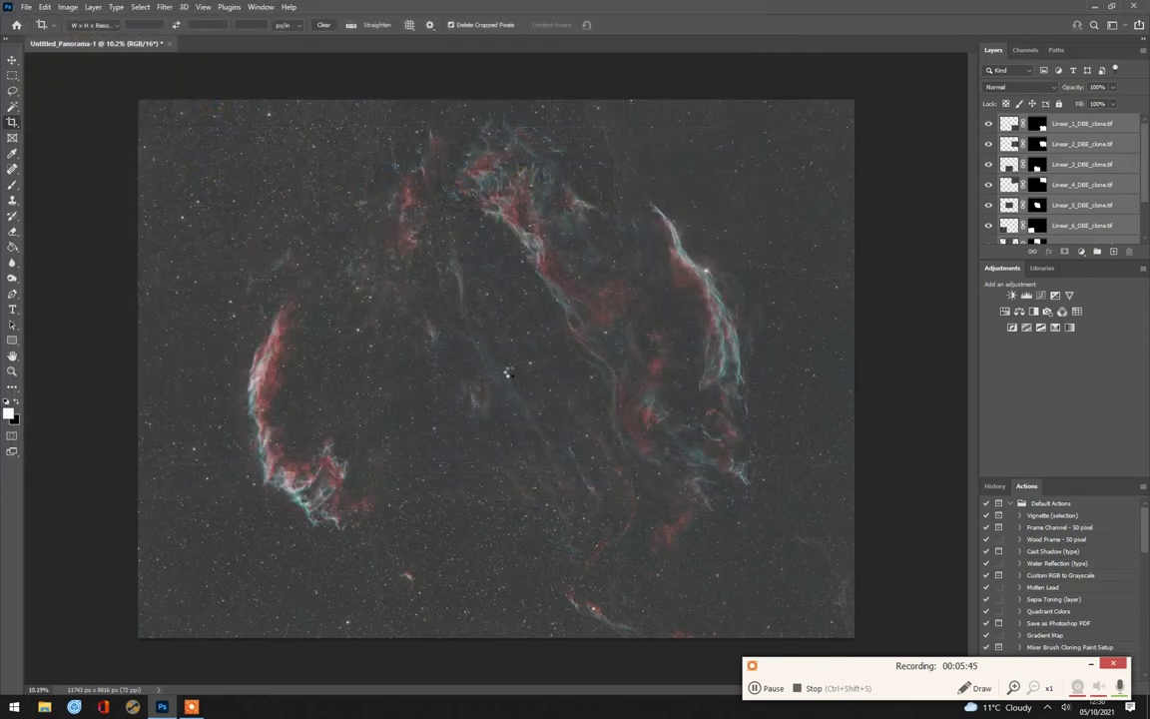
# - Zoom in and out on Final Stitch Processed.tif to inspect its detail
pyautogui.scroll(4, 514, 375)
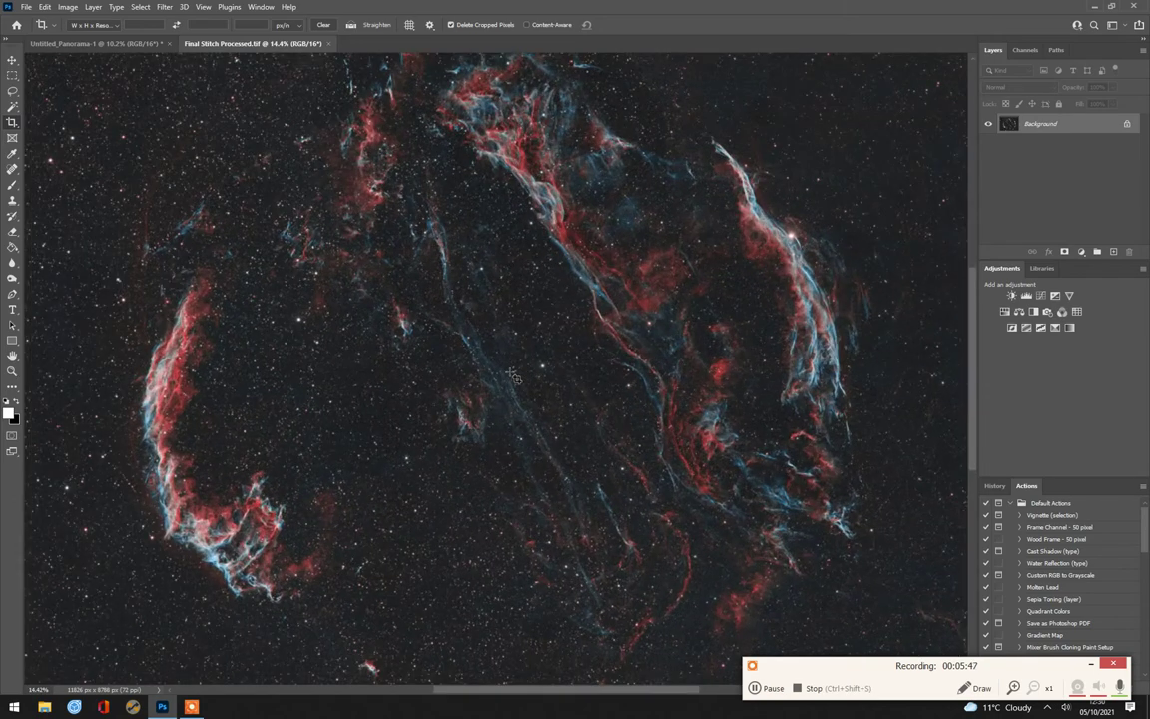
pyautogui.scroll(1, 524, 375)
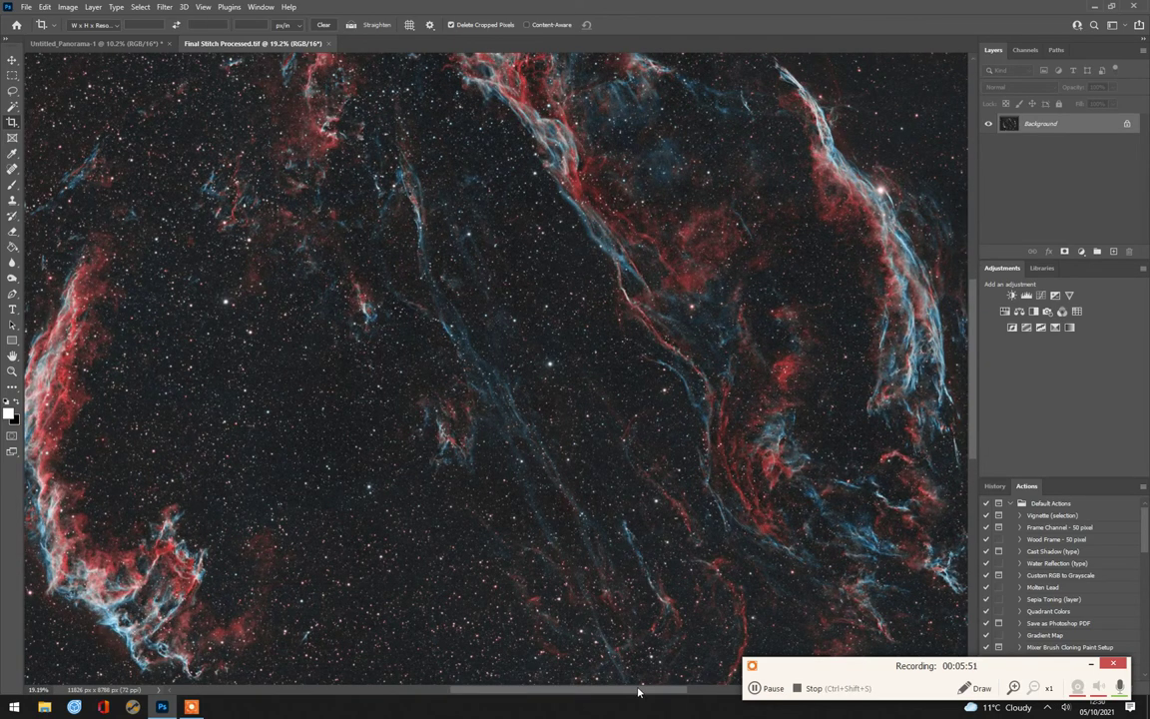
pyautogui.moveTo(638, 690); pyautogui.dragTo(696, 691)
pyautogui.scroll(2, 671, 333)
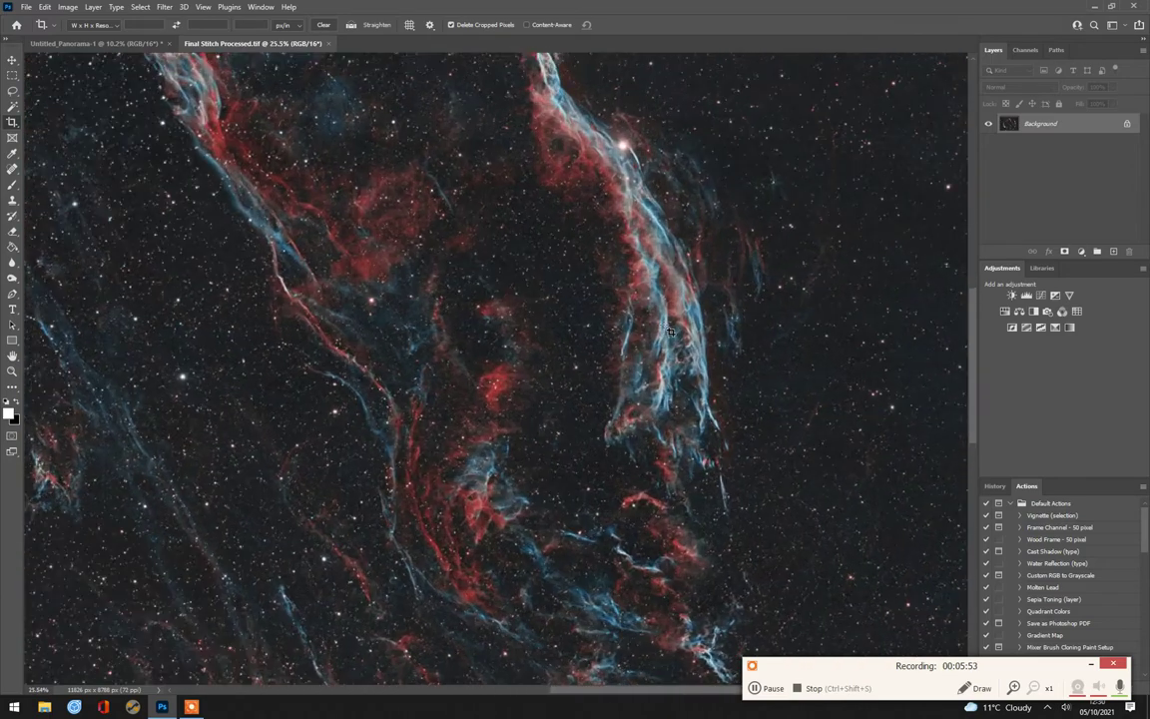
pyautogui.scroll(1, 671, 332)
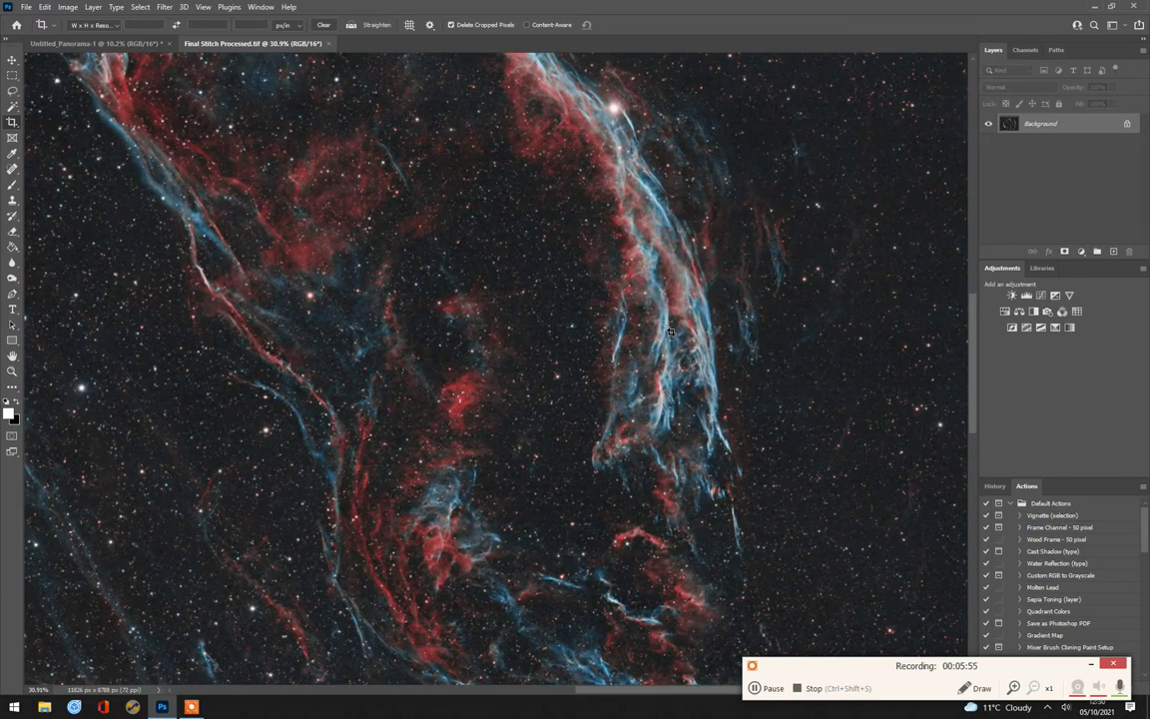
pyautogui.scroll(-2, 579, 295)
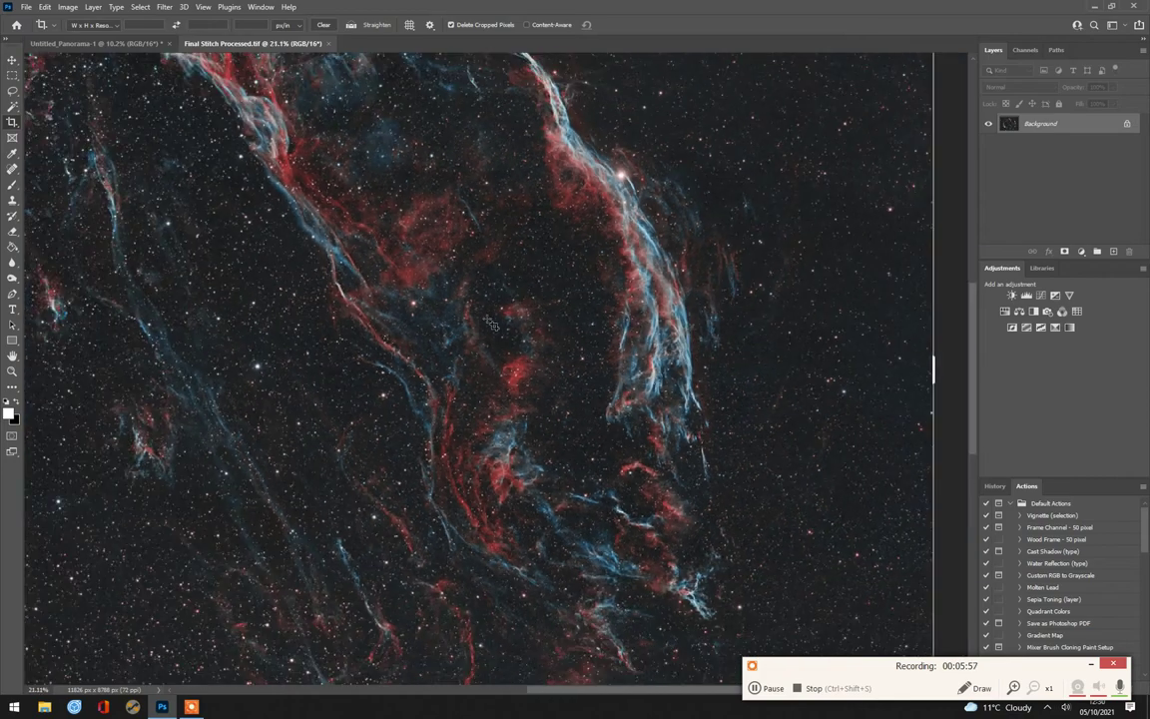
pyautogui.scroll(-1, 399, 221)
pyautogui.scroll(-1, 310, 189)
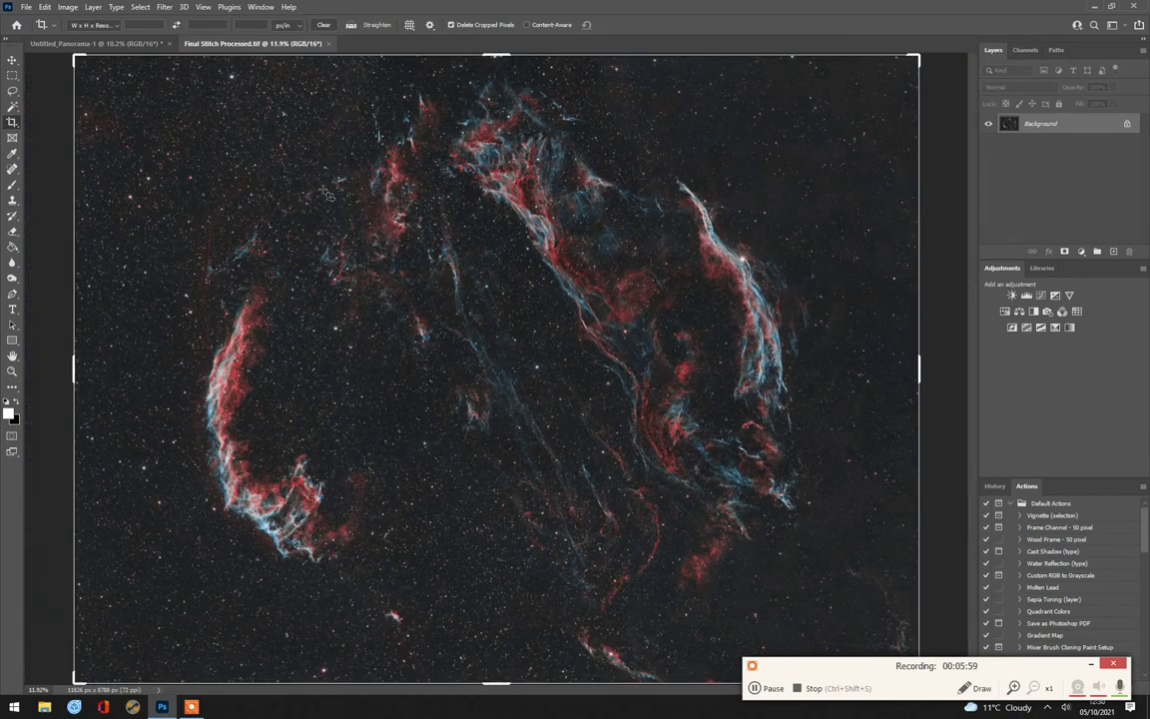
# - Close Final Stitch Processed.tif and Untitled_Panorama-1 without saving the panorama
pyautogui.click(329, 44)
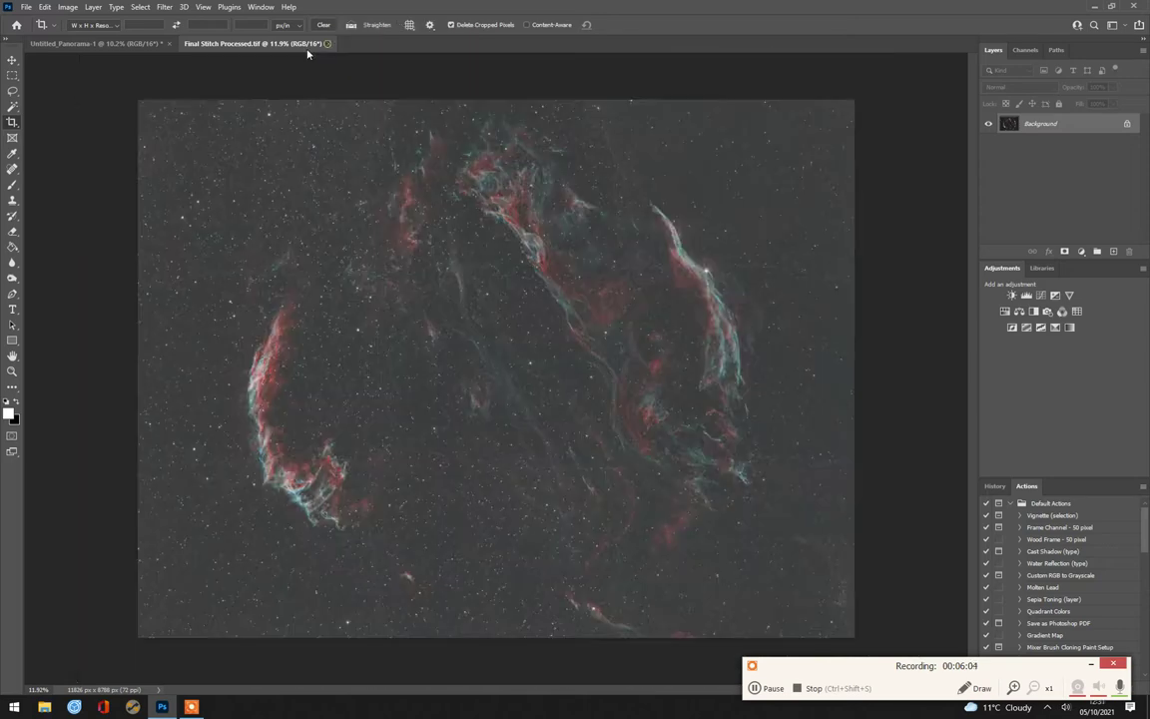
pyautogui.click(162, 43)
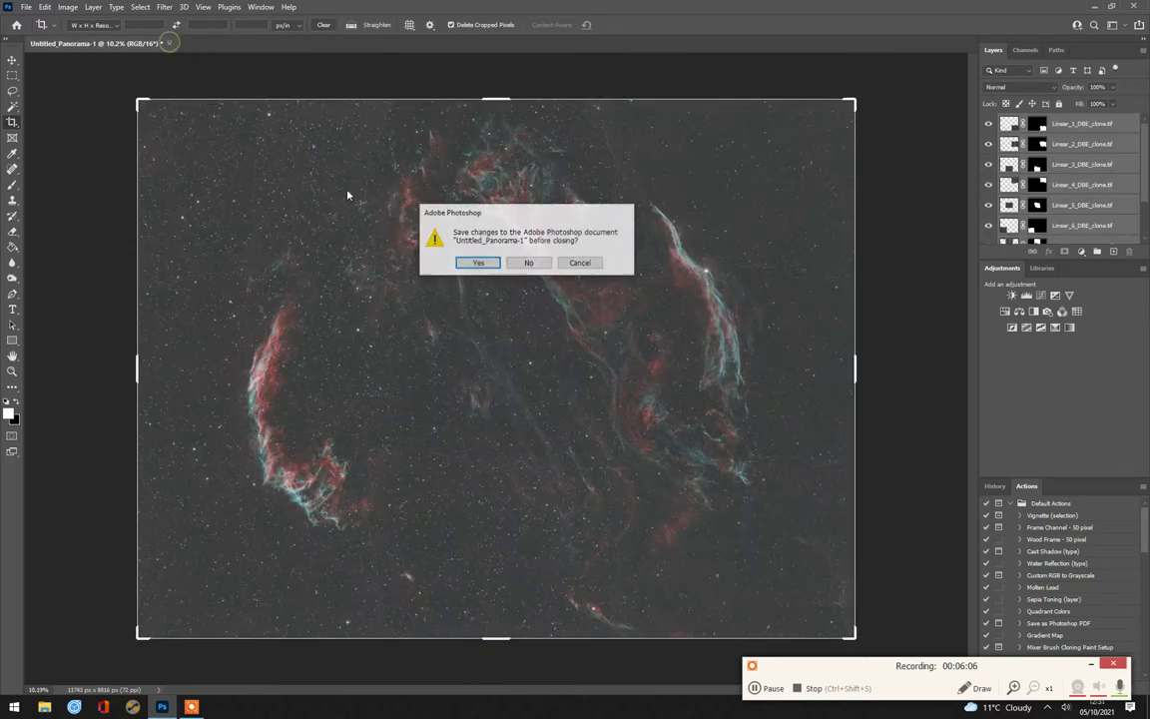
pyautogui.click(531, 264)
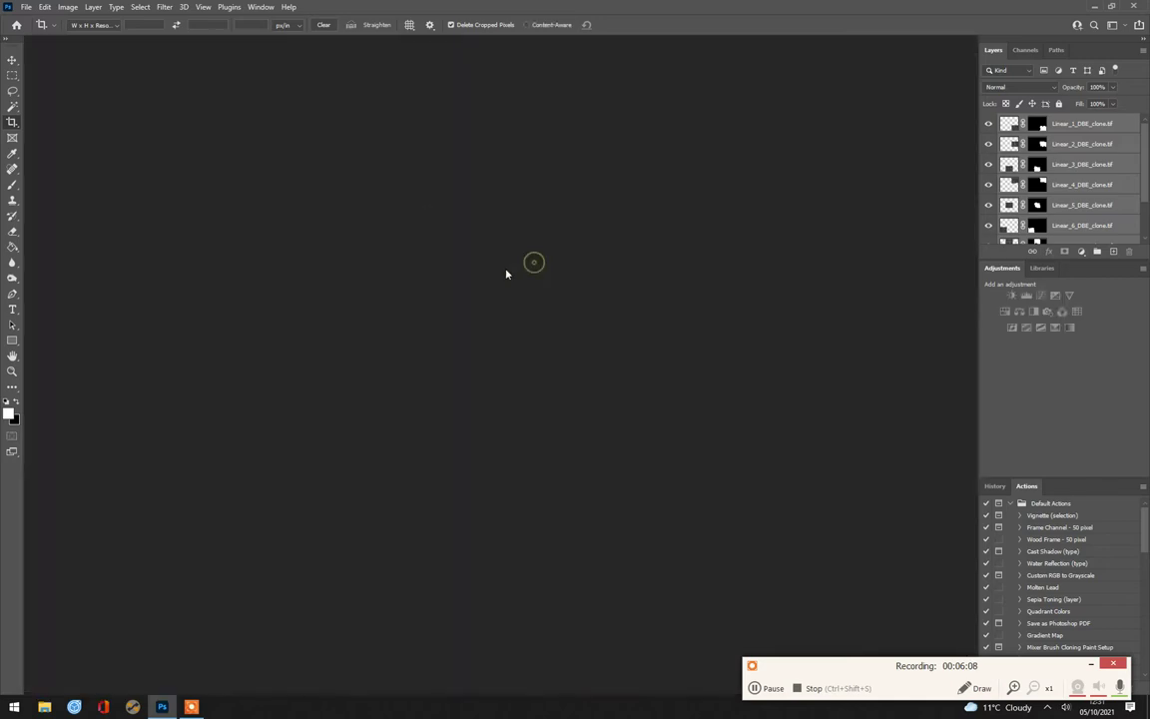
# - Open Soul_Part_1.tif and Soul_Part_2.tif together
pyautogui.click(27, 7)
pyautogui.click(40, 32)
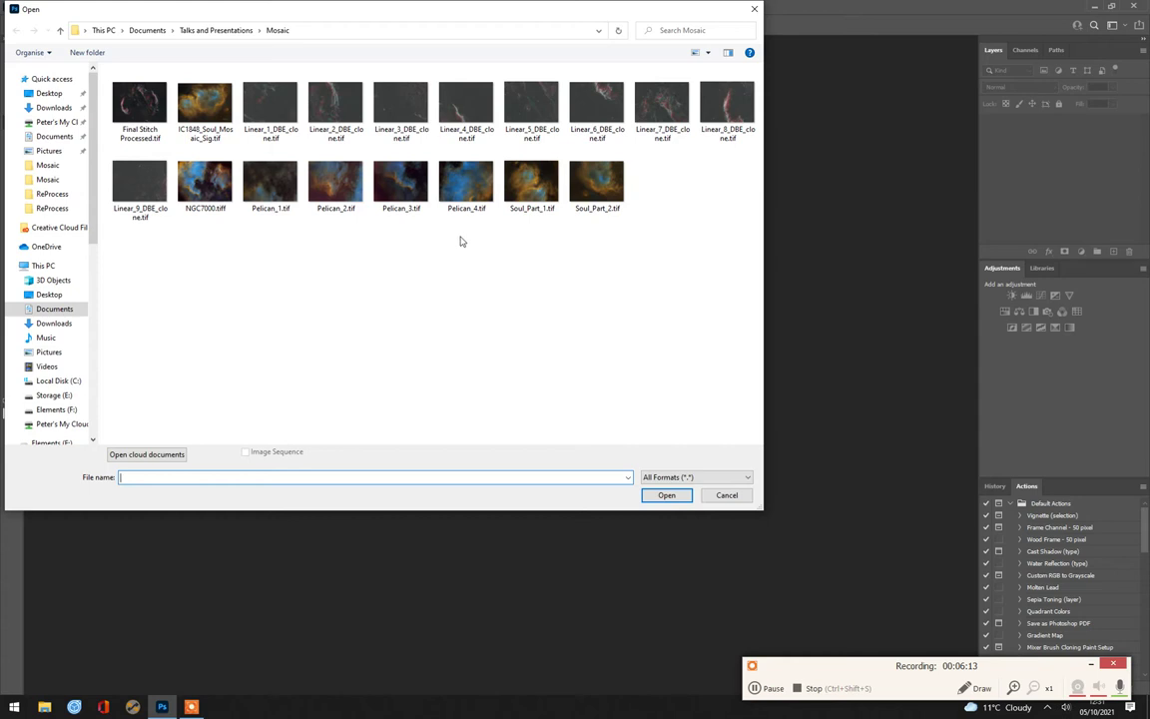
pyautogui.click(538, 190)
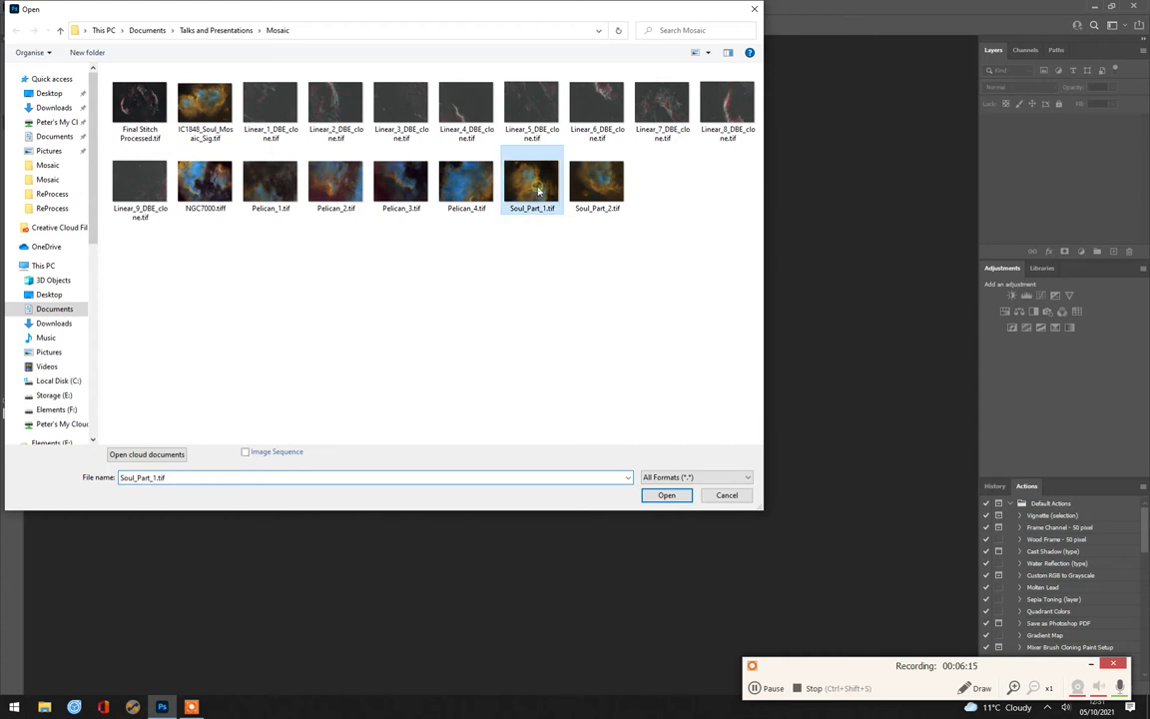
pyautogui.keyDown('ctrl'); pyautogui.click(605, 193); pyautogui.keyUp('ctrl')
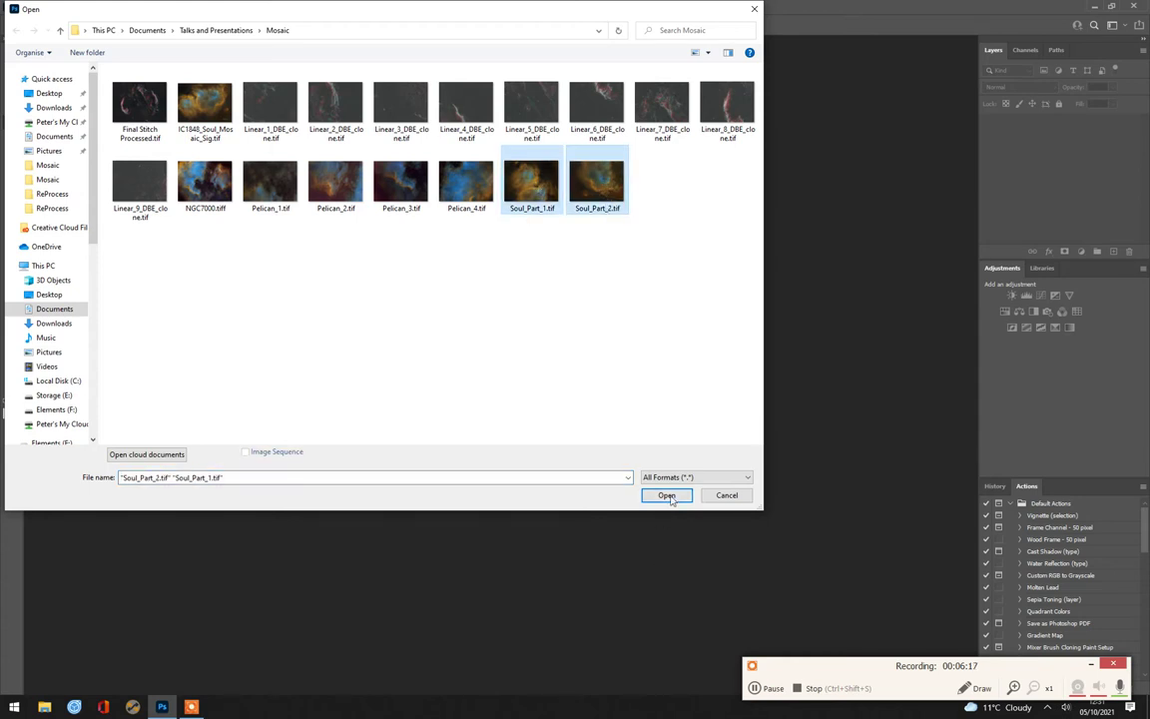
pyautogui.click(664, 495)
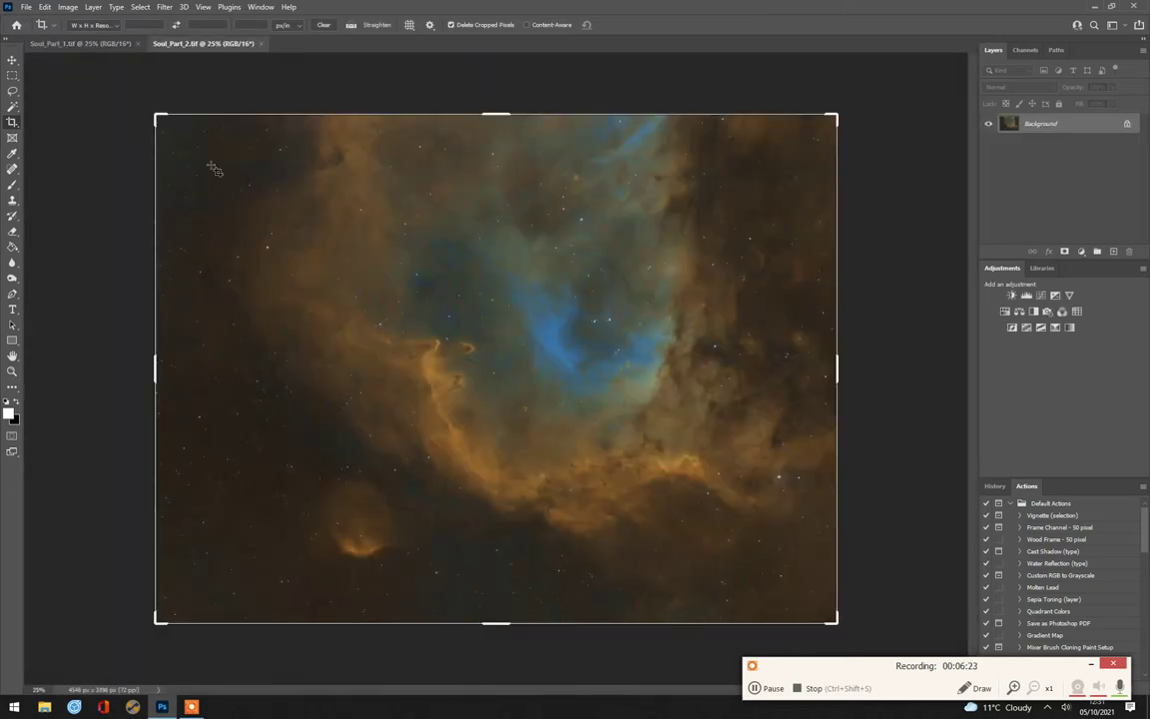
# - View both Soul panel tabs and switch to the Move tool
pyautogui.click(103, 44)
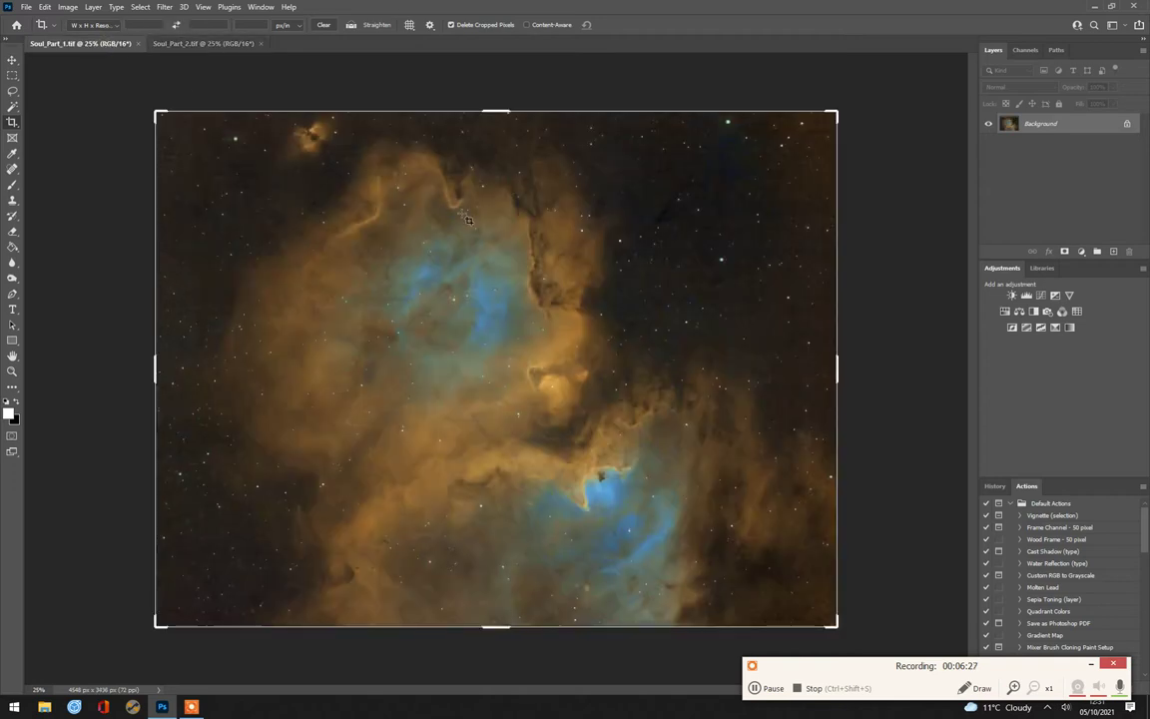
pyautogui.click(207, 43)
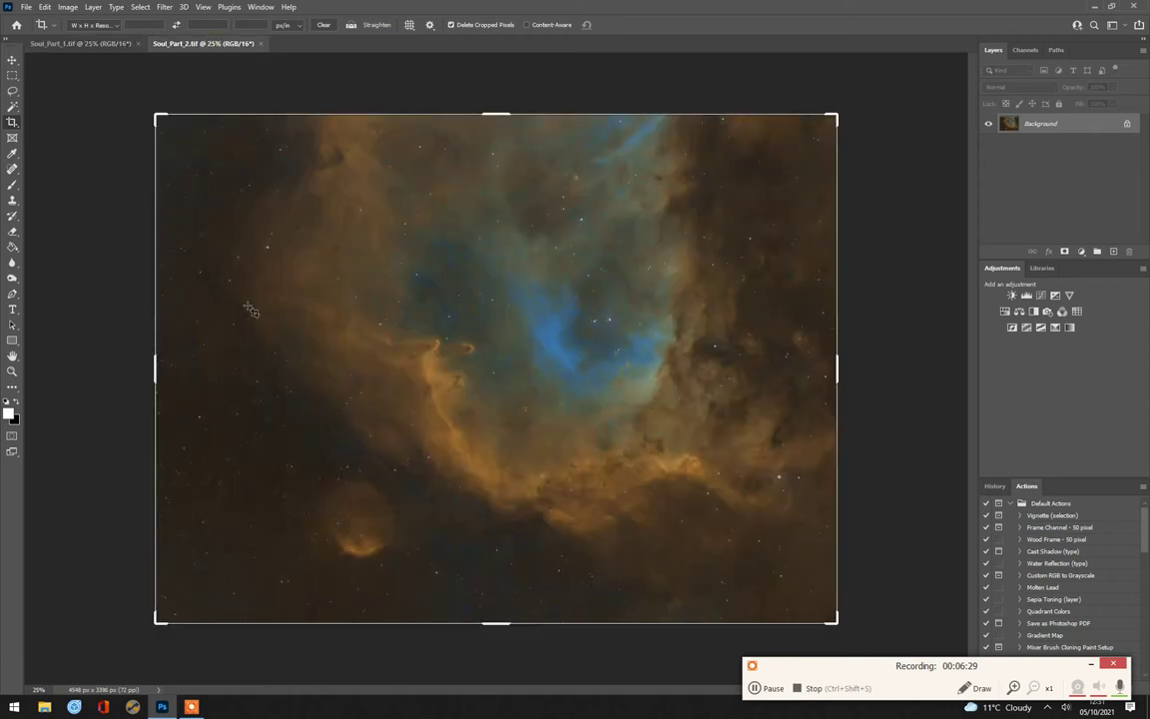
pyautogui.click(12, 60)
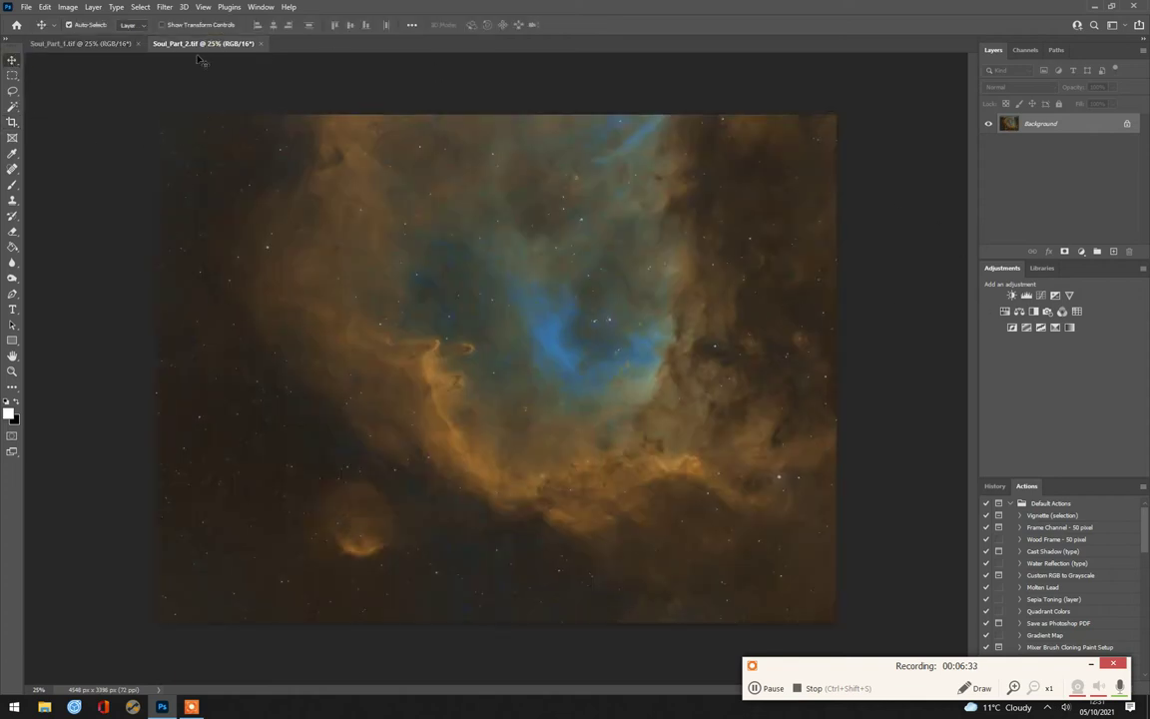
# - Photomerge Soul_Part_1 and Soul_Part_2 with Auto layout and blending into Untitled_Panorama-1
pyautogui.click(26, 7)
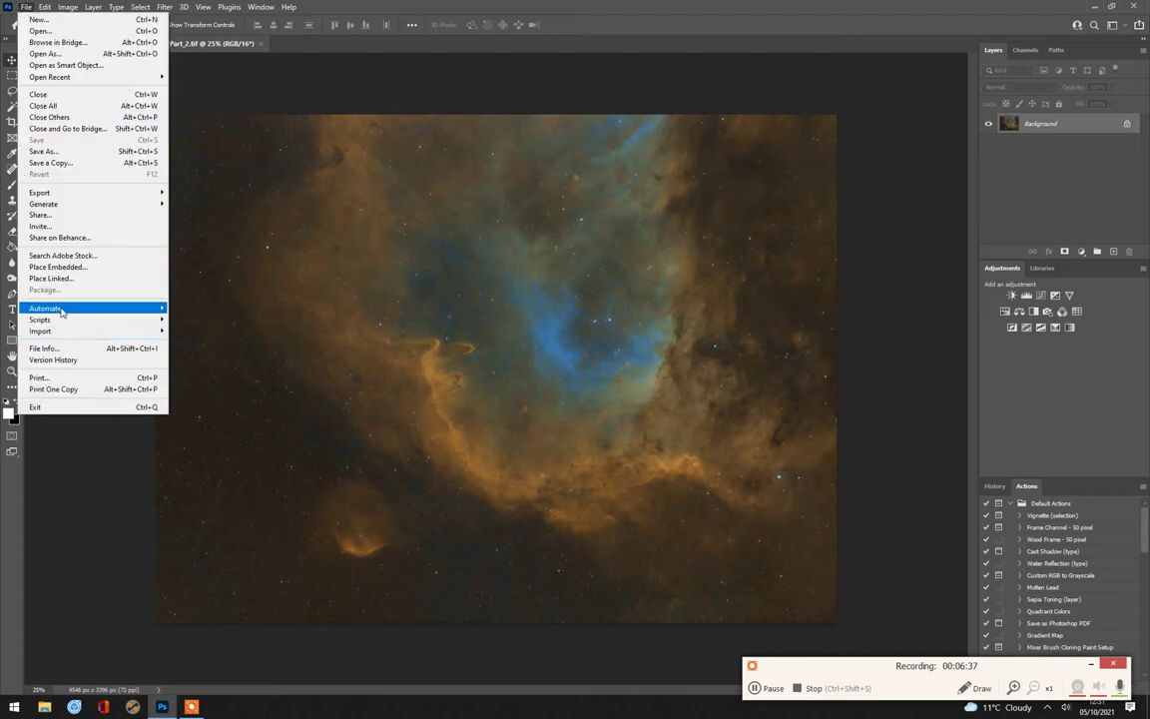
pyautogui.moveTo(60, 308)
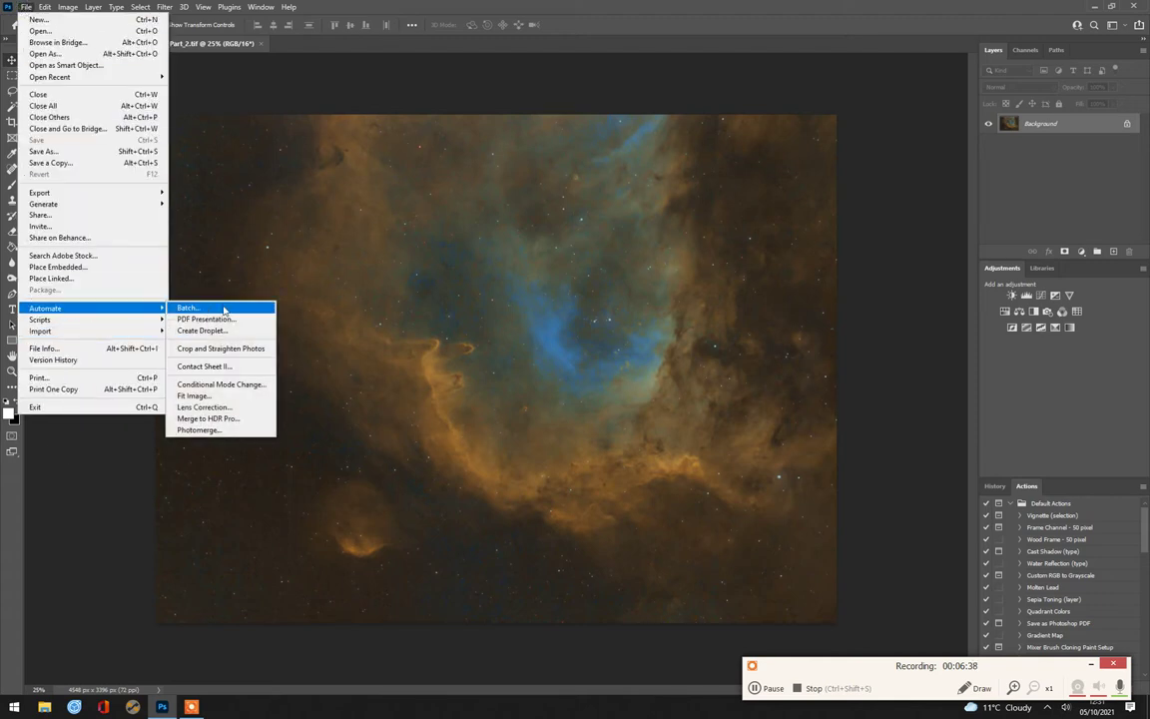
pyautogui.click(199, 430)
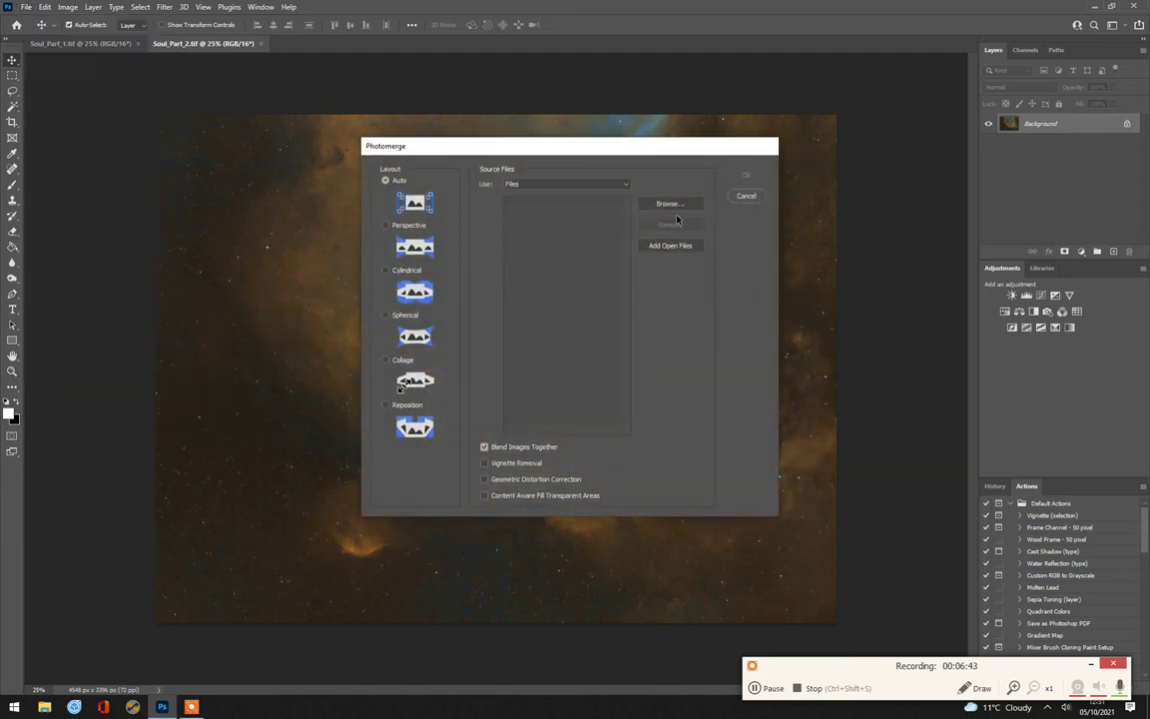
pyautogui.click(666, 245)
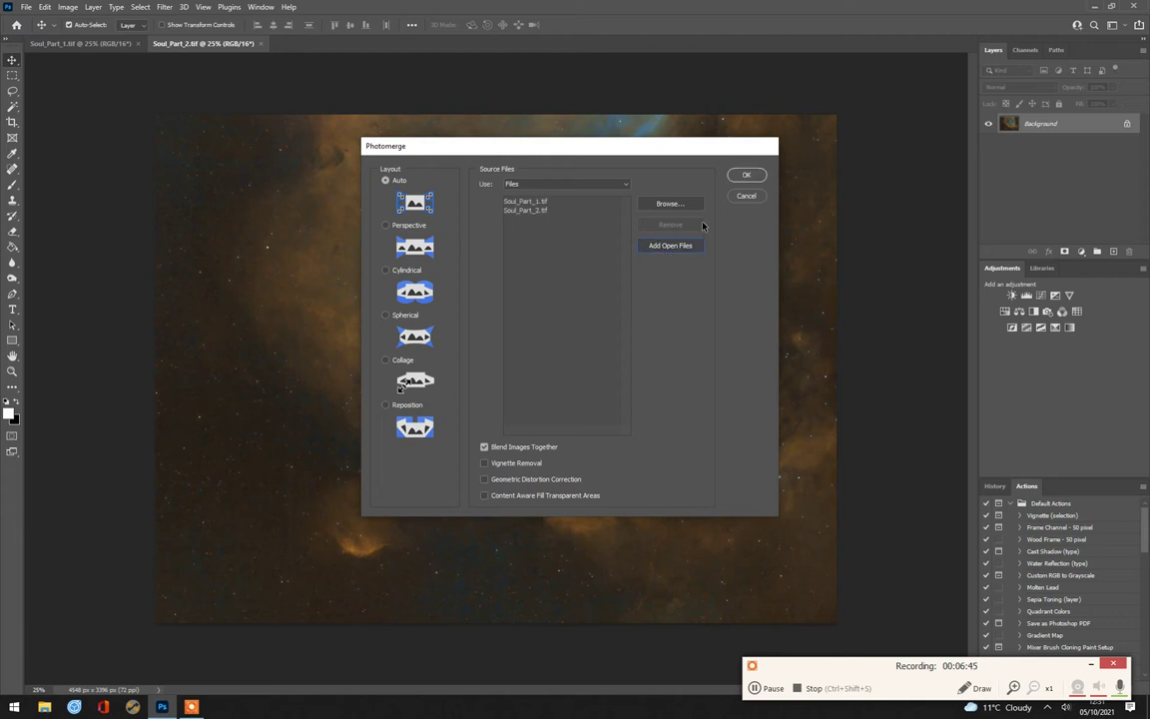
pyautogui.click(761, 176)
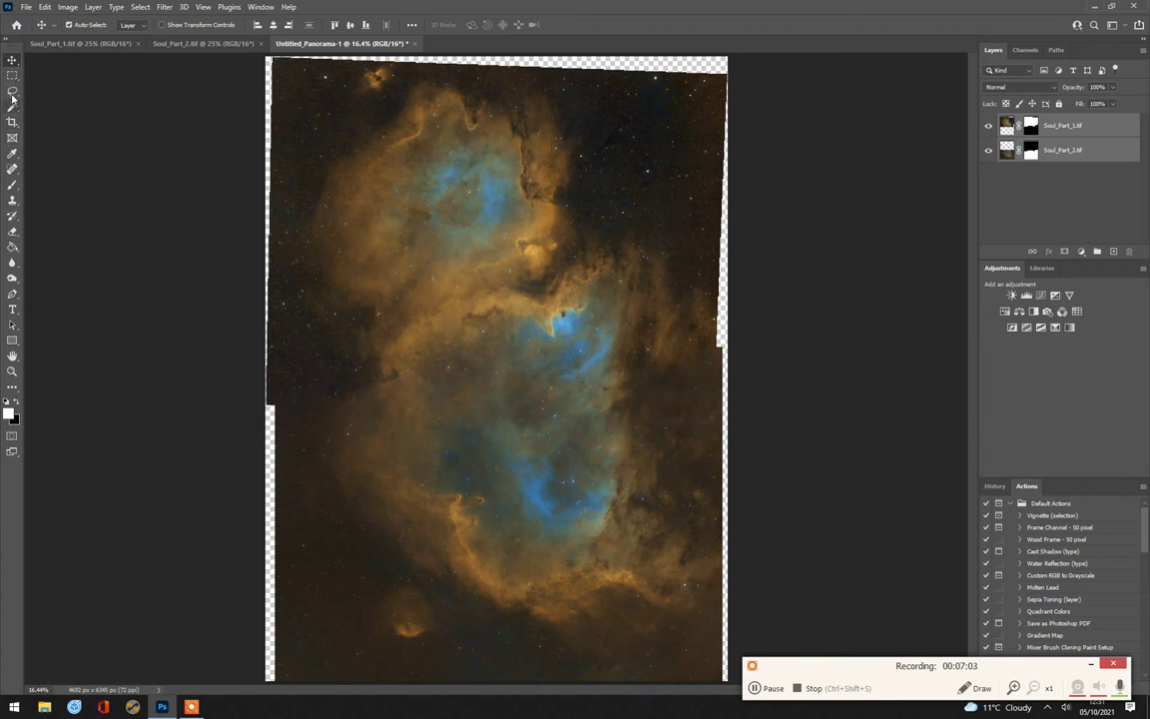
# - Tilt the crop about -1.5° and trim all sides to roughly 4347 × 6436 px
pyautogui.click(12, 122)
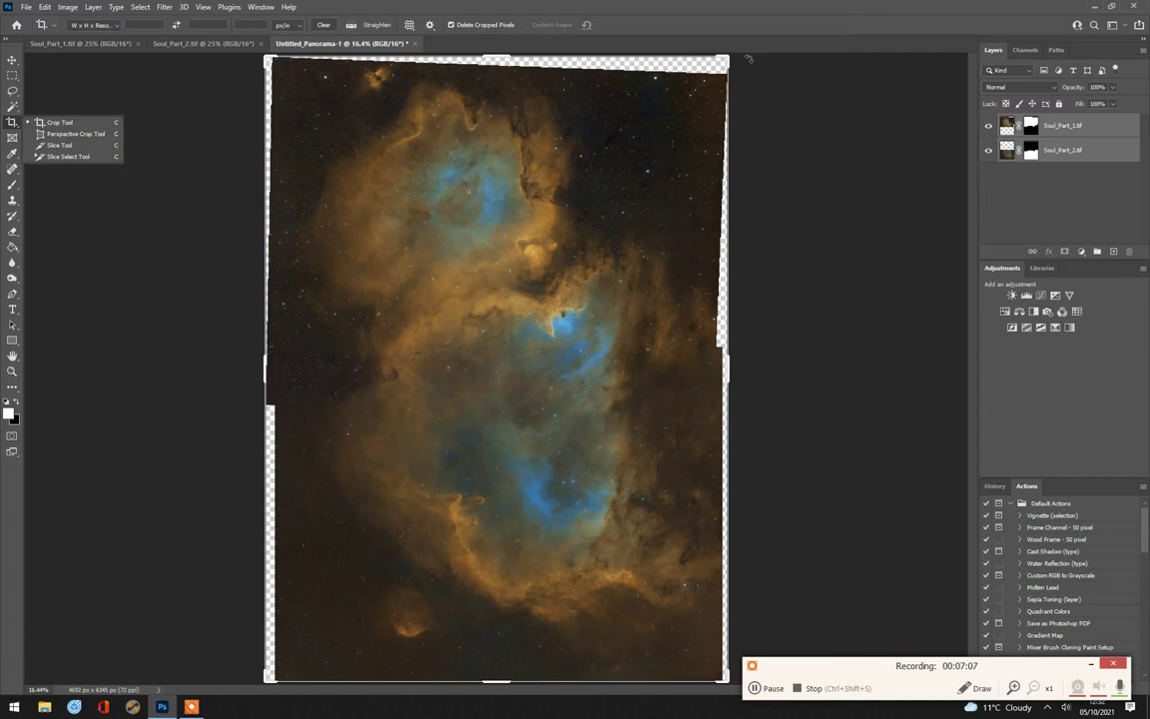
pyautogui.moveTo(747, 59); pyautogui.dragTo(670, 40)
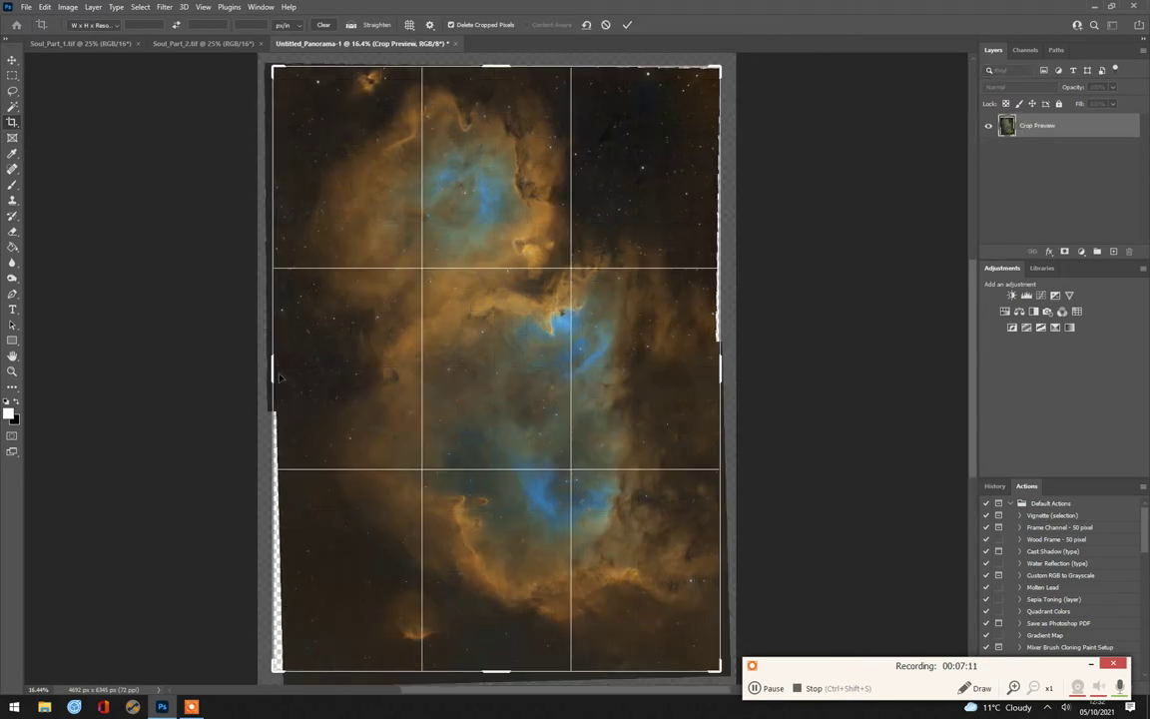
pyautogui.moveTo(280, 378); pyautogui.dragTo(280, 374)
pyautogui.moveTo(712, 369); pyautogui.dragTo(710, 345)
pyautogui.moveTo(496, 669); pyautogui.dragTo(513, 645)
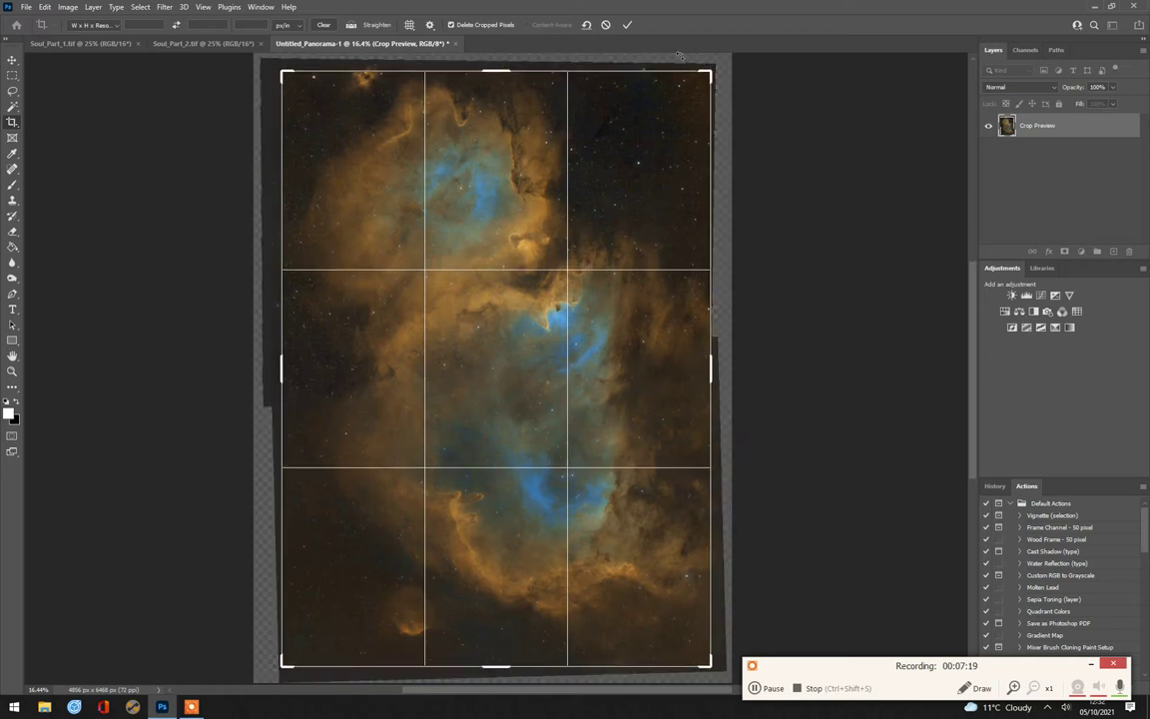
pyautogui.click(627, 24)
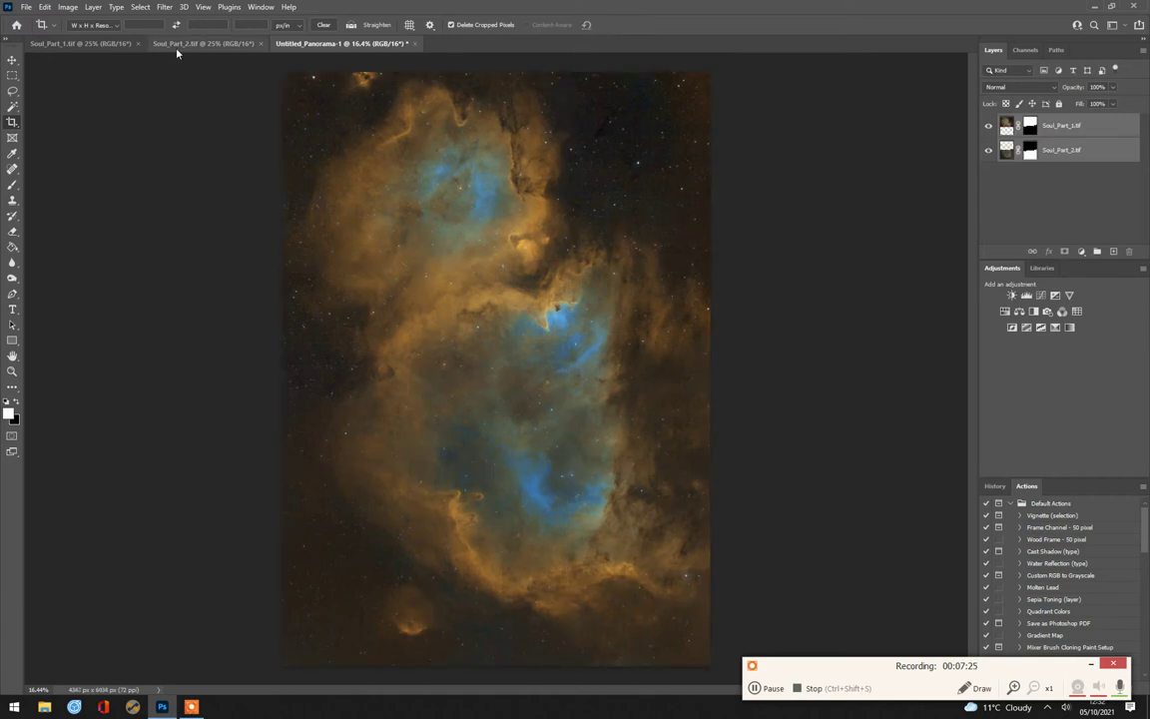
# - Rotate the Soul panorama 90° counter-clockwise
pyautogui.click(67, 8)
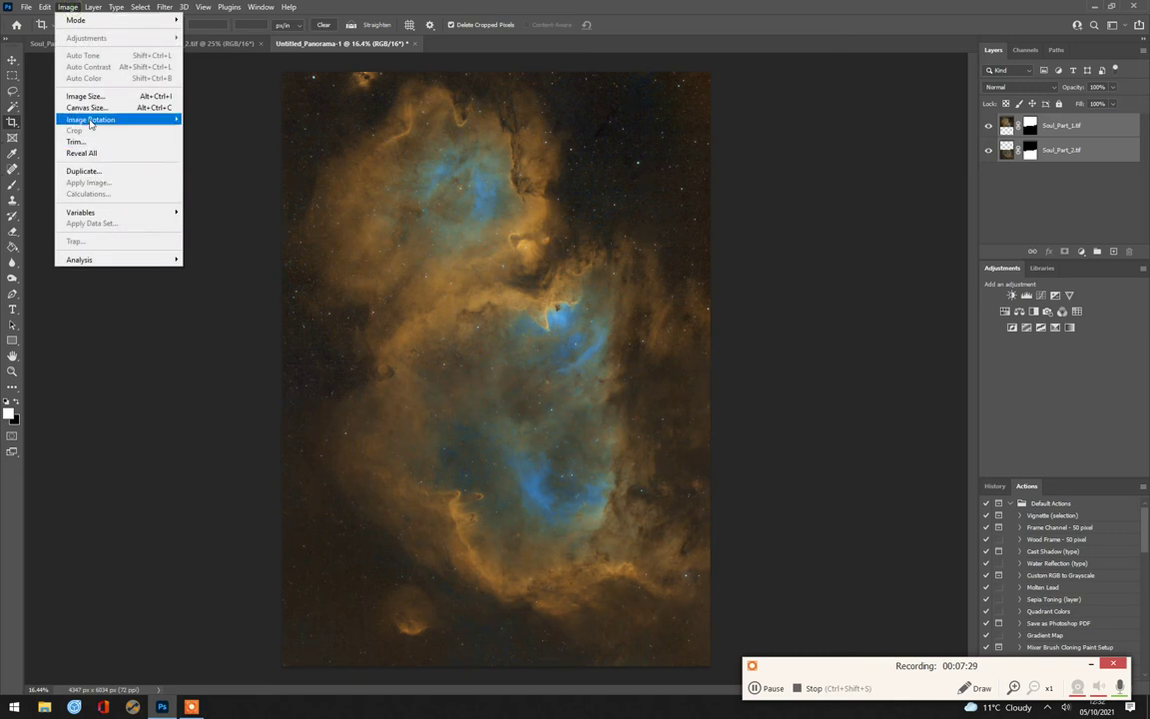
pyautogui.moveTo(90, 121)
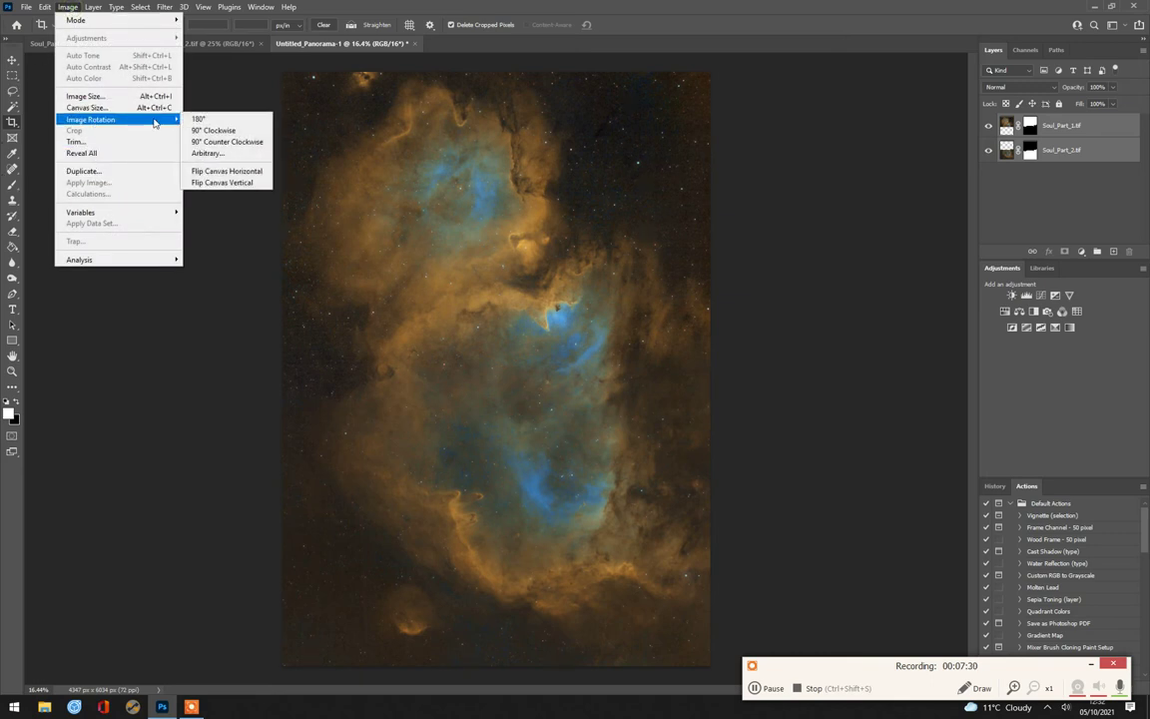
pyautogui.click(229, 142)
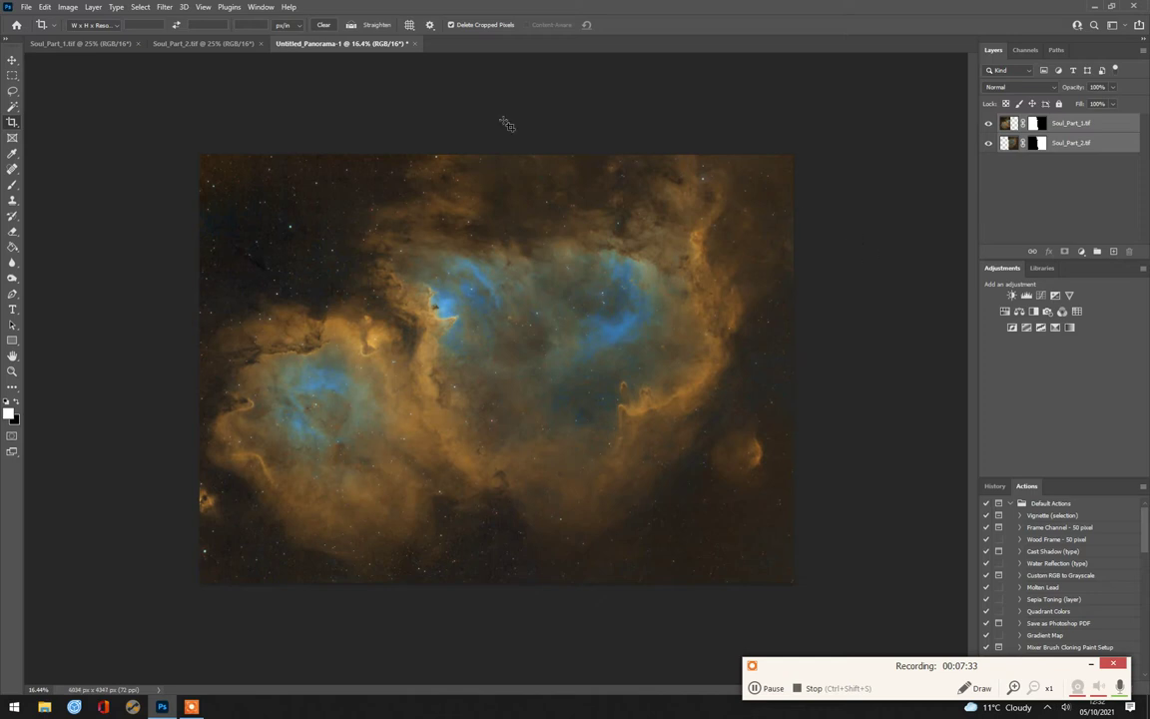
# - Open the finished IC1848_Soul_Mosaic_Sig.tif, then minimise Photoshop to the desktop
pyautogui.click(22, 8)
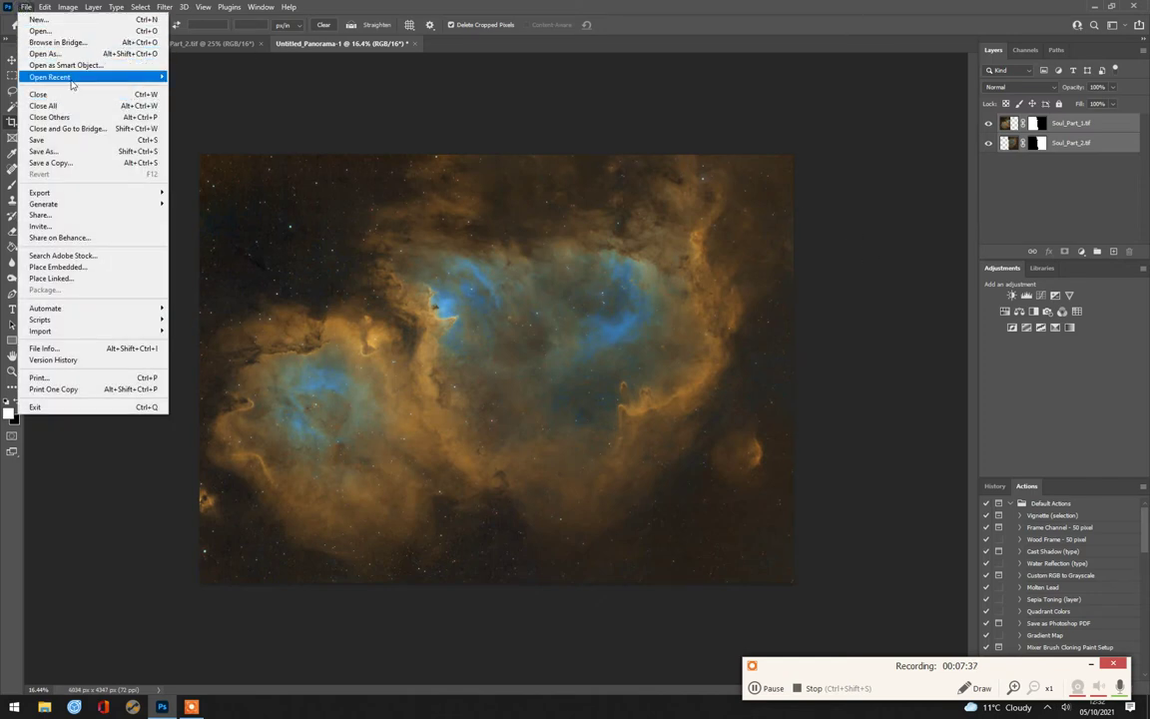
pyautogui.click(40, 31)
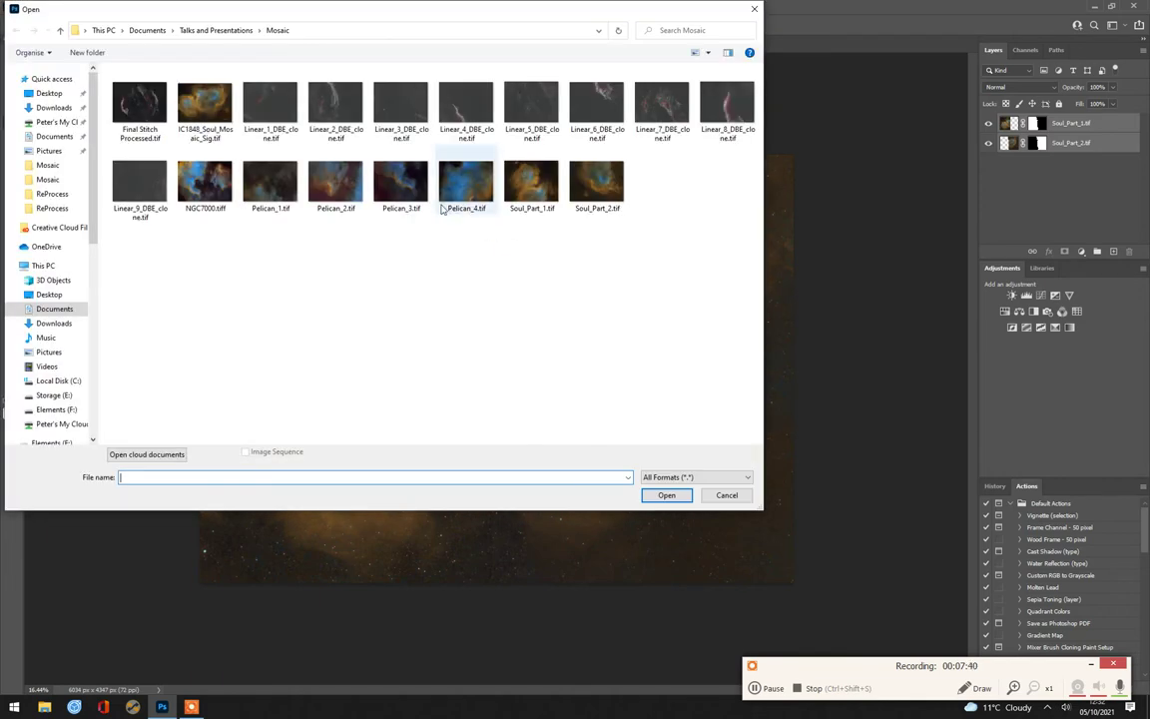
pyautogui.click(204, 105)
pyautogui.doubleClick(205, 105)
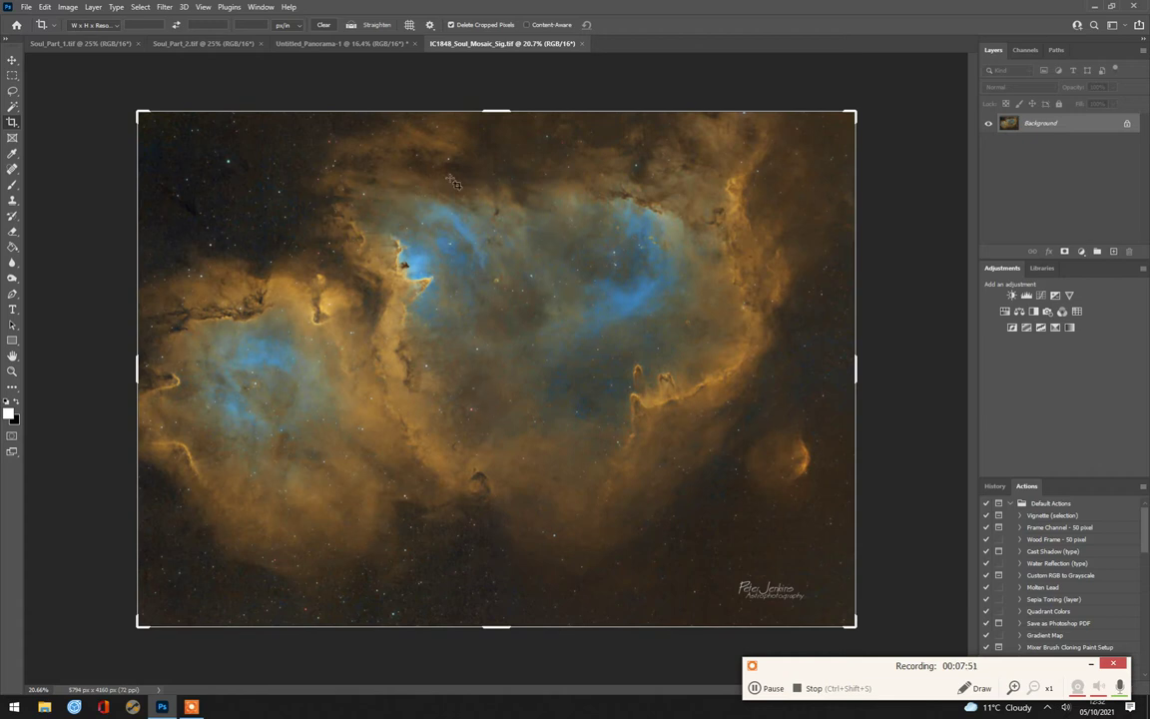
pyautogui.click(1098, 8)
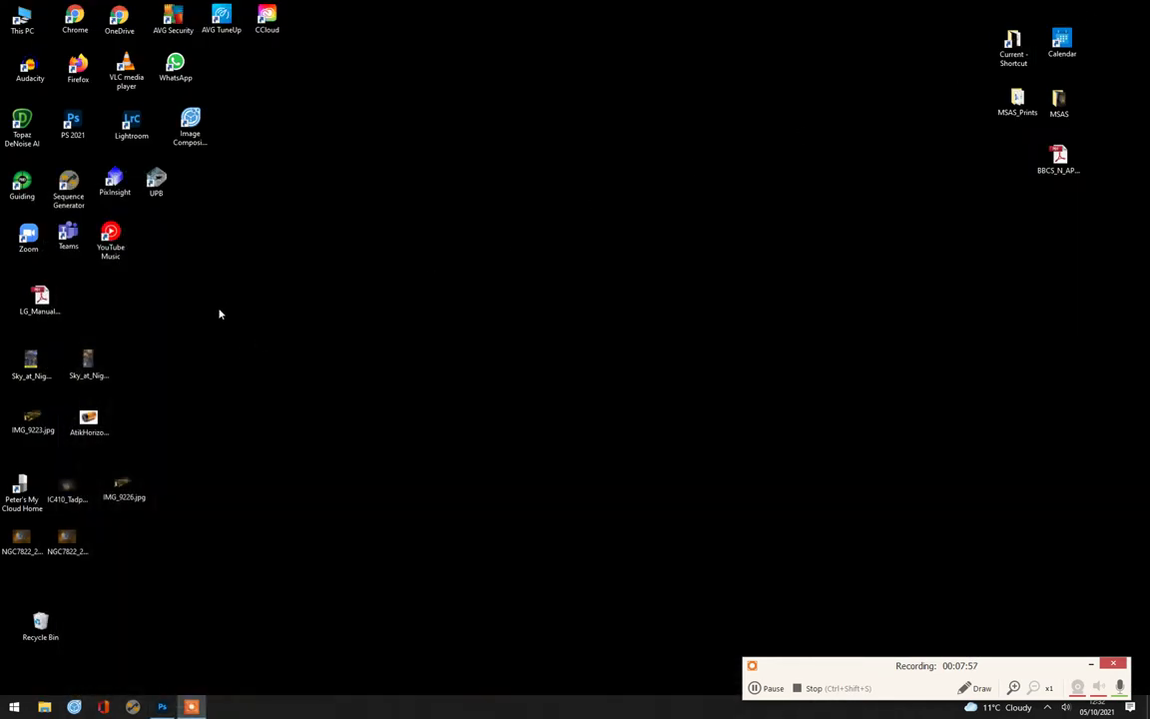
# - Launch Image Composite Editor, reposition its window, and begin a New Panorama From Images
pyautogui.doubleClick(189, 128)
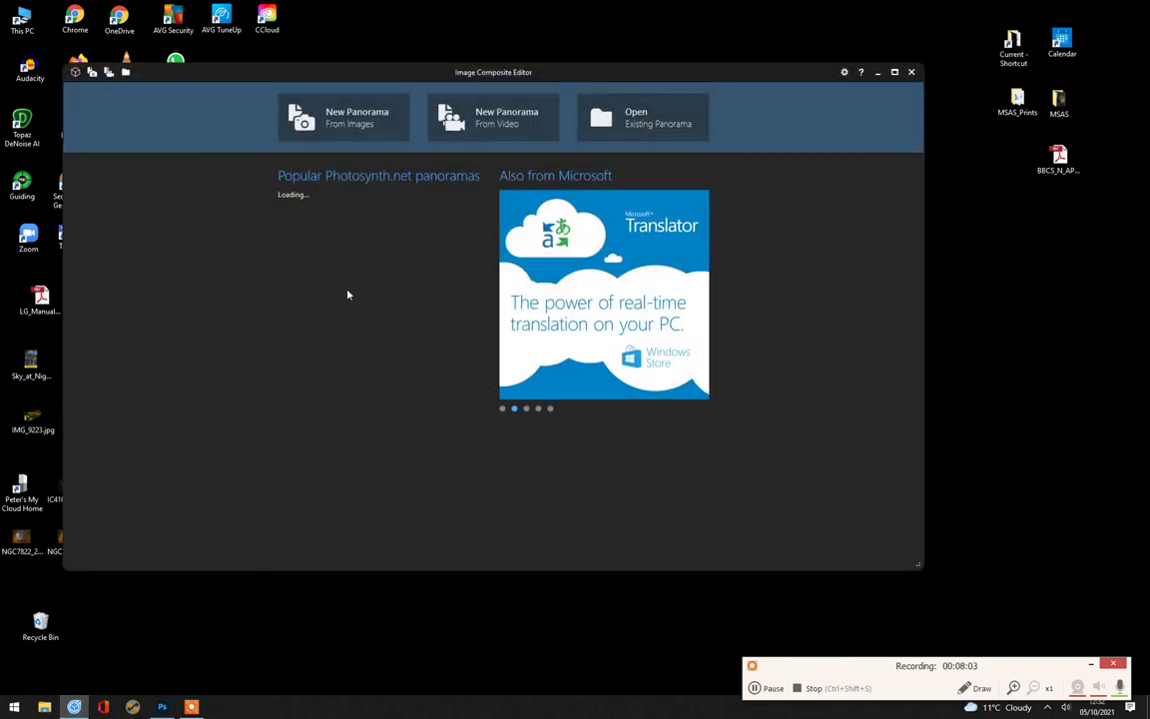
pyautogui.moveTo(602, 74); pyautogui.dragTo(655, 57)
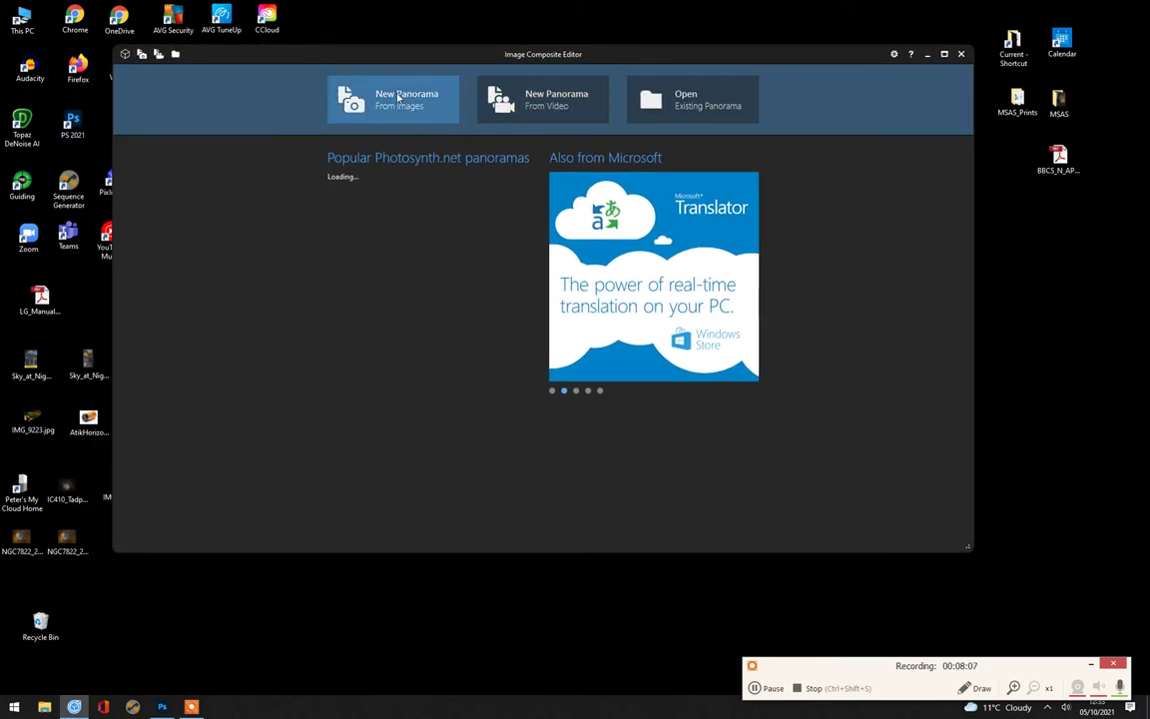
pyautogui.click(357, 90)
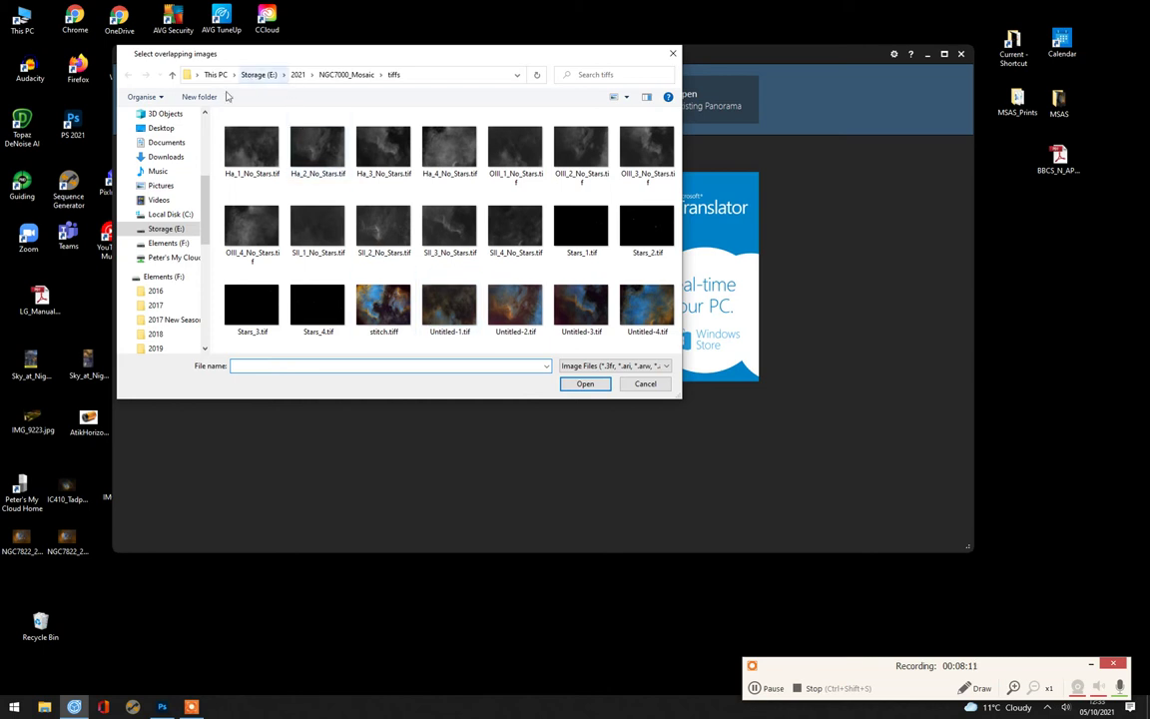
# - From Storage (E:) > Documents > Talks and Presentations > Mosaic, import Linear_1 through Linear_9 DBE clones
pyautogui.click(160, 229)
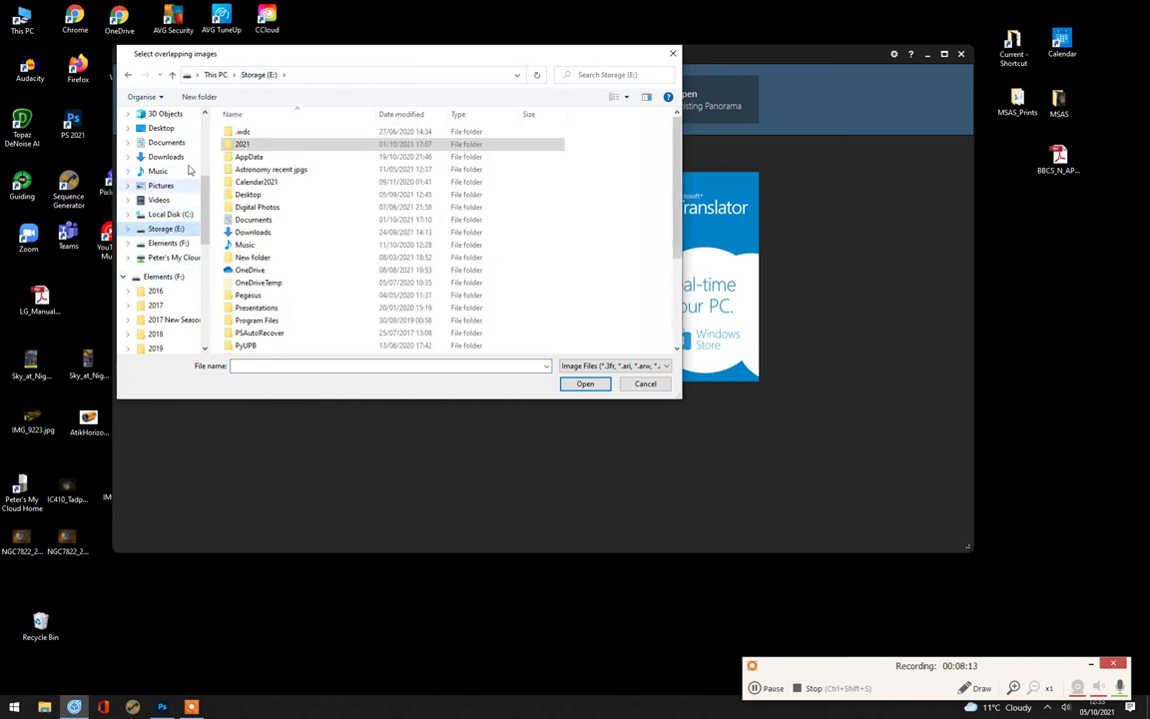
pyautogui.click(163, 142)
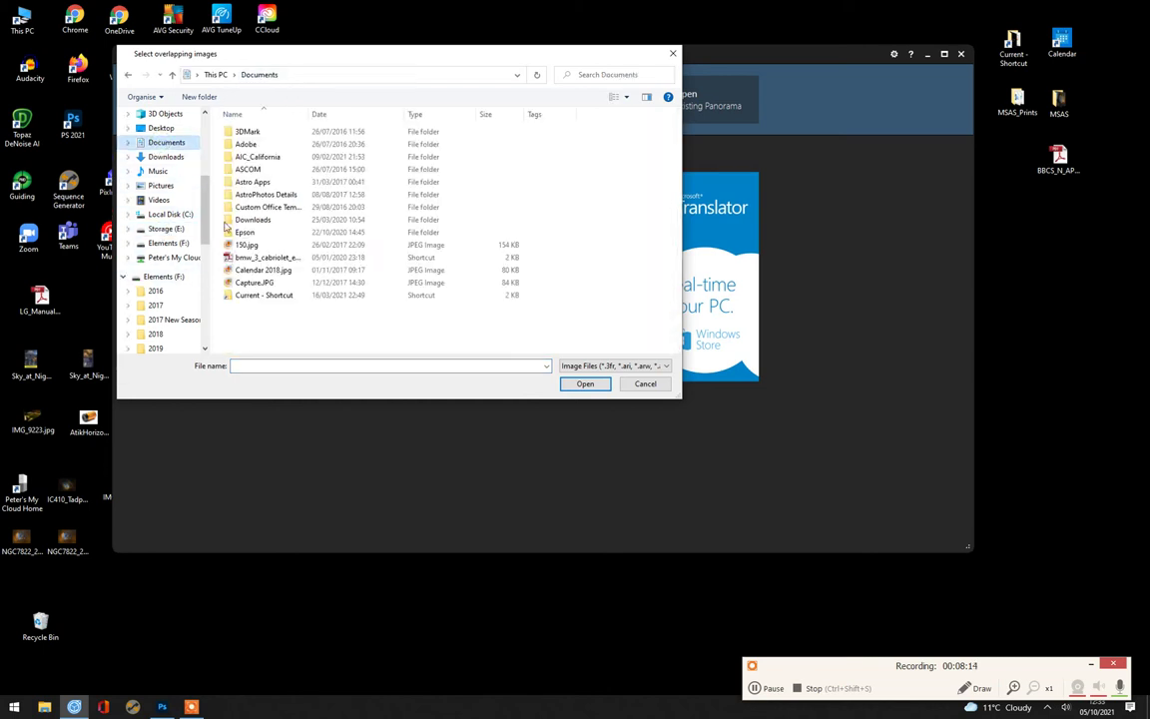
pyautogui.click(165, 228)
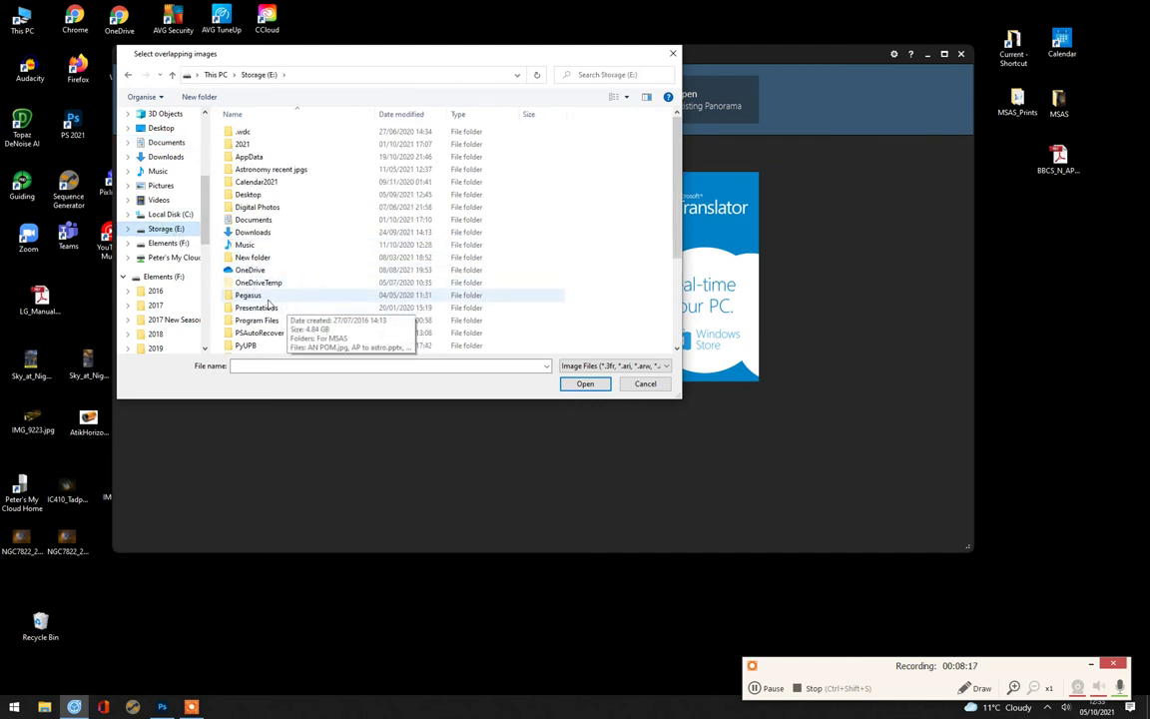
pyautogui.doubleClick(258, 220)
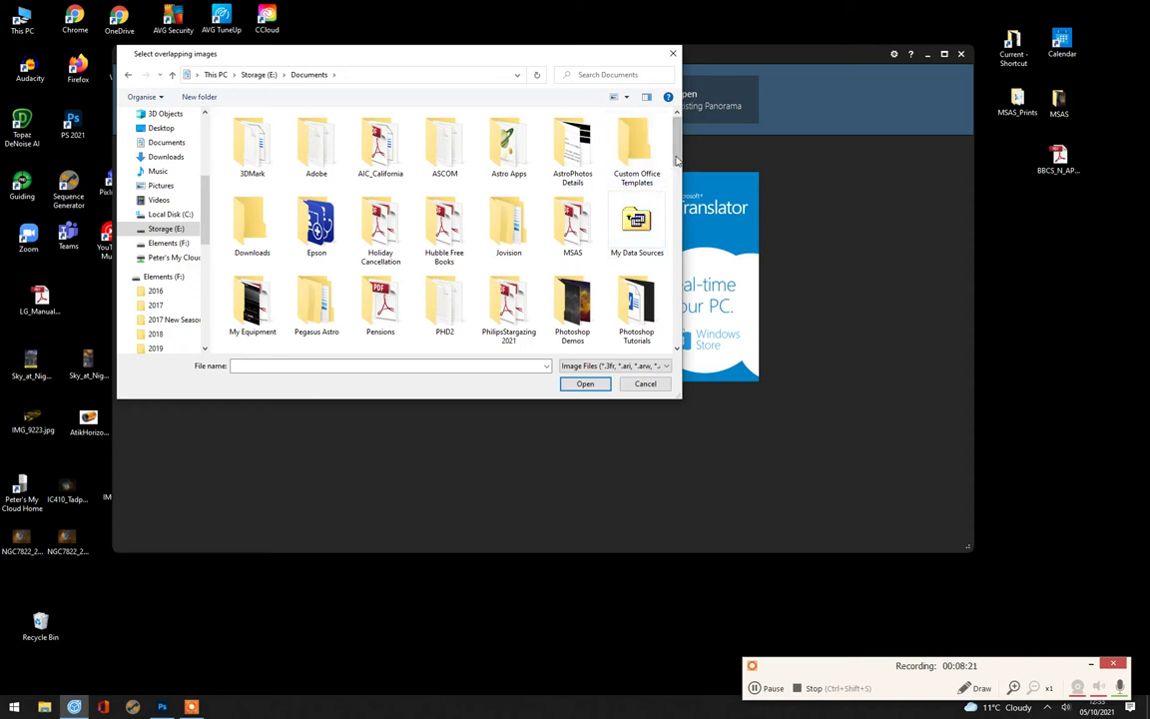
pyautogui.moveTo(677, 150); pyautogui.dragTo(678, 206)
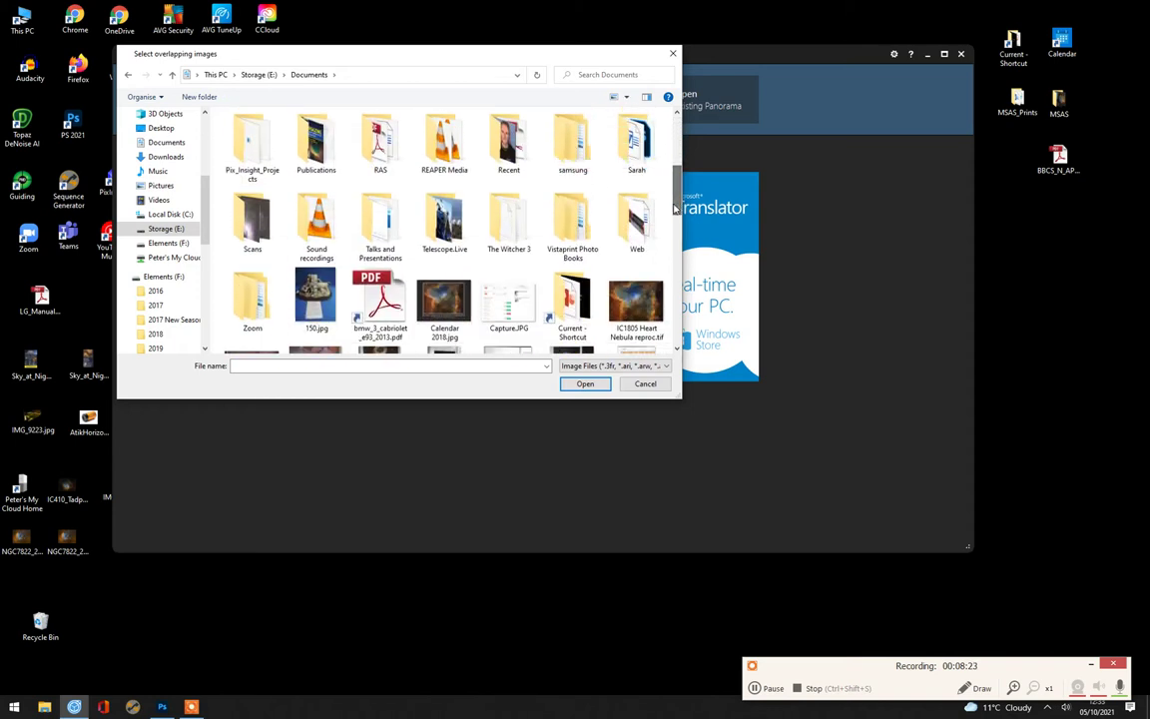
pyautogui.doubleClick(379, 245)
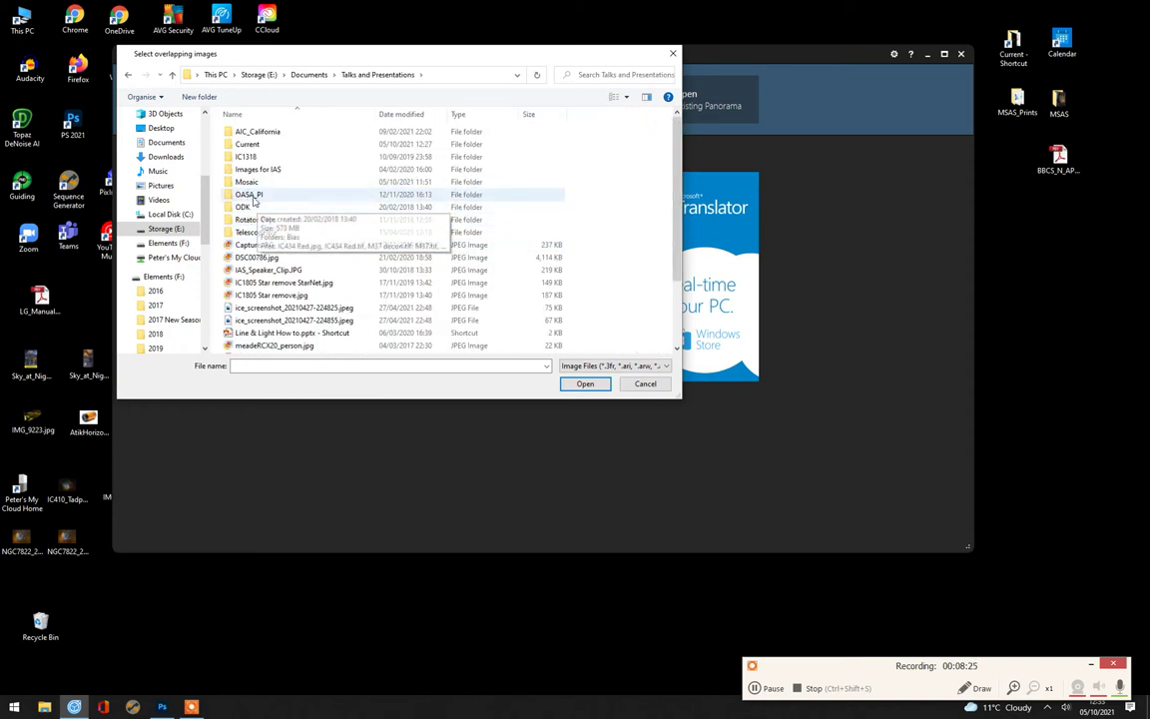
pyautogui.doubleClick(257, 188)
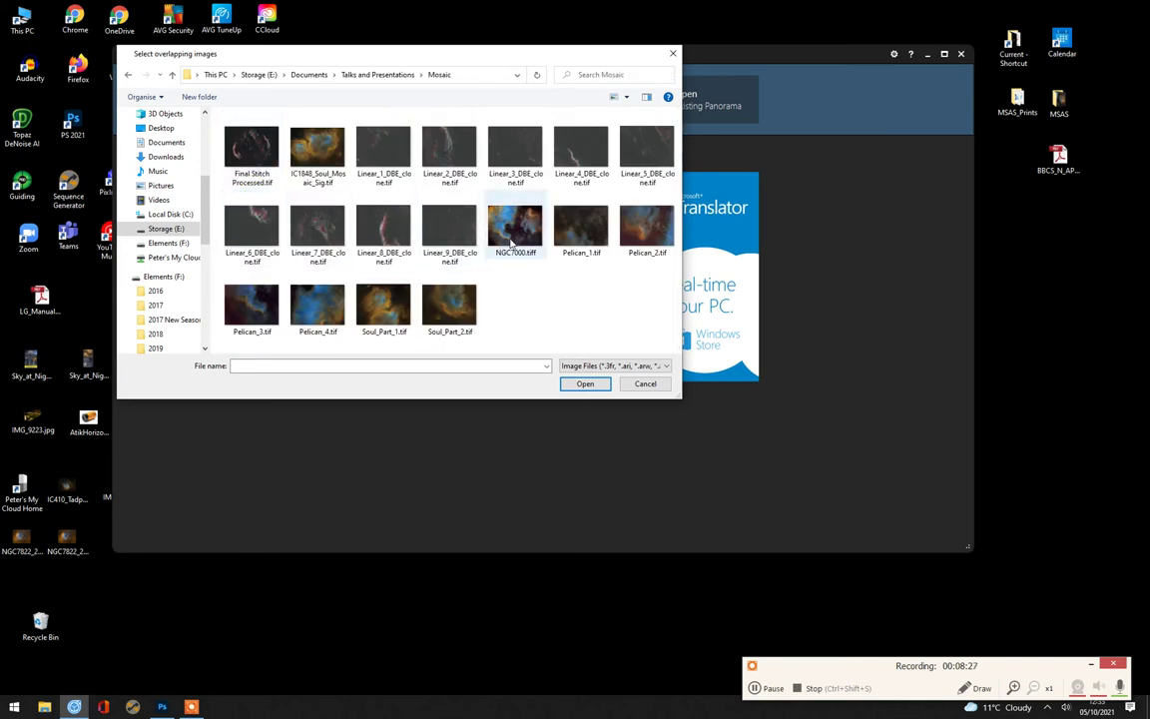
pyautogui.click(403, 168)
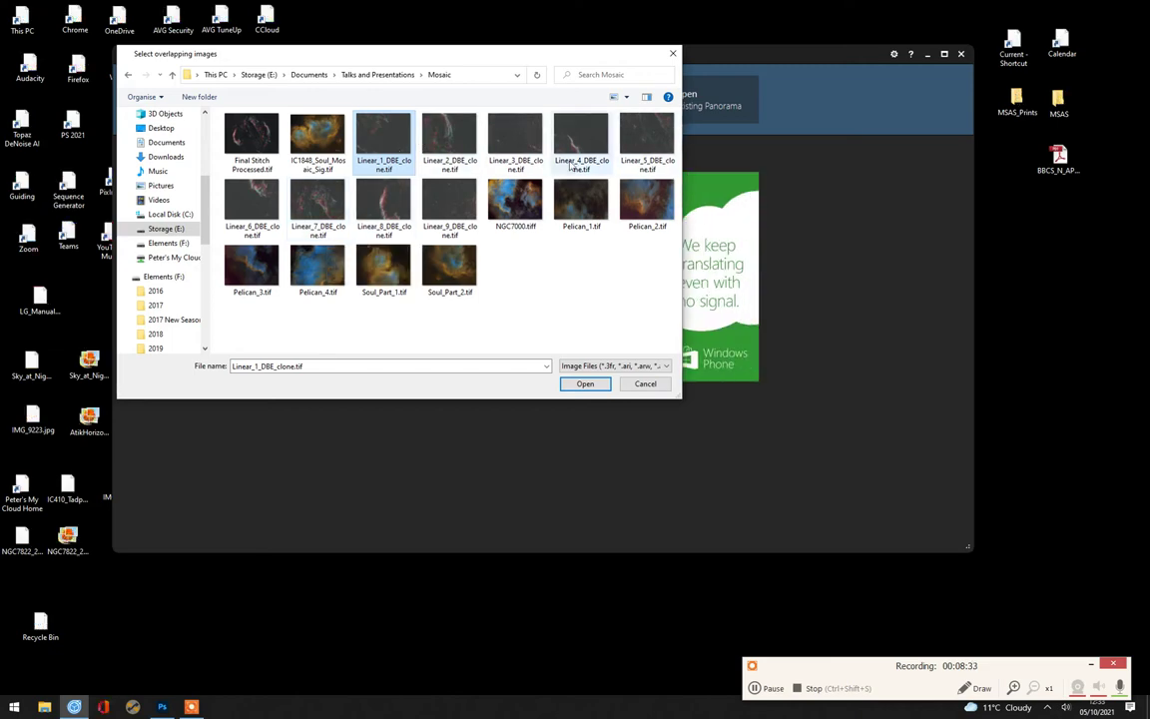
pyautogui.keyDown('shift'); pyautogui.click(439, 202); pyautogui.keyUp('shift')
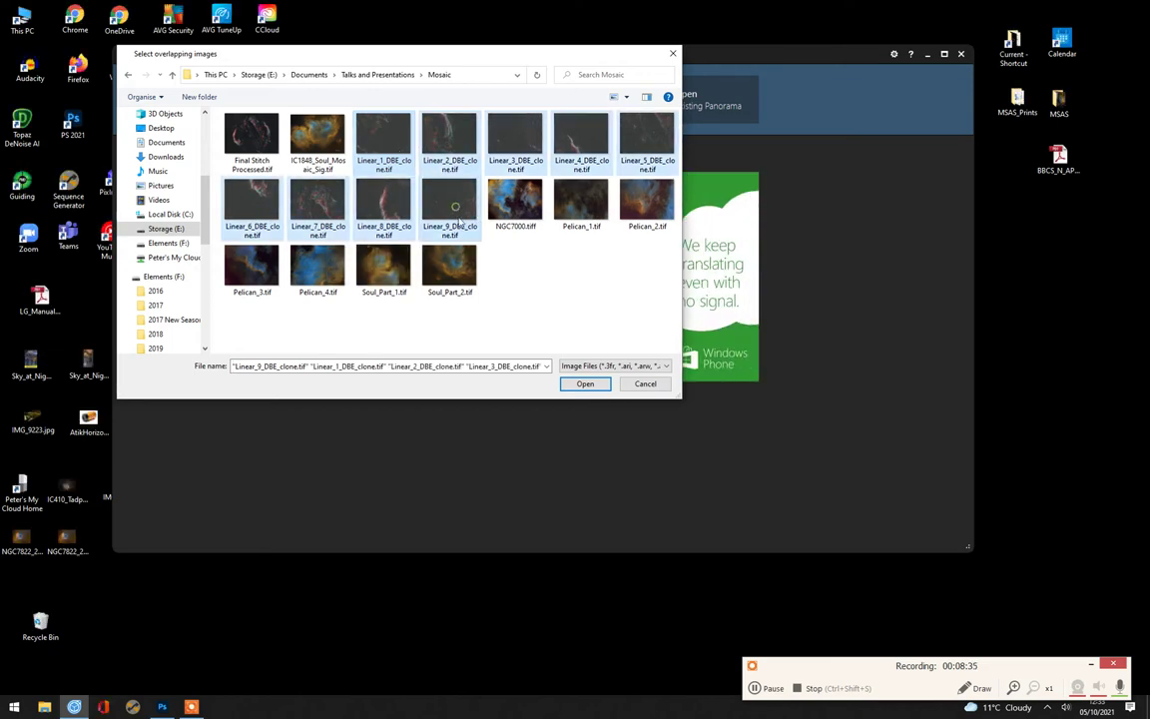
pyautogui.click(583, 385)
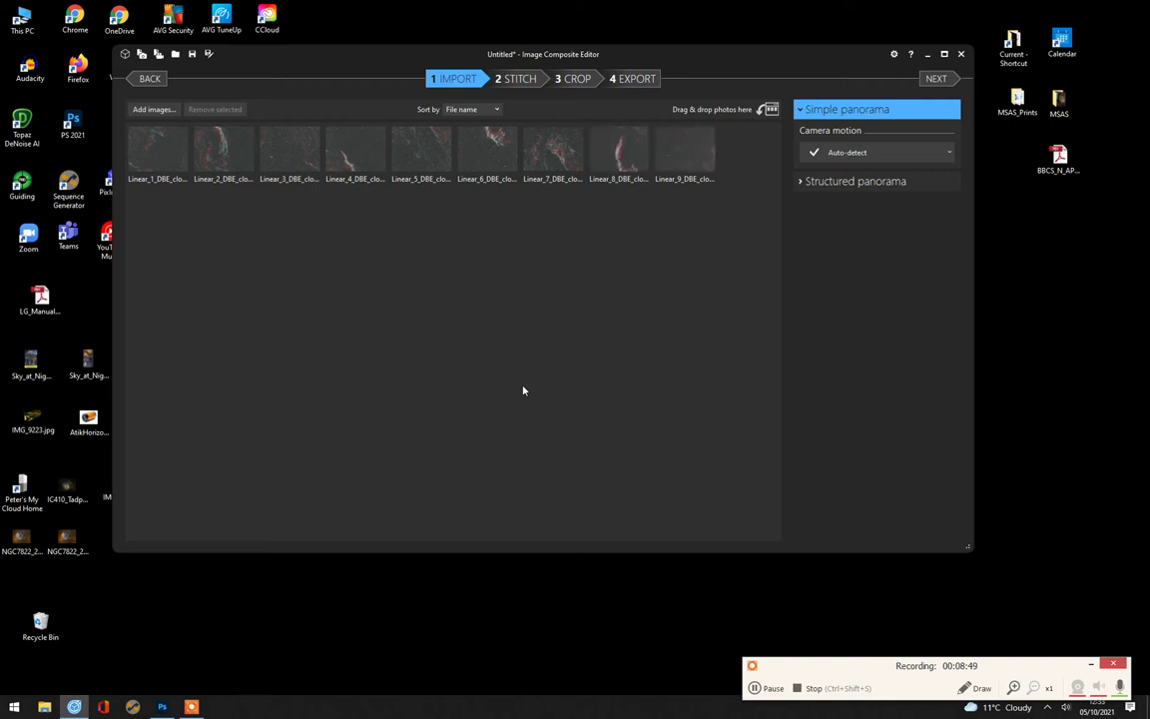
# - Stitch the nine Linear panels into a planar-with-perspective Veil Nebula panorama
pyautogui.click(519, 80)
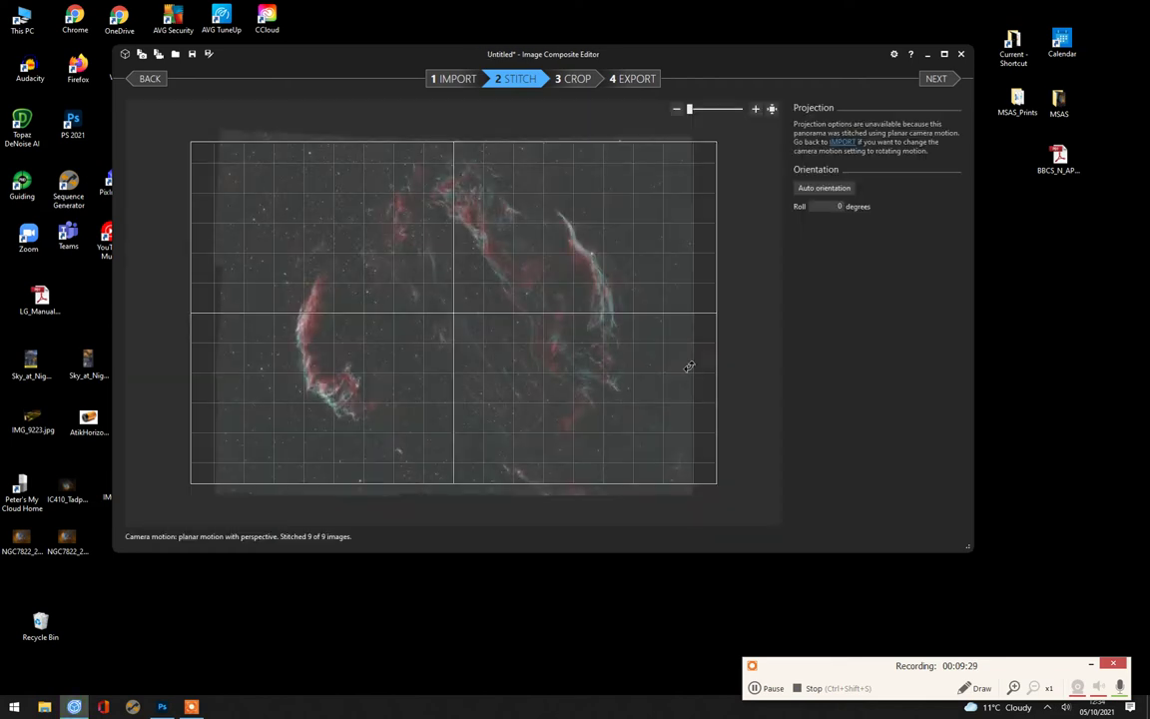
# - Trim the top, left, right and bottom crop edges so the panorama is 11876 × 8949 pixels
pyautogui.click(574, 79)
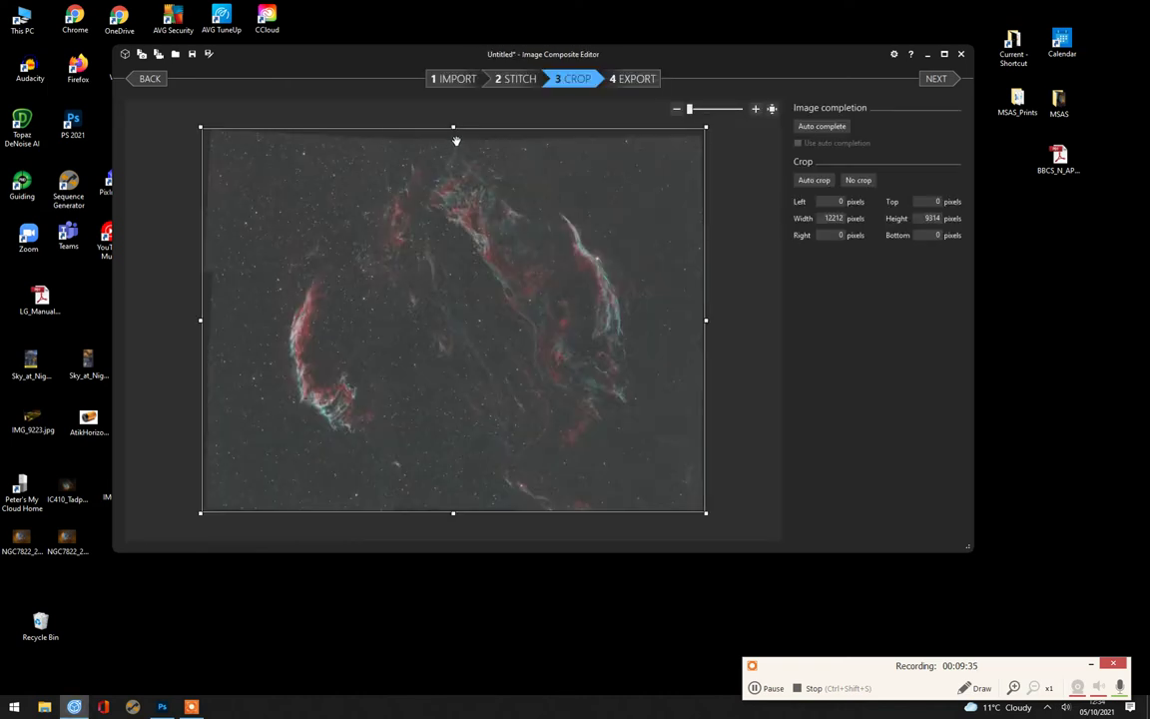
pyautogui.moveTo(453, 125); pyautogui.dragTo(453, 135)
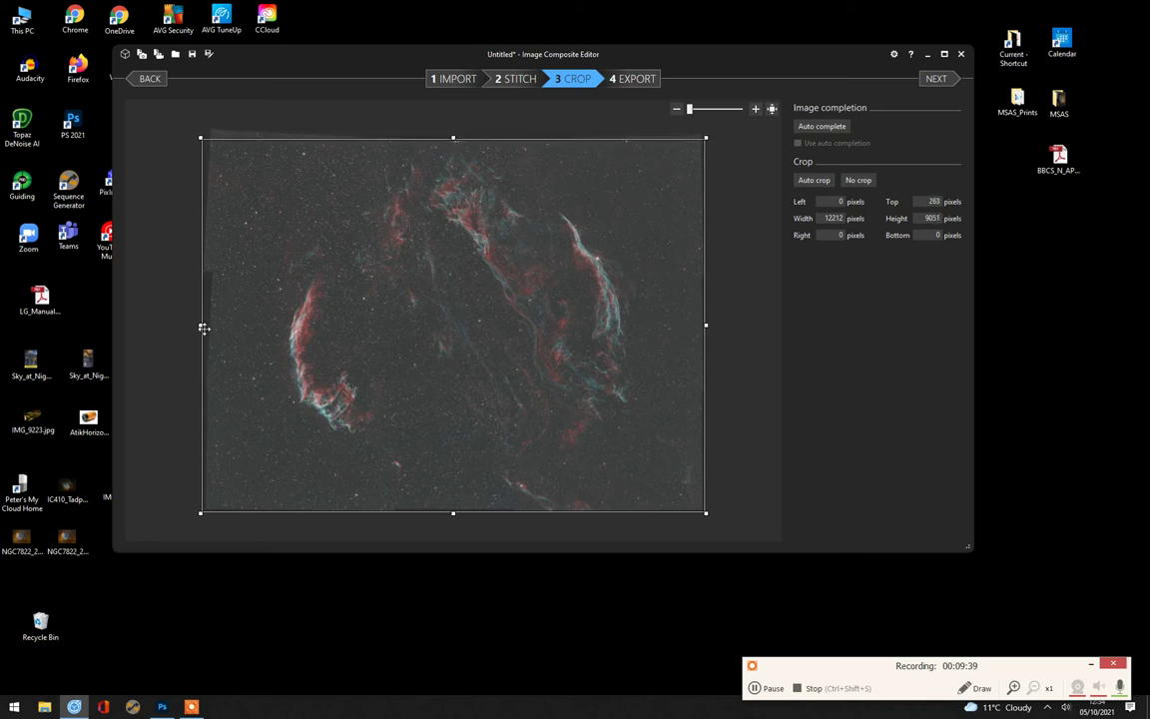
pyautogui.moveTo(200, 324); pyautogui.dragTo(209, 325)
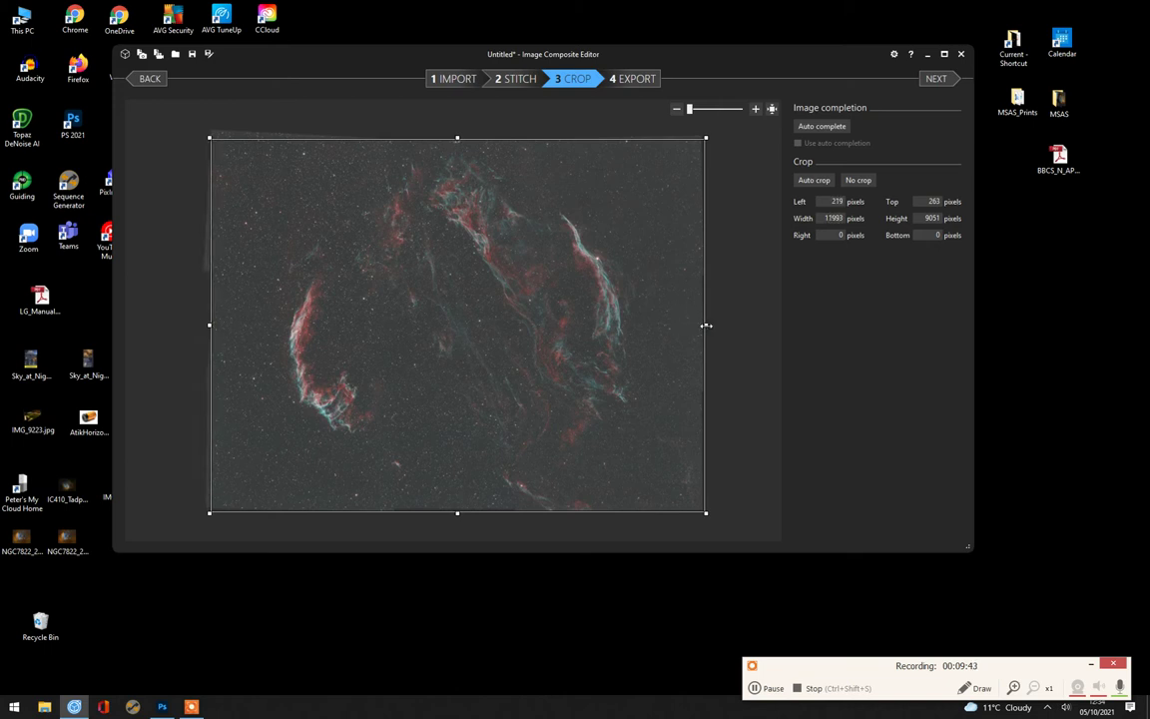
pyautogui.moveTo(706, 325); pyautogui.dragTo(701, 325)
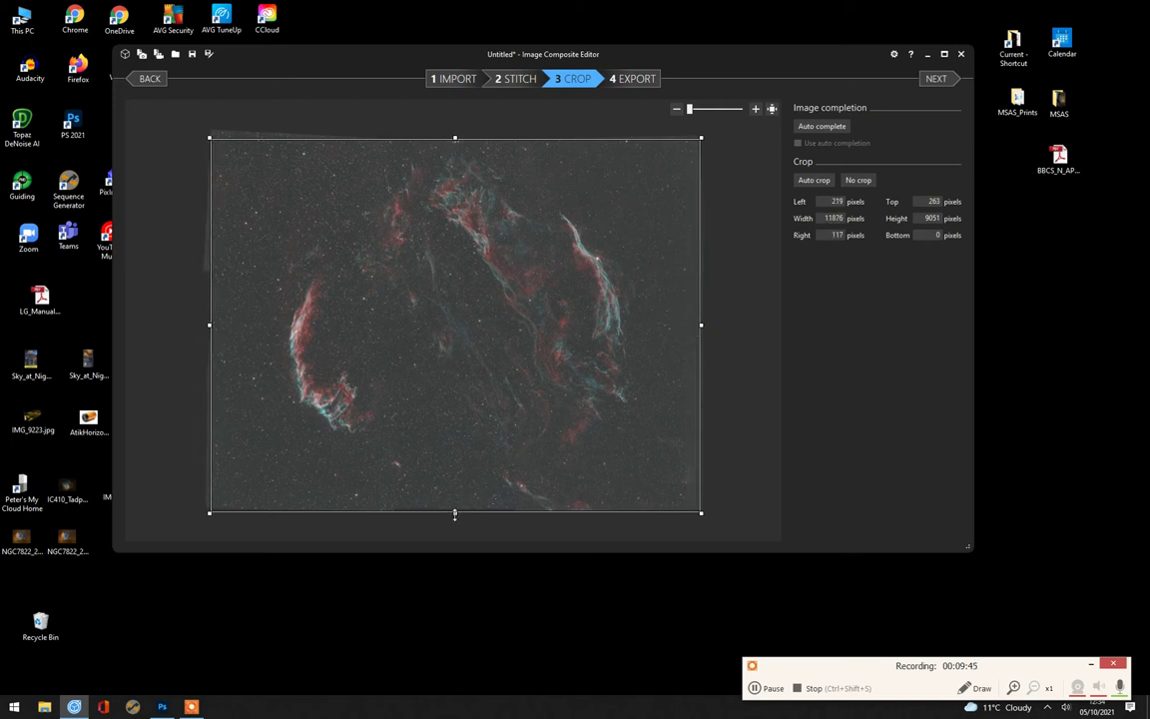
pyautogui.moveTo(455, 515); pyautogui.dragTo(454, 510)
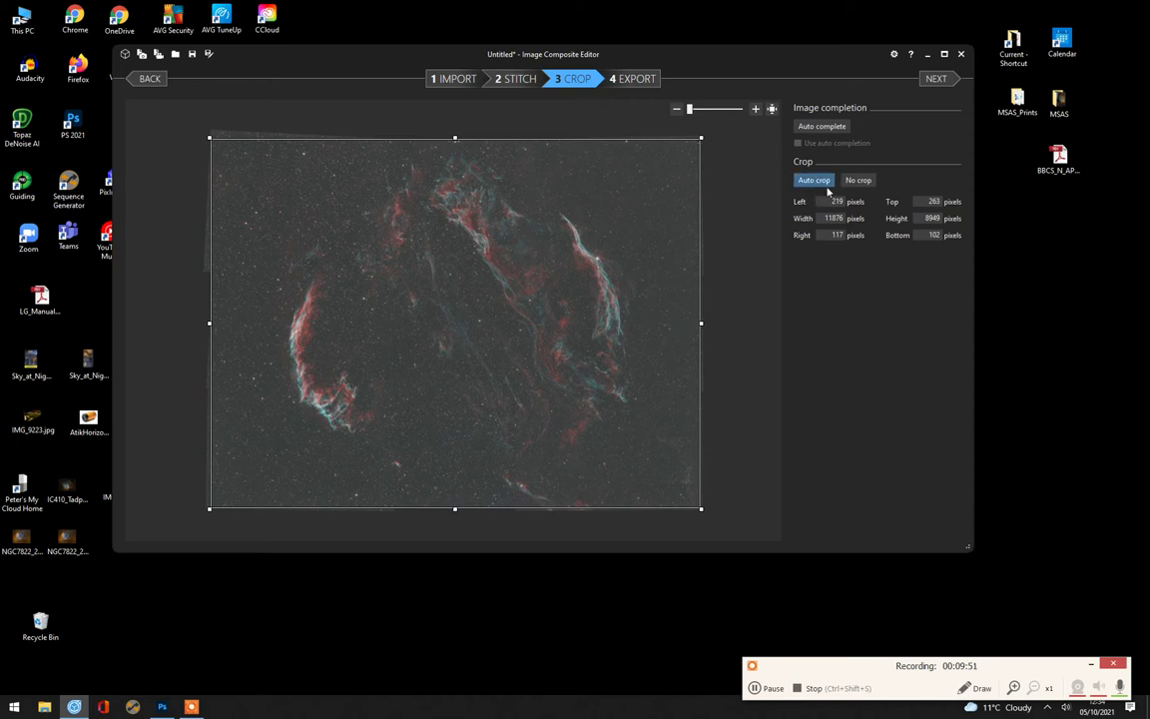
# - Go to the export step and keep JPEG Image as the file format
pyautogui.click(639, 78)
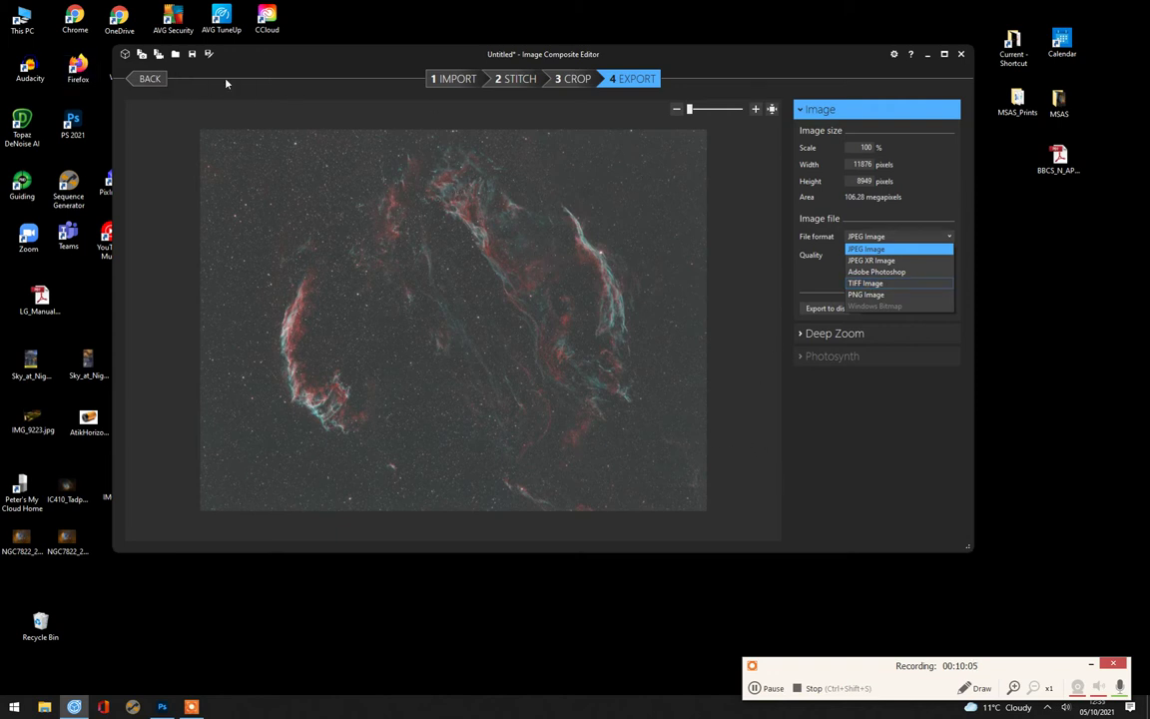
pyautogui.click(145, 84)
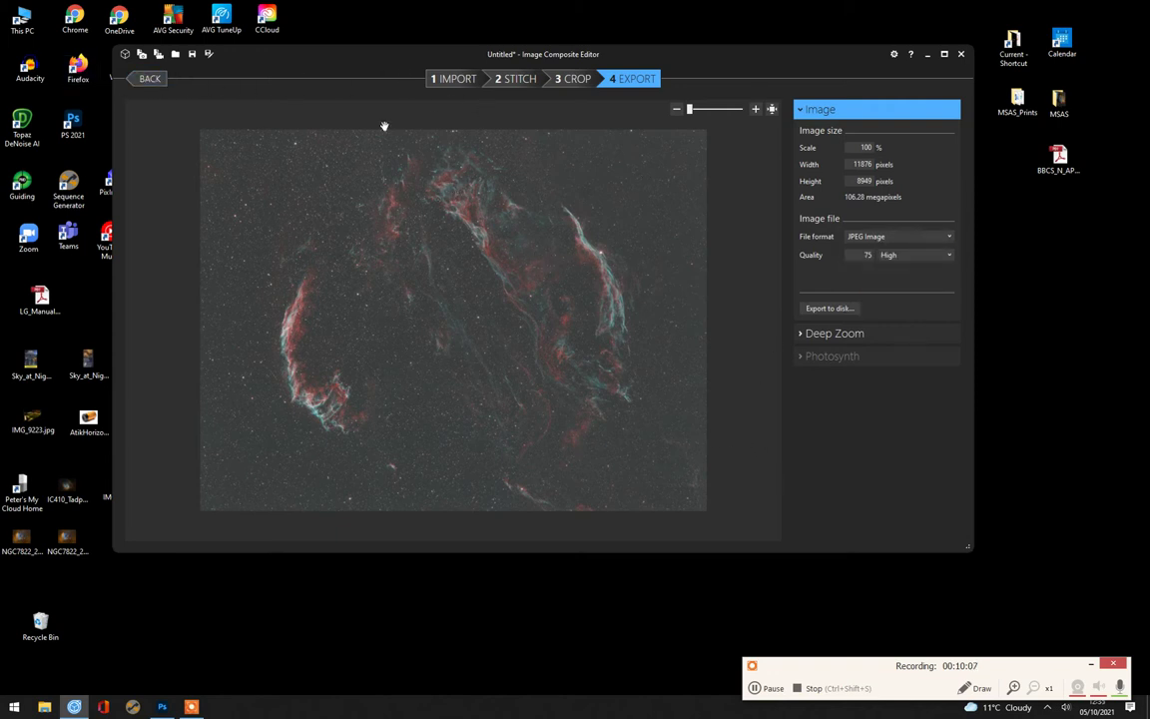
# - Remove all nine Linear panels from the import list
pyautogui.click(455, 79)
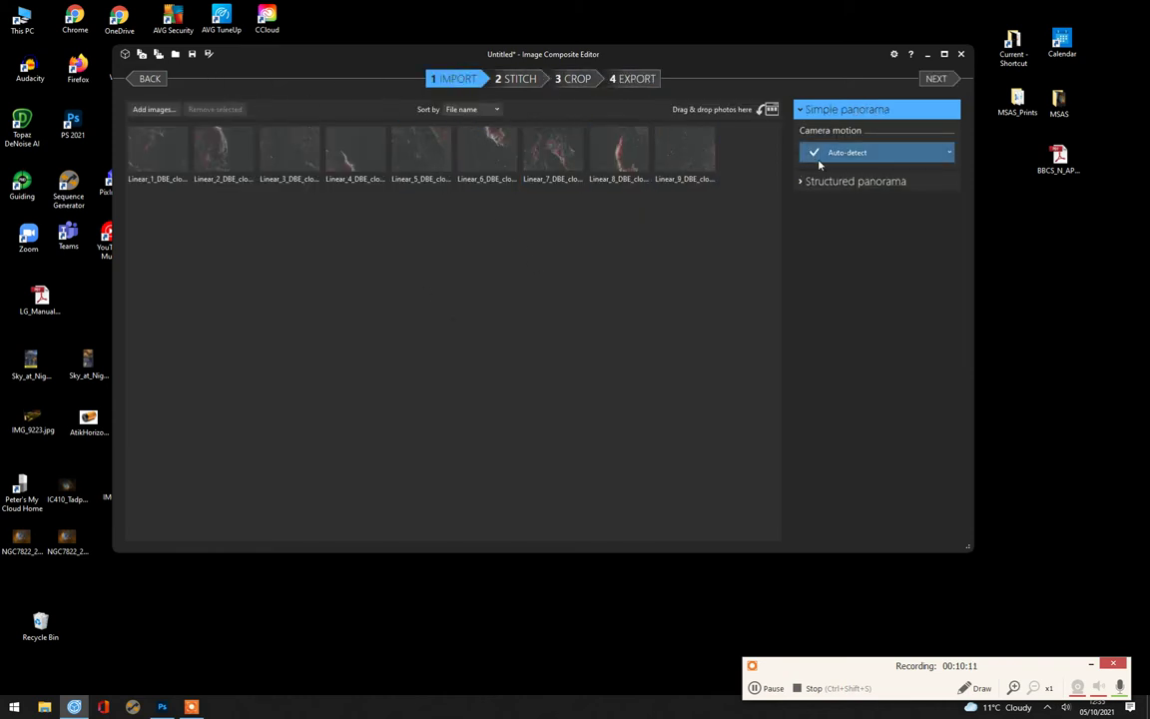
pyautogui.click(149, 164)
pyautogui.keyDown('shift'); pyautogui.click(711, 157); pyautogui.keyUp('shift')
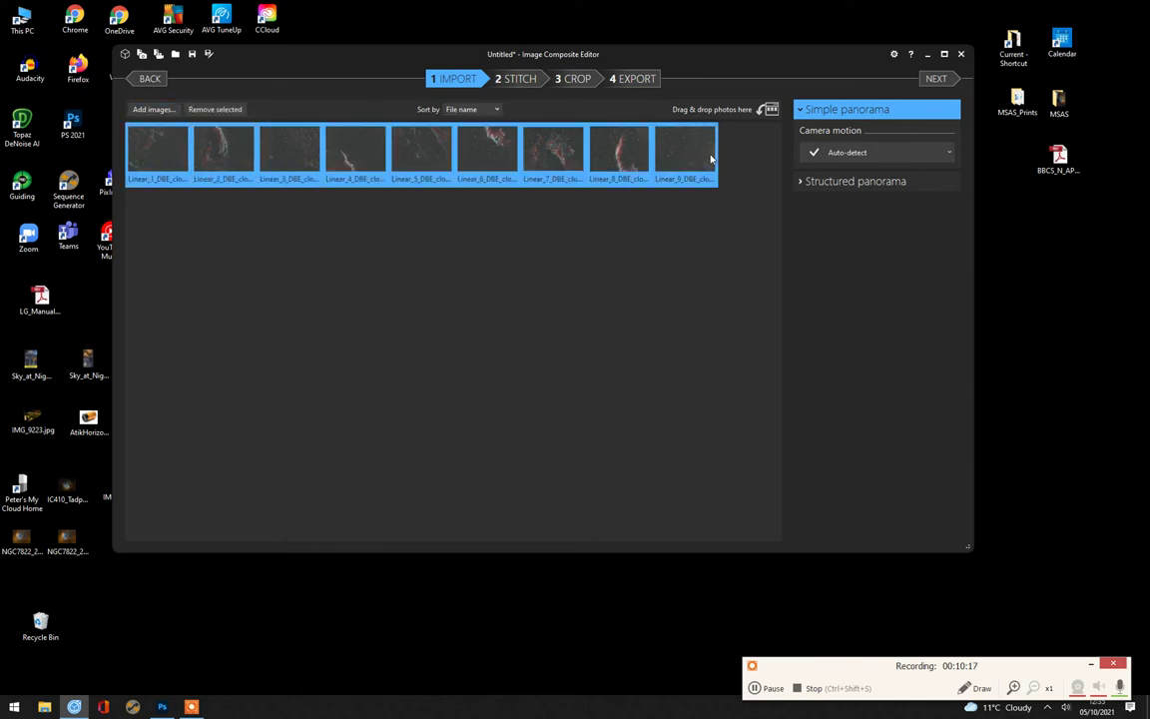
pyautogui.press('Delete')
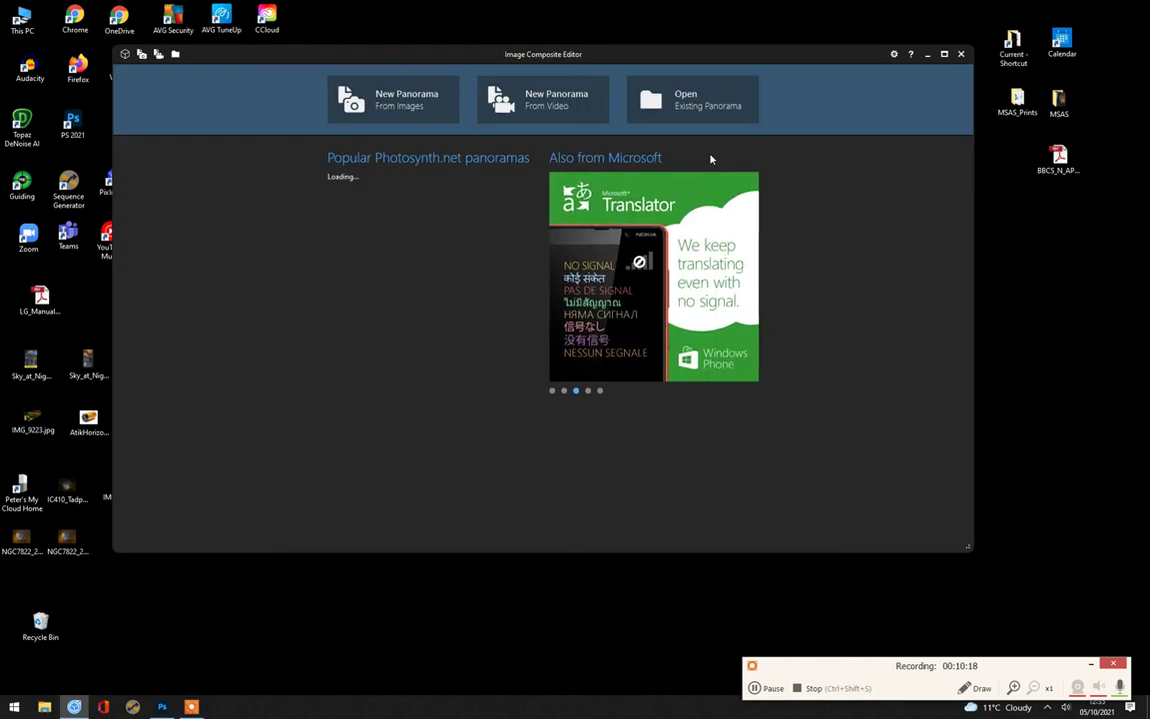
# - Import Soul_Part_1.tif and Soul_Part_2.tif as a new panorama for stitching
pyautogui.click(391, 108)
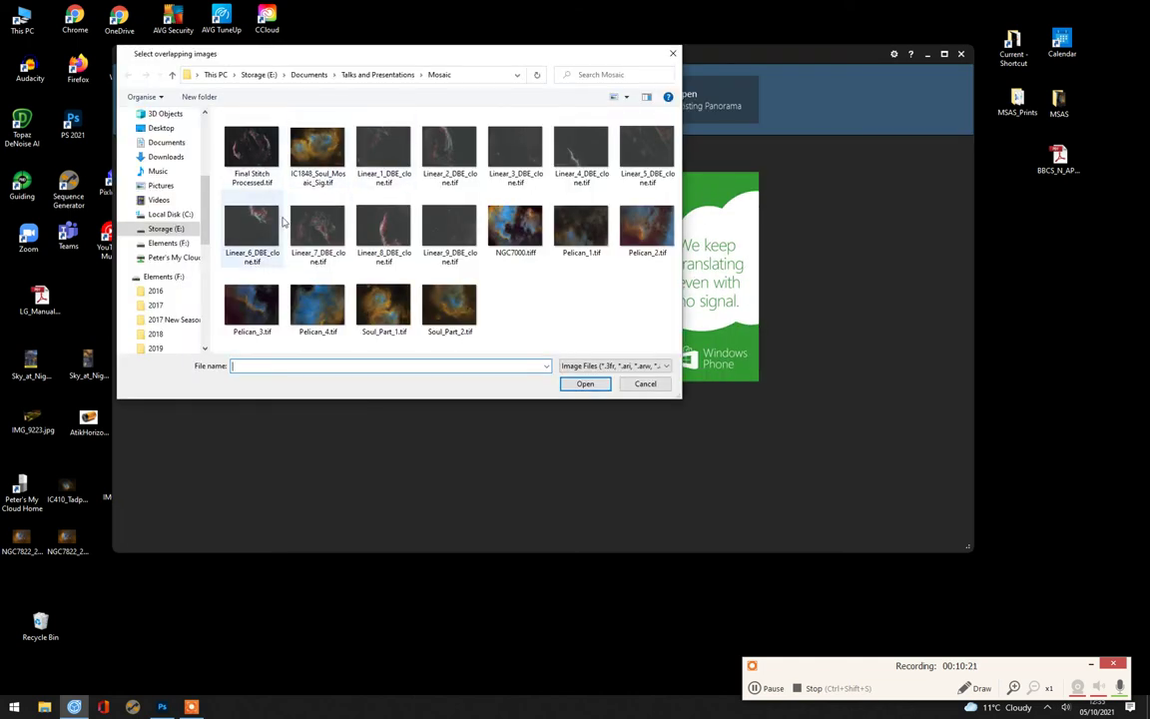
pyautogui.click(382, 309)
pyautogui.keyDown('ctrl'); pyautogui.click(449, 307); pyautogui.keyUp('ctrl')
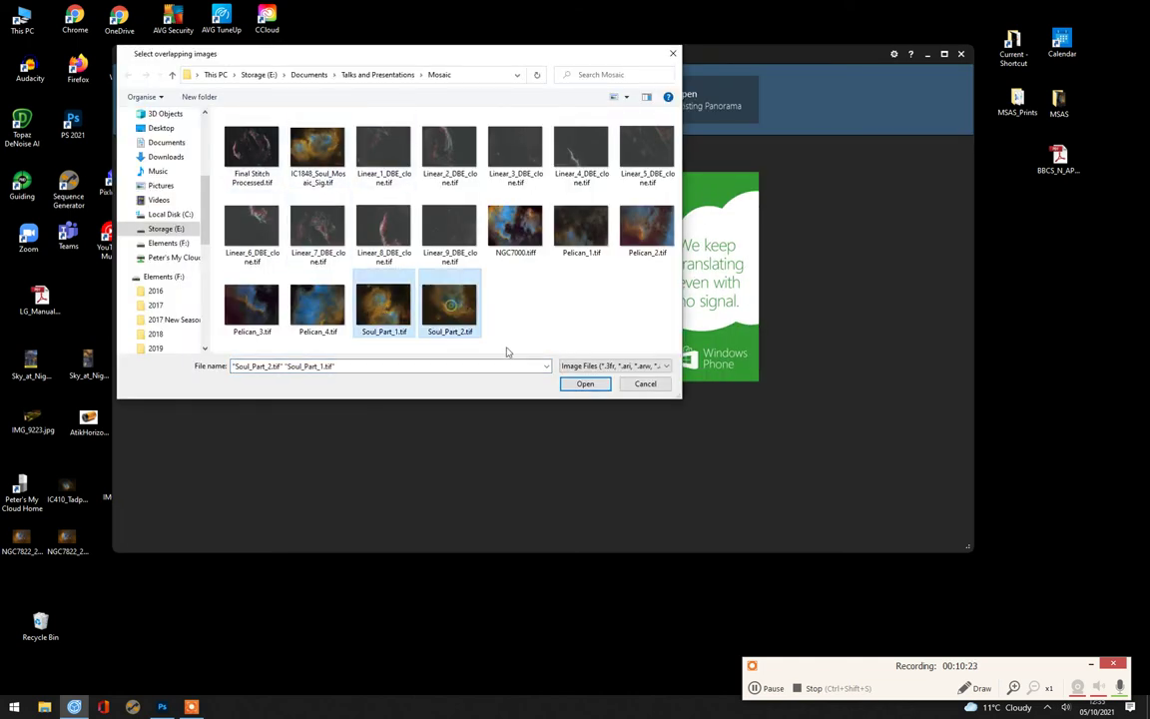
pyautogui.click(585, 384)
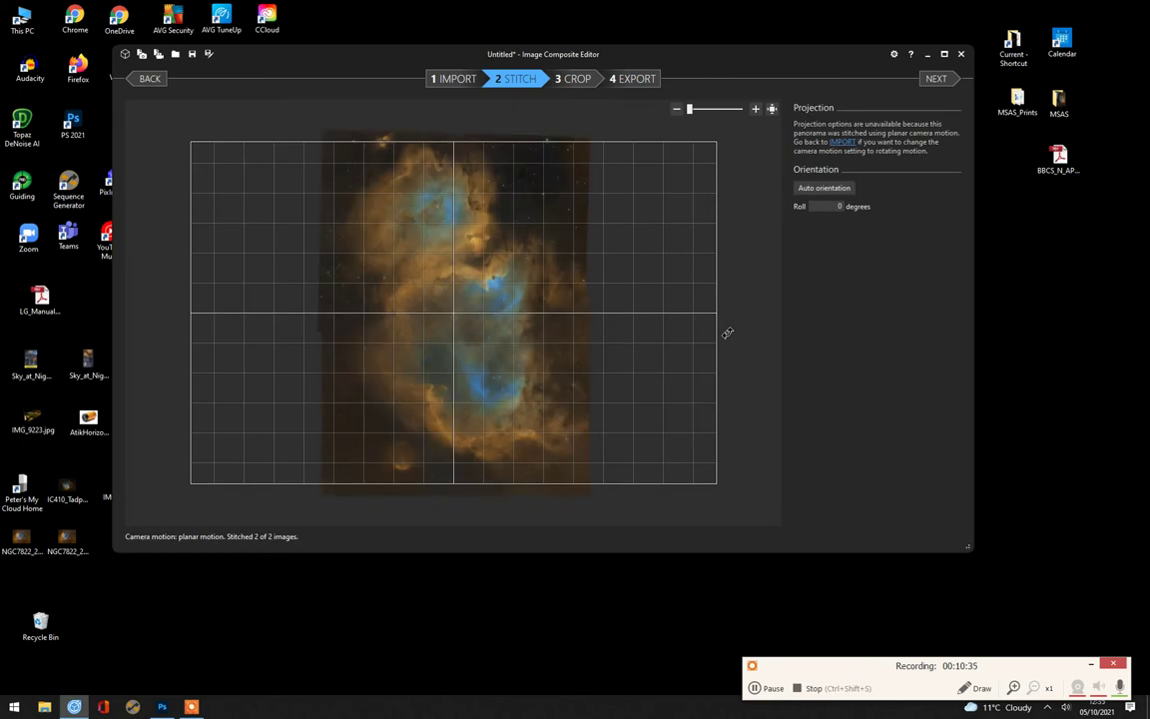
# - Crop the Soul mosaic's top, left, right and bottom edges to 4505 × 6107 pixels
pyautogui.click(577, 78)
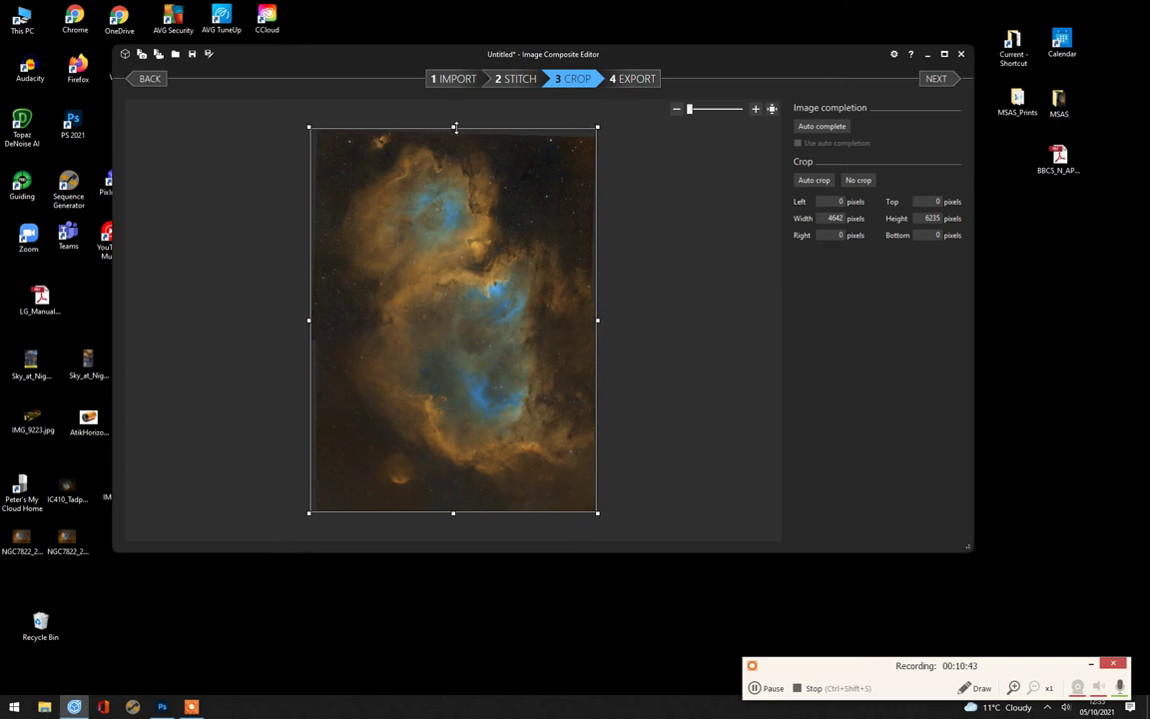
pyautogui.moveTo(454, 126); pyautogui.dragTo(454, 131)
pyautogui.moveTo(310, 322); pyautogui.dragTo(315, 321)
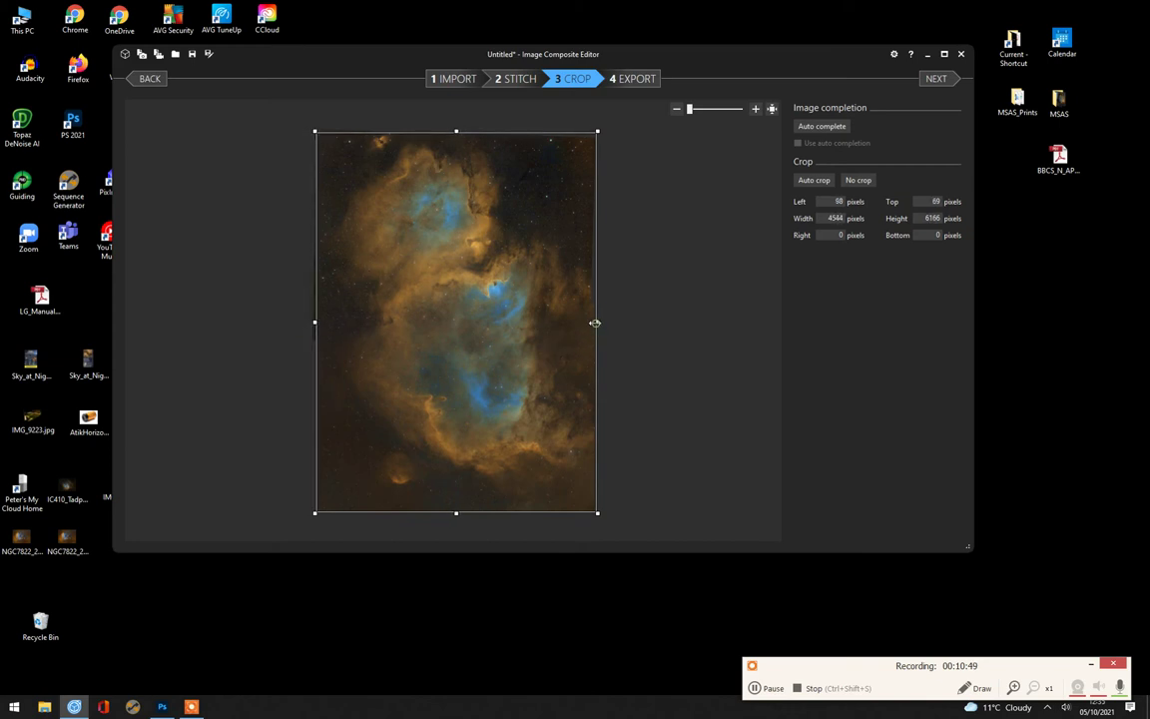
pyautogui.moveTo(594, 322); pyautogui.dragTo(591, 323)
pyautogui.moveTo(455, 514); pyautogui.dragTo(455, 509)
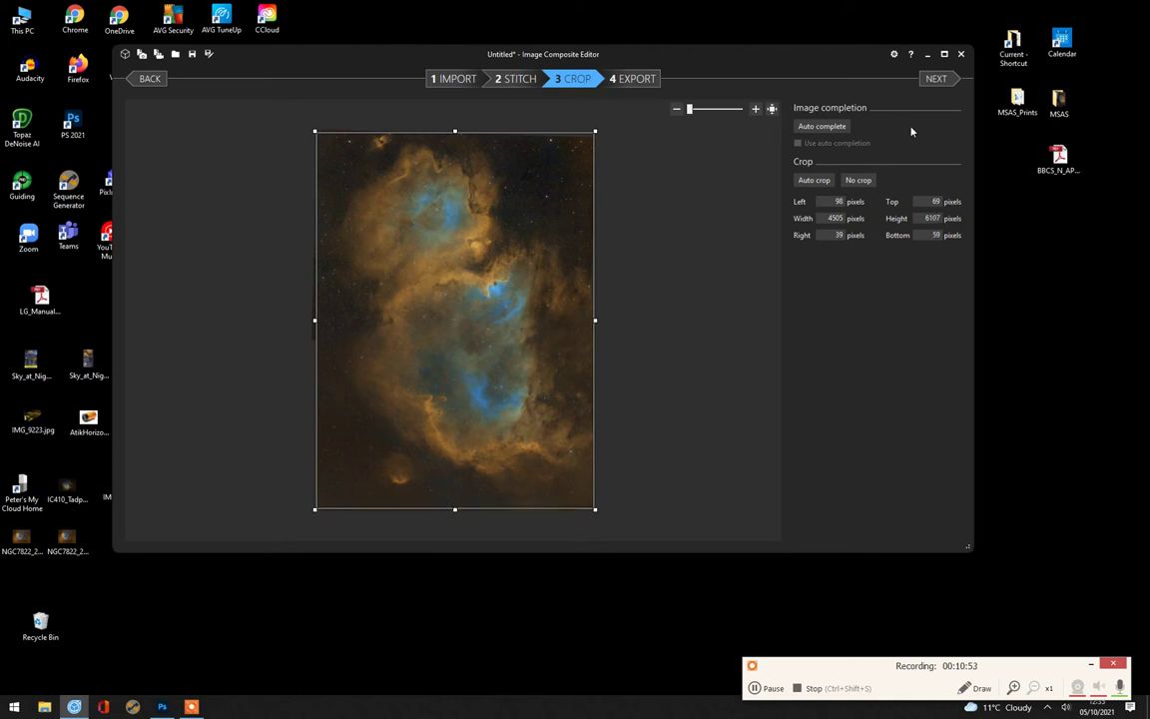
# - Move to the export step, then close Image Composite Editor, discarding the unsaved project
pyautogui.click(641, 81)
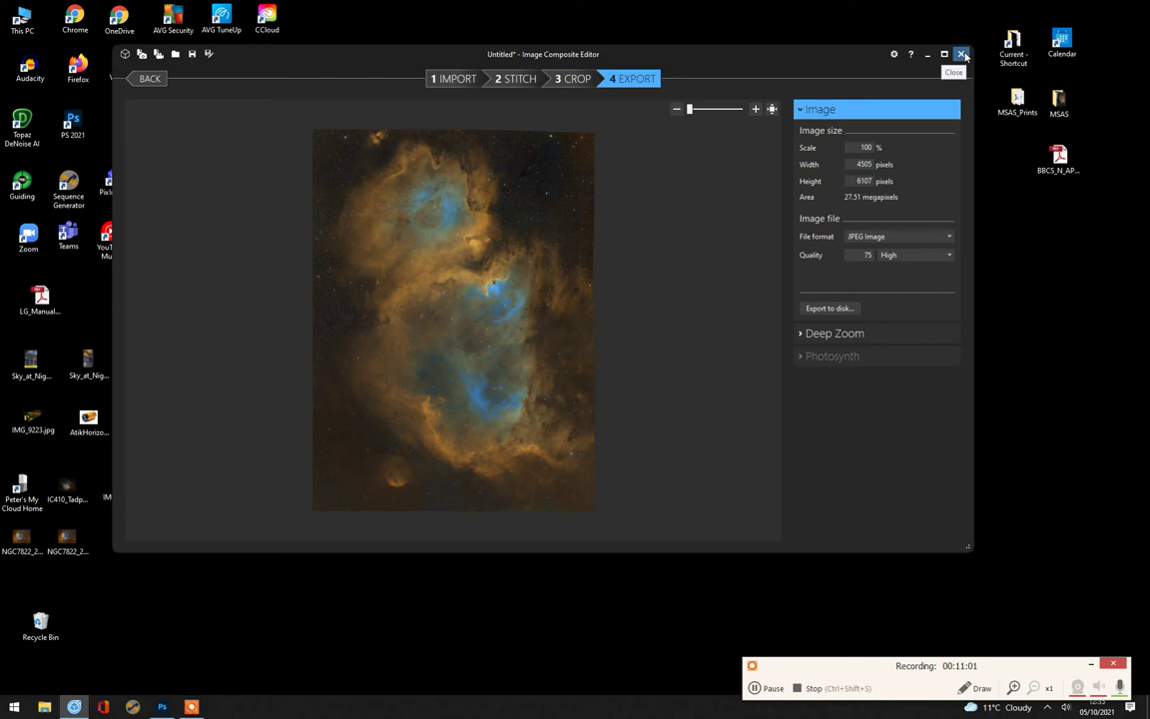
pyautogui.click(961, 54)
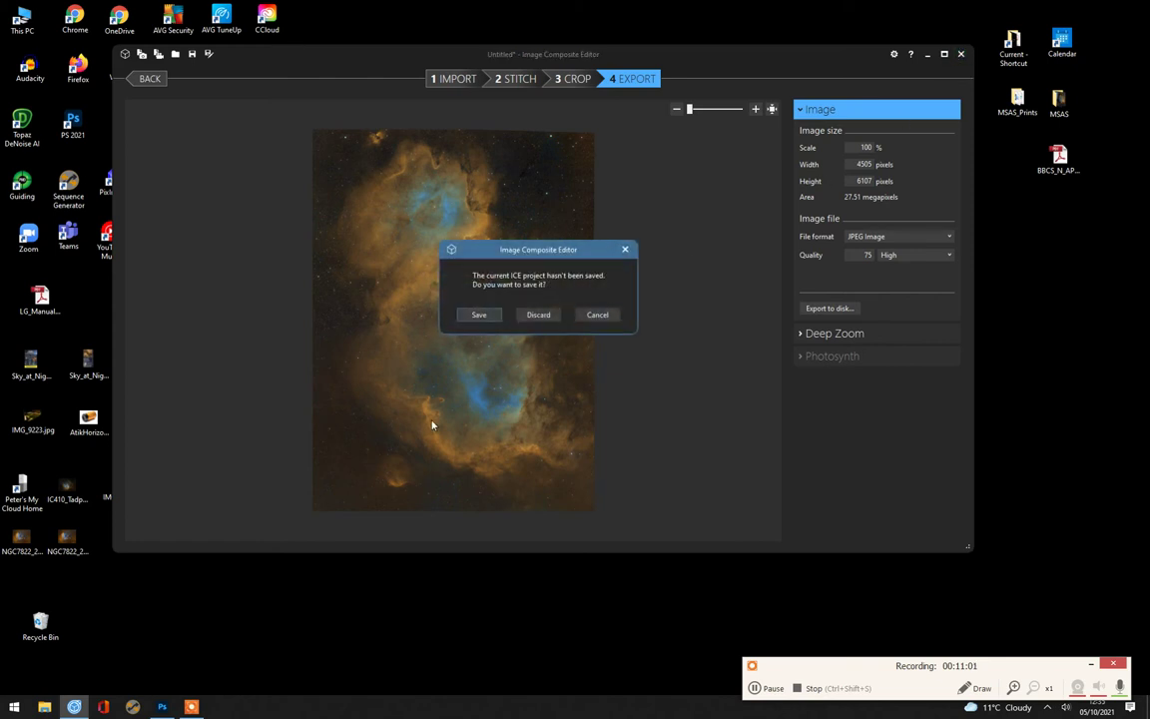
pyautogui.click(538, 314)
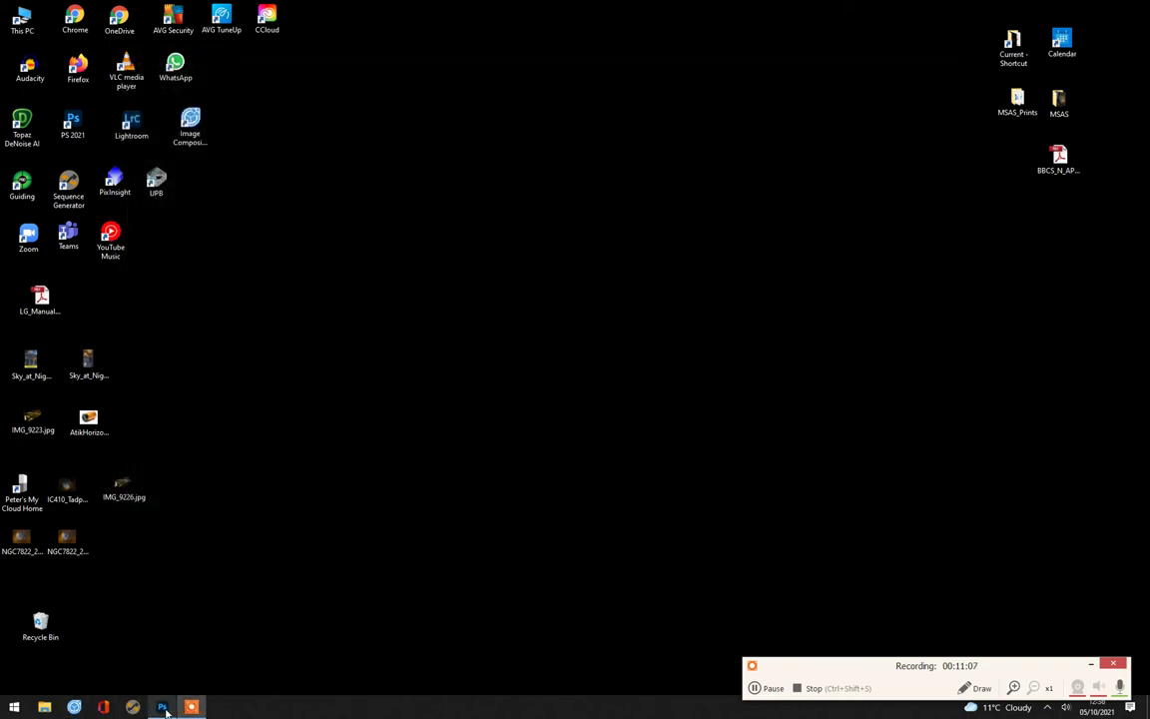
# - Close the Soul_Part_1, Soul_Part_2, Untitled_Panorama-1 and IC1848 mosaic documents without saving
pyautogui.click(162, 707)
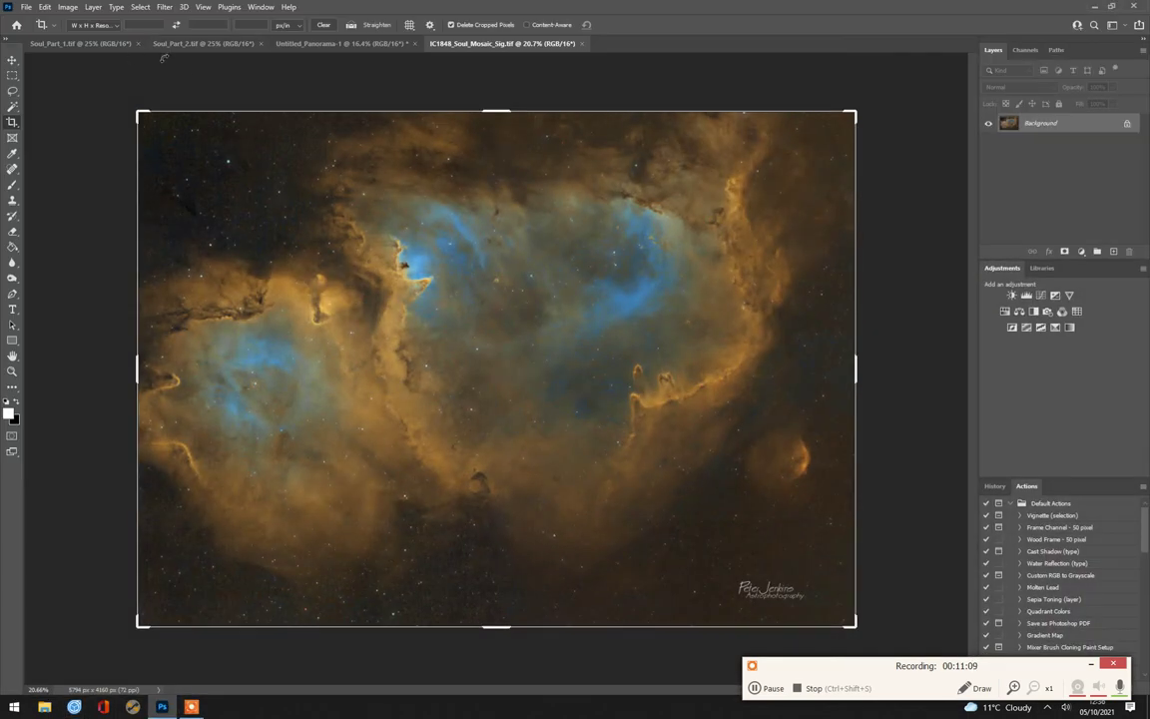
pyautogui.click(137, 43)
pyautogui.click(138, 44)
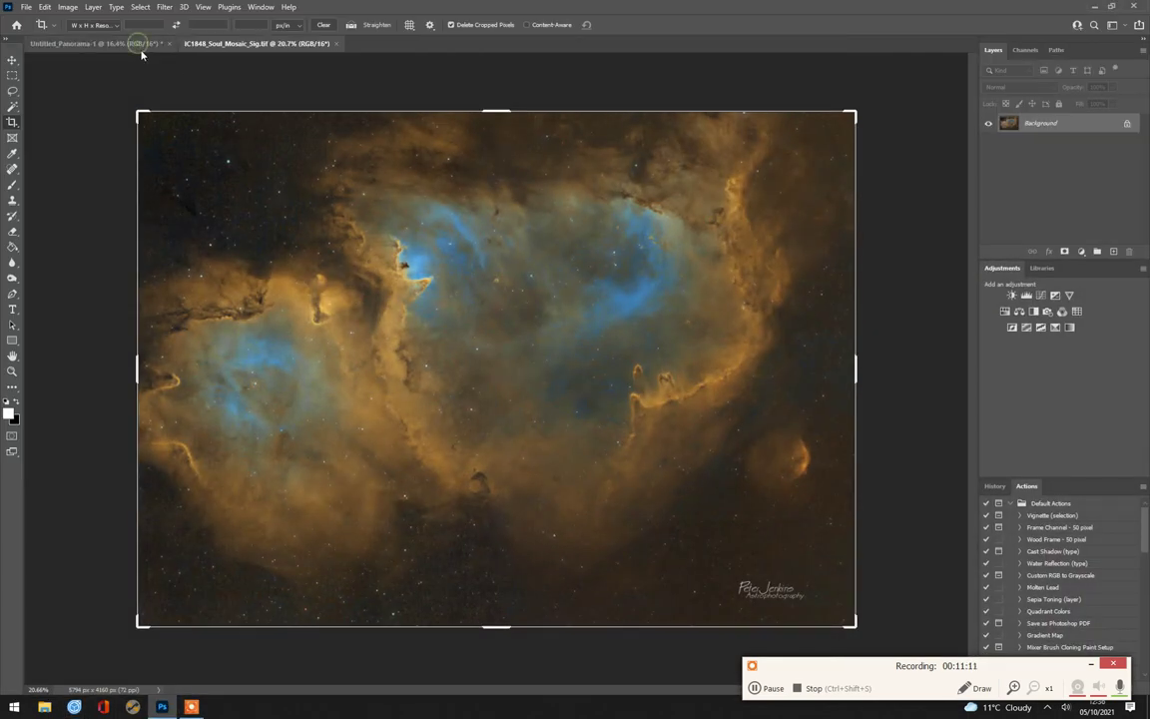
pyautogui.click(161, 43)
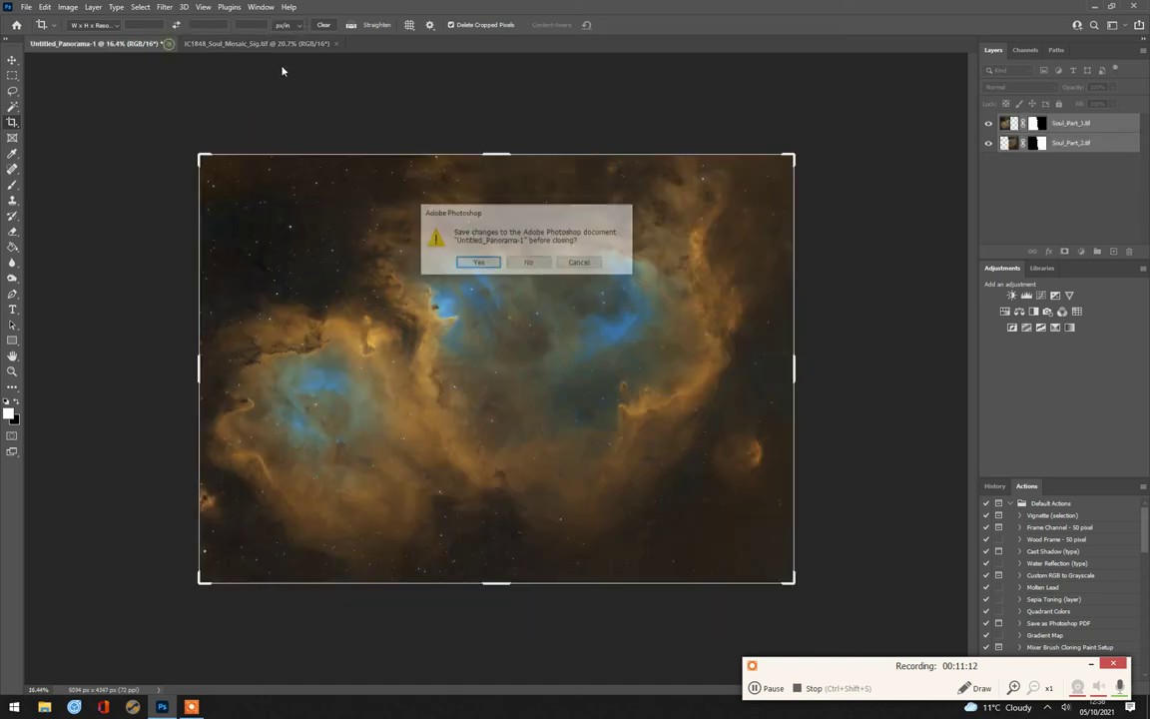
pyautogui.click(529, 263)
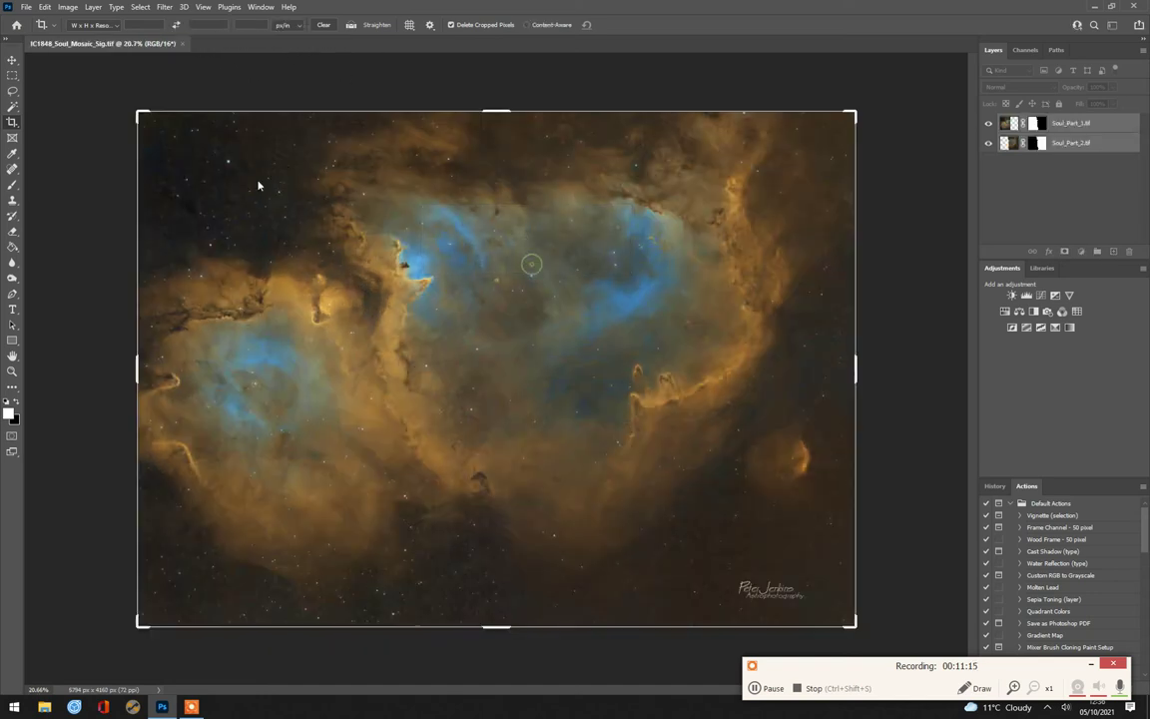
pyautogui.click(188, 42)
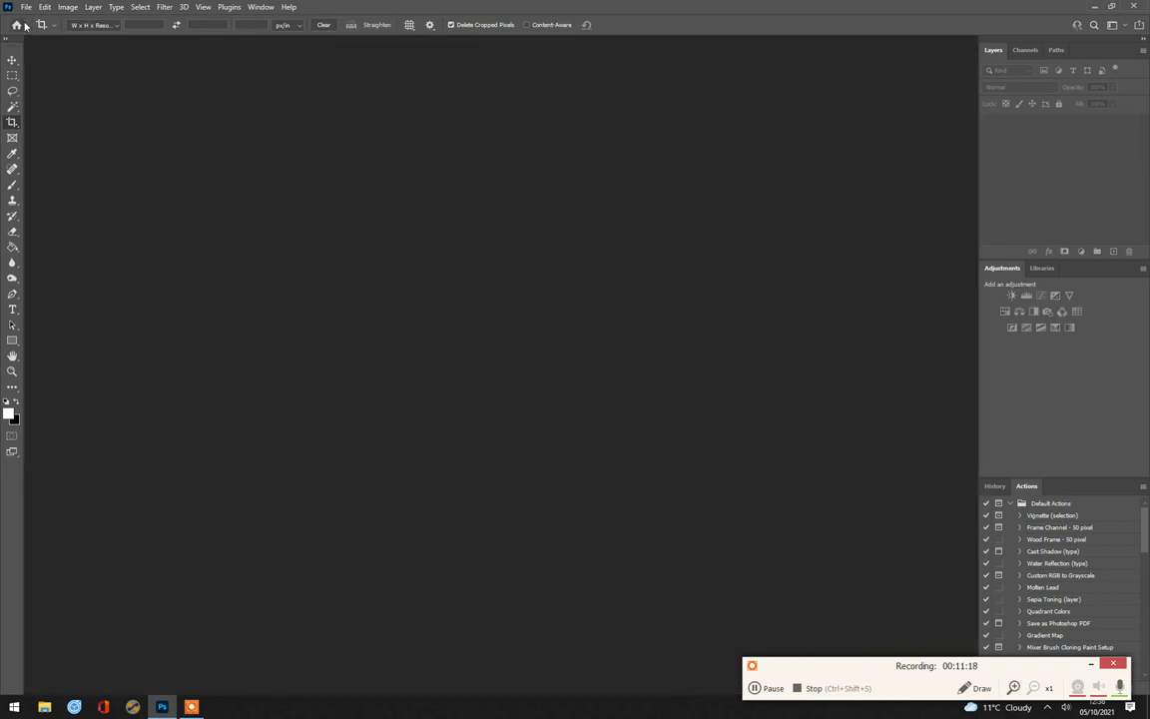
# - Open Pelican_1.tif through Pelican_4.tif together in Photoshop
pyautogui.click(26, 7)
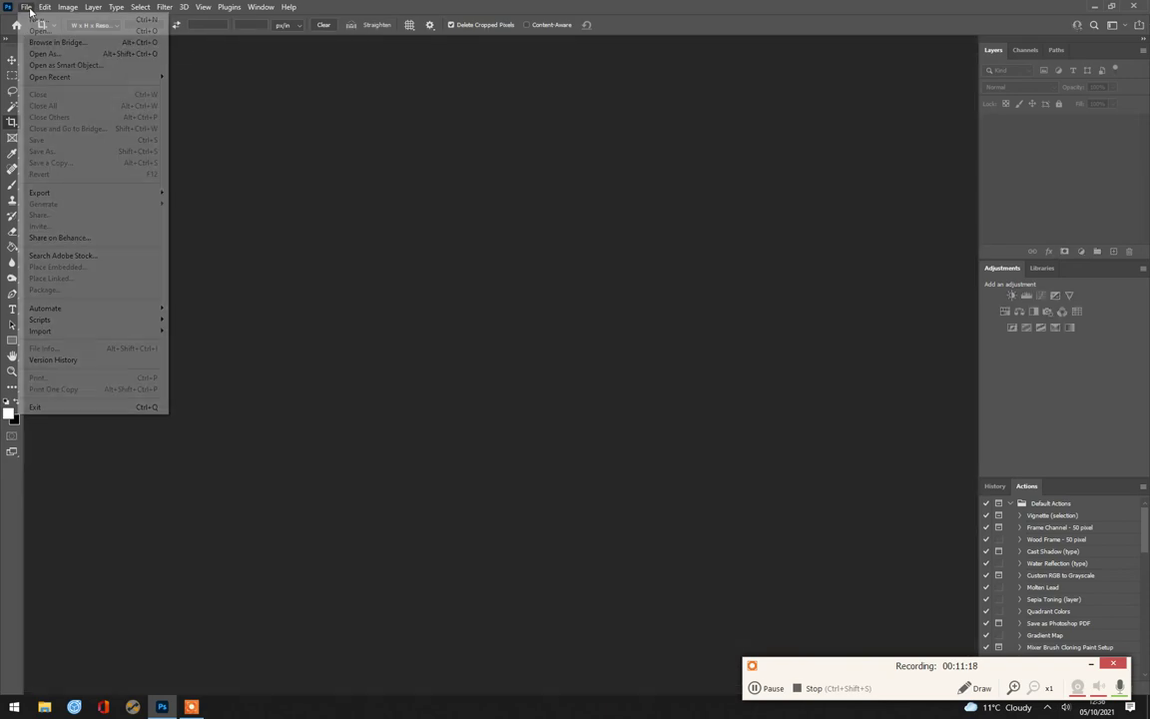
pyautogui.click(45, 32)
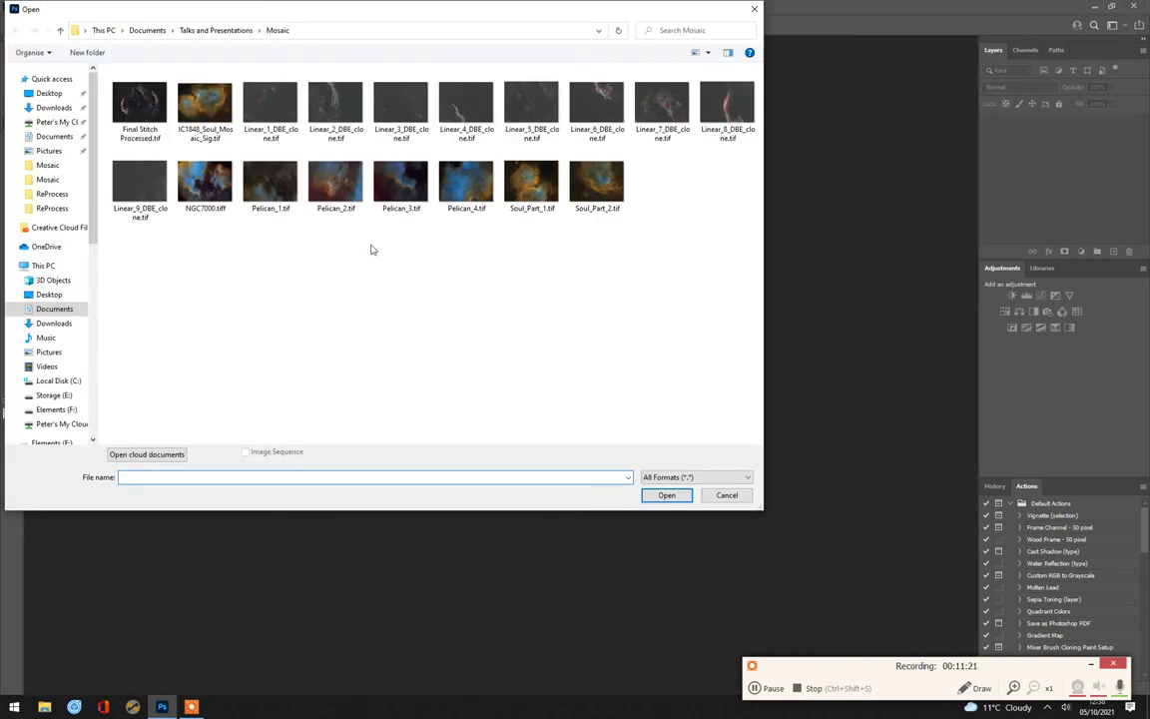
pyautogui.click(203, 185)
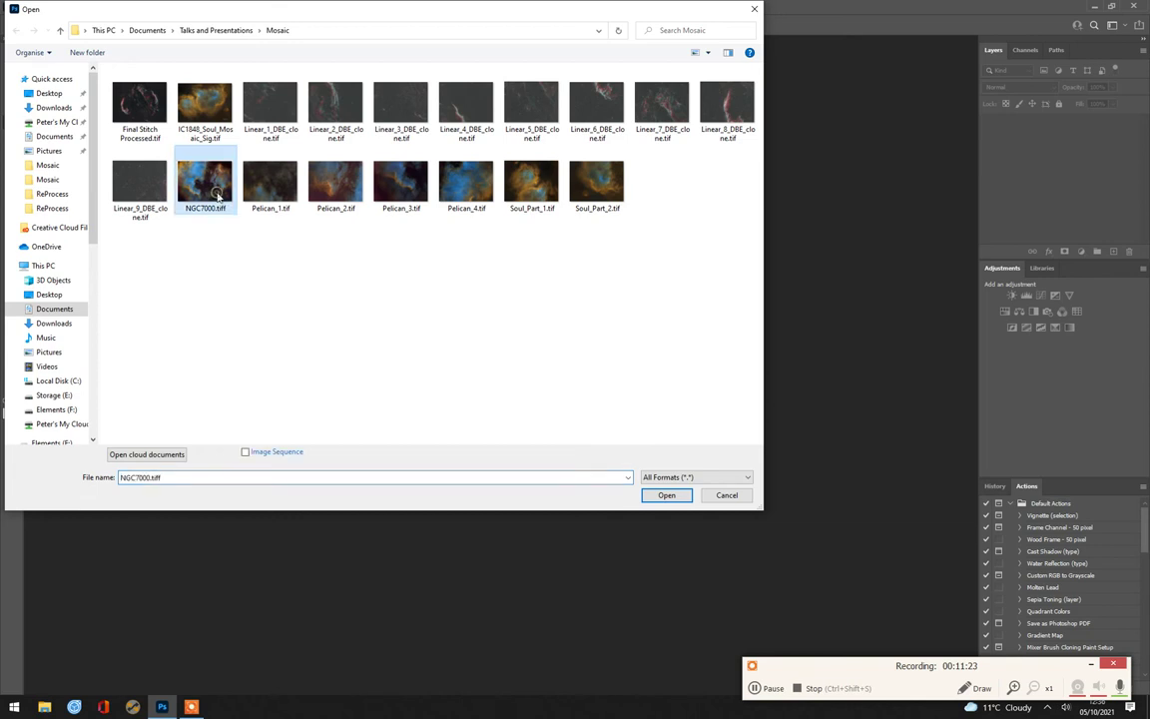
pyautogui.click(306, 303)
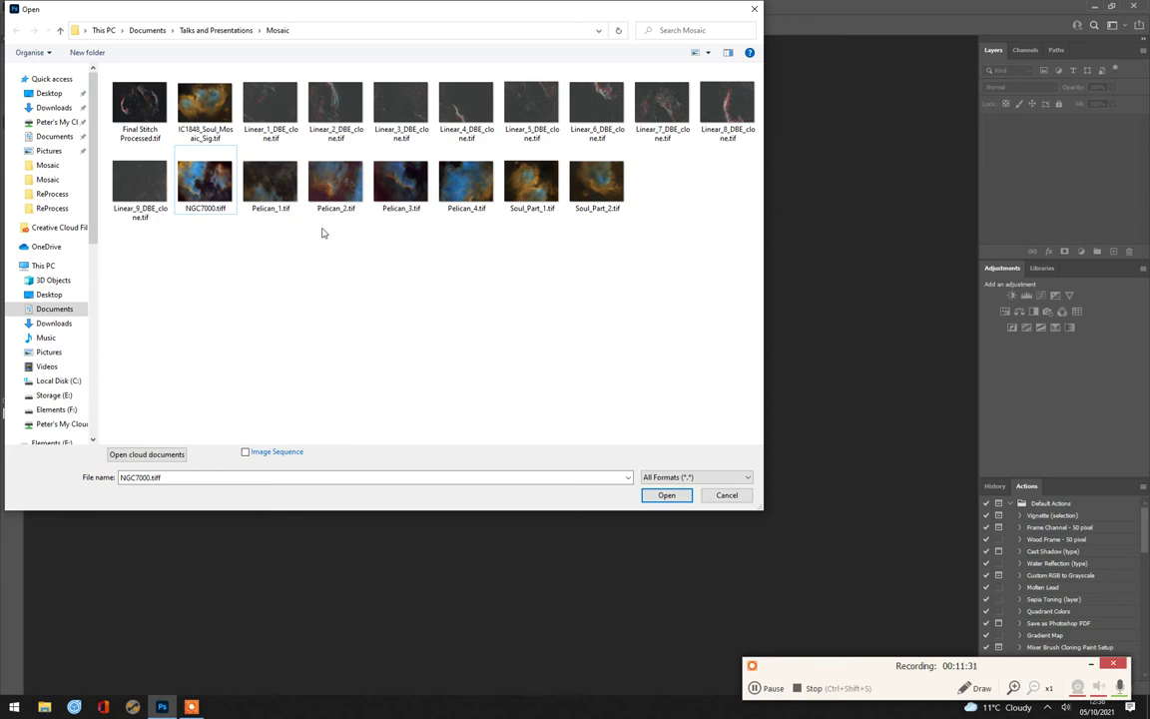
pyautogui.click(279, 181)
pyautogui.keyDown('shift'); pyautogui.click(463, 181); pyautogui.keyUp('shift')
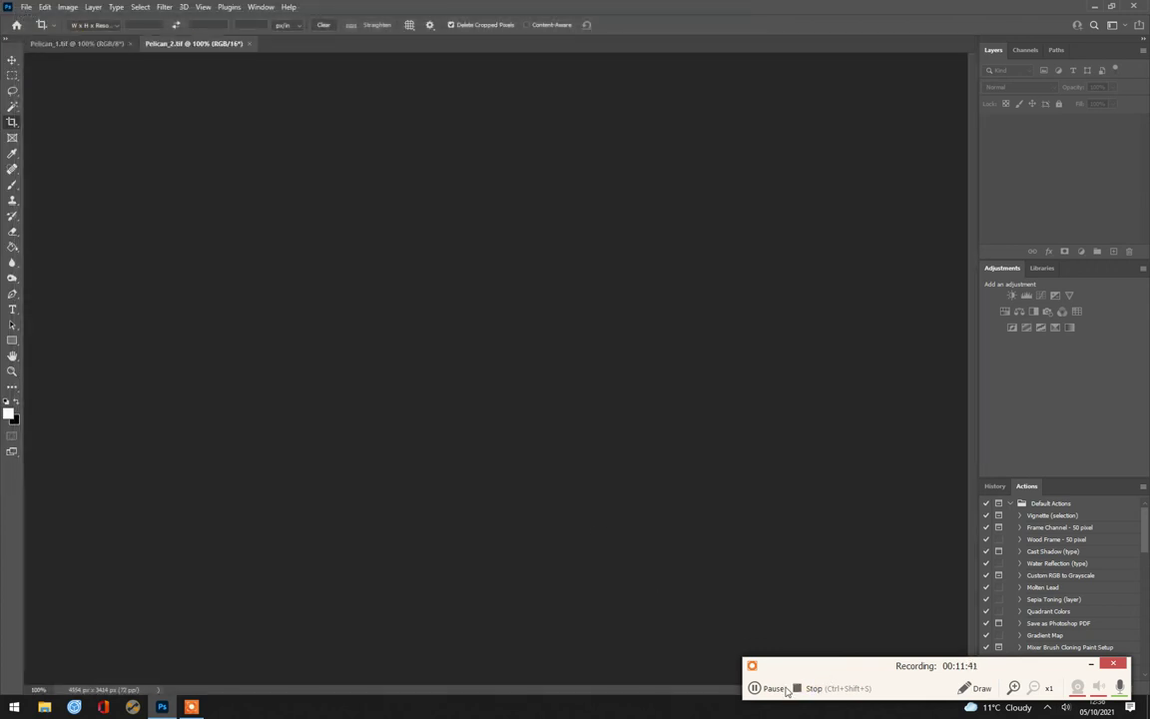
pyautogui.click(774, 689)
# - Dismiss the crop frame and view the Pelican_1 through Pelican_4 panels in turn
pyautogui.click(781, 689)
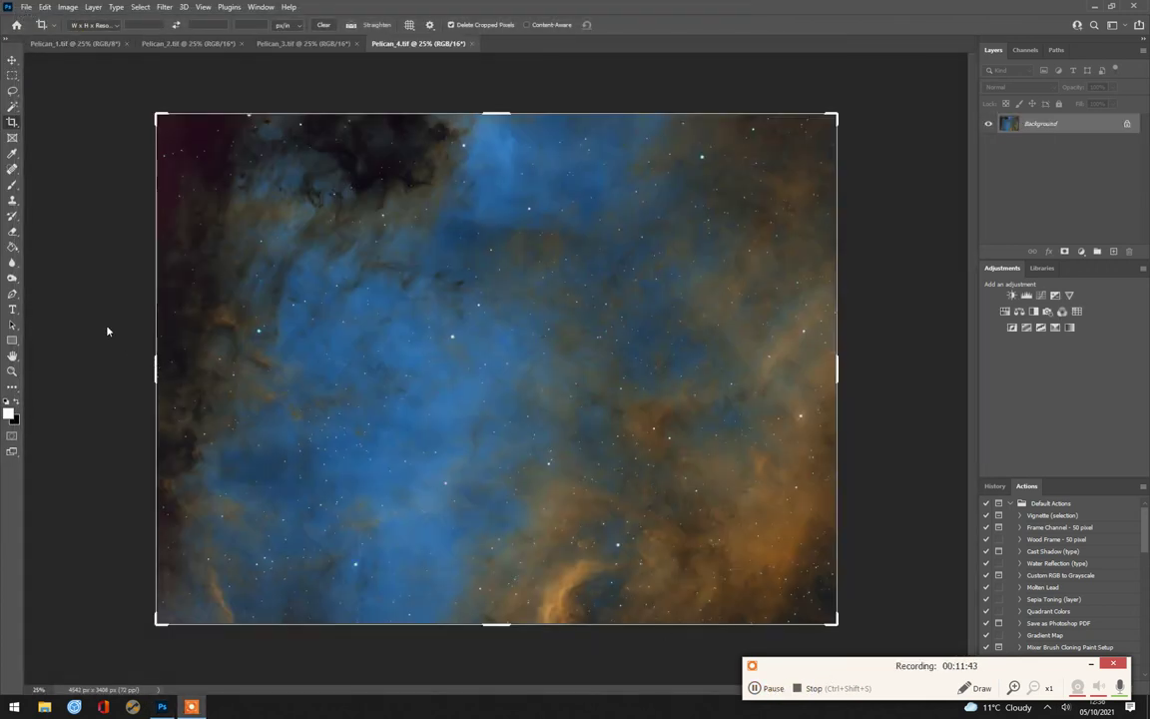
pyautogui.click(12, 61)
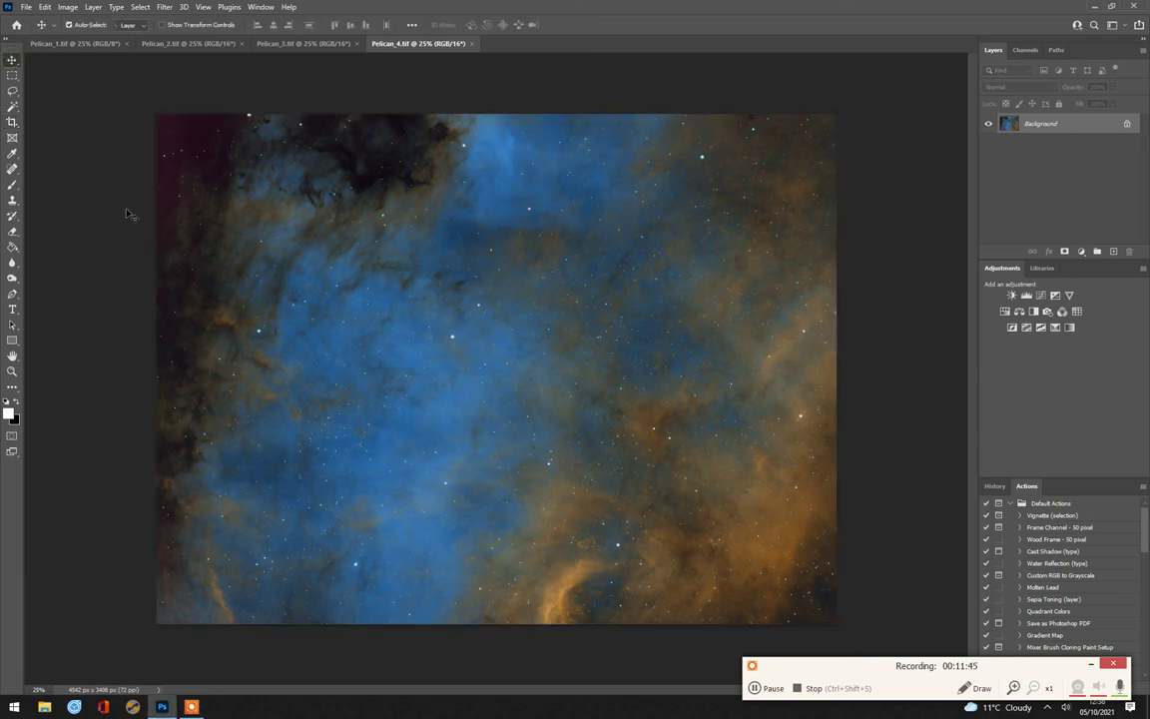
pyautogui.click(88, 43)
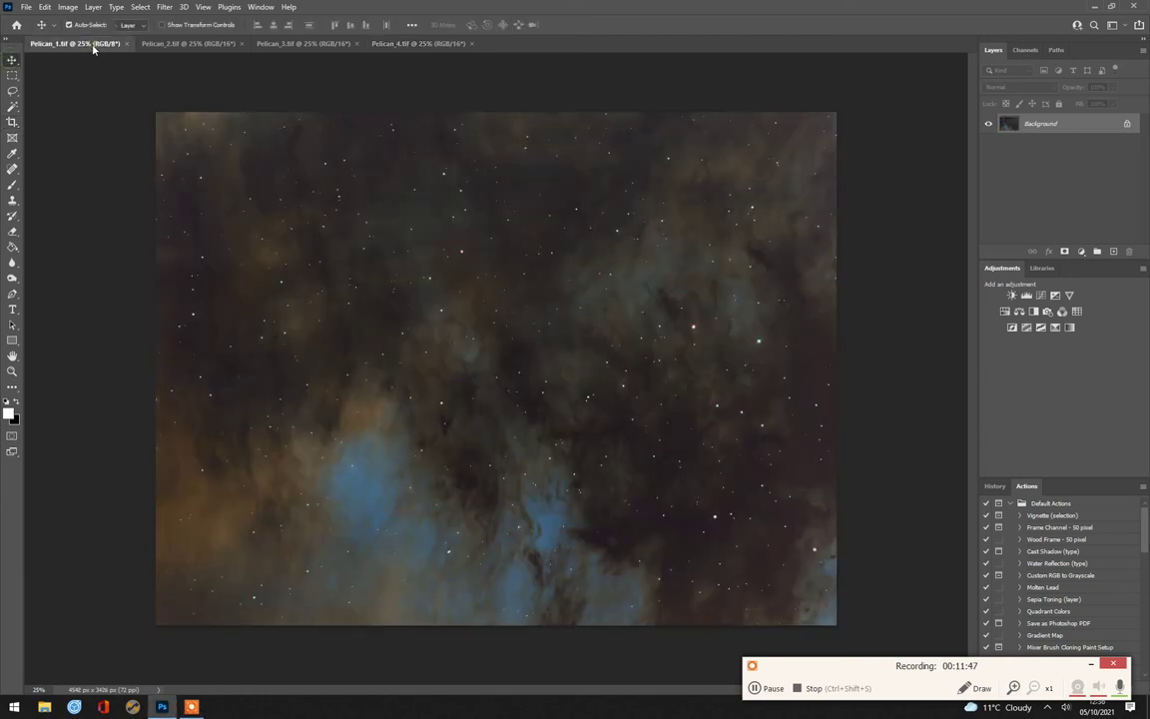
pyautogui.click(168, 46)
pyautogui.click(287, 45)
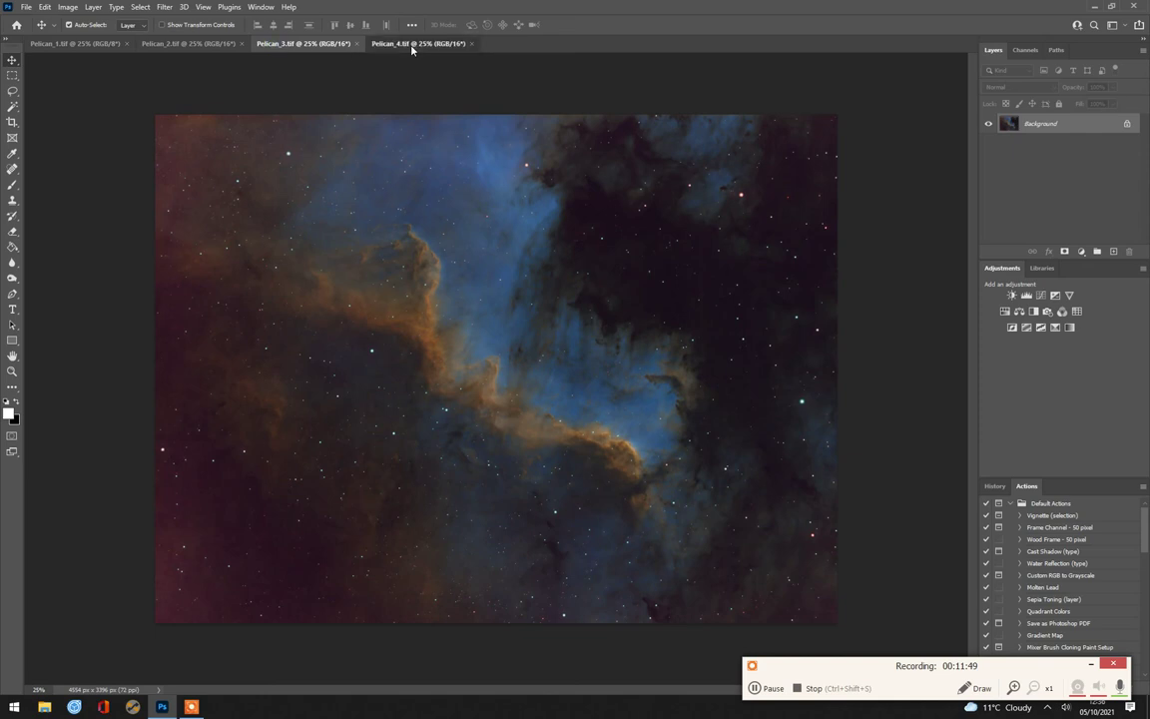
pyautogui.click(411, 45)
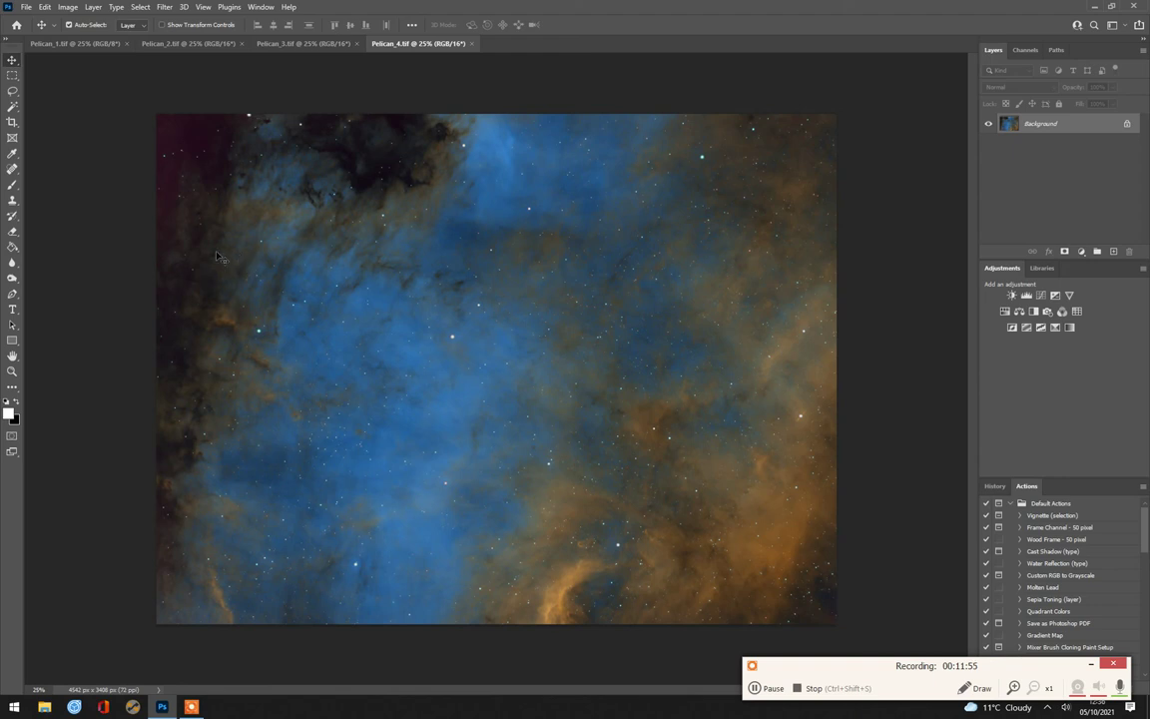
pyautogui.click(26, 7)
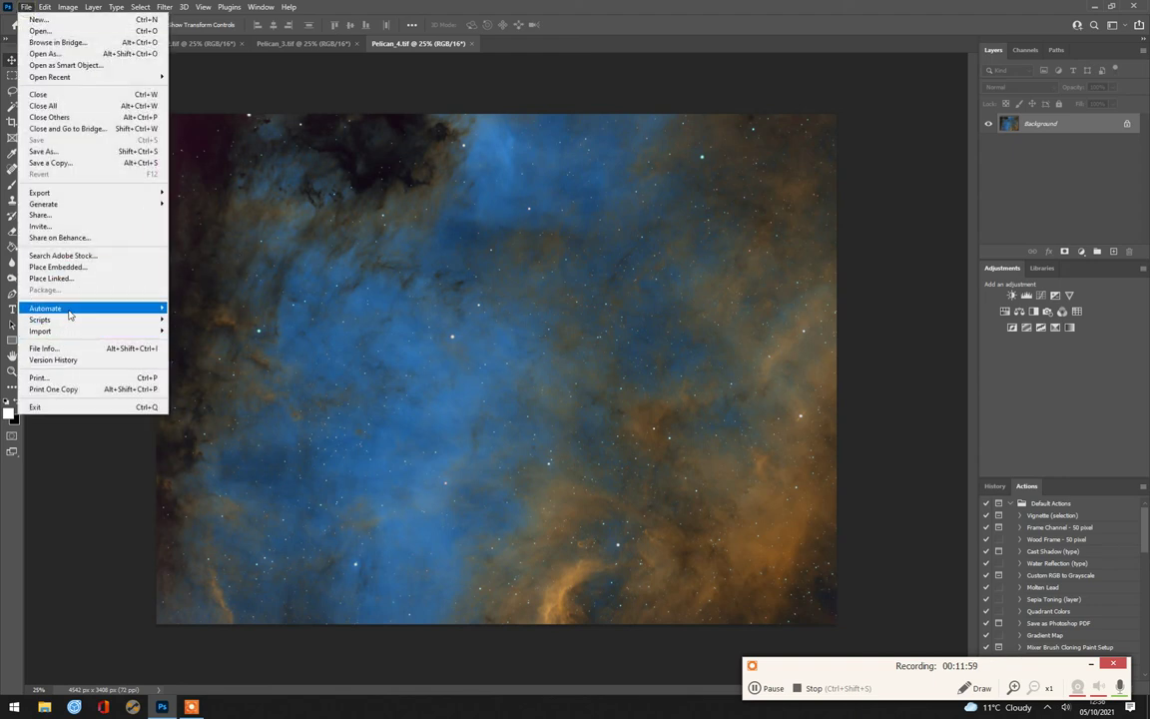
# - Photomerge all four open Pelican panels, zoom out on the skewed result, and minimise Photoshop
pyautogui.moveTo(68, 314)
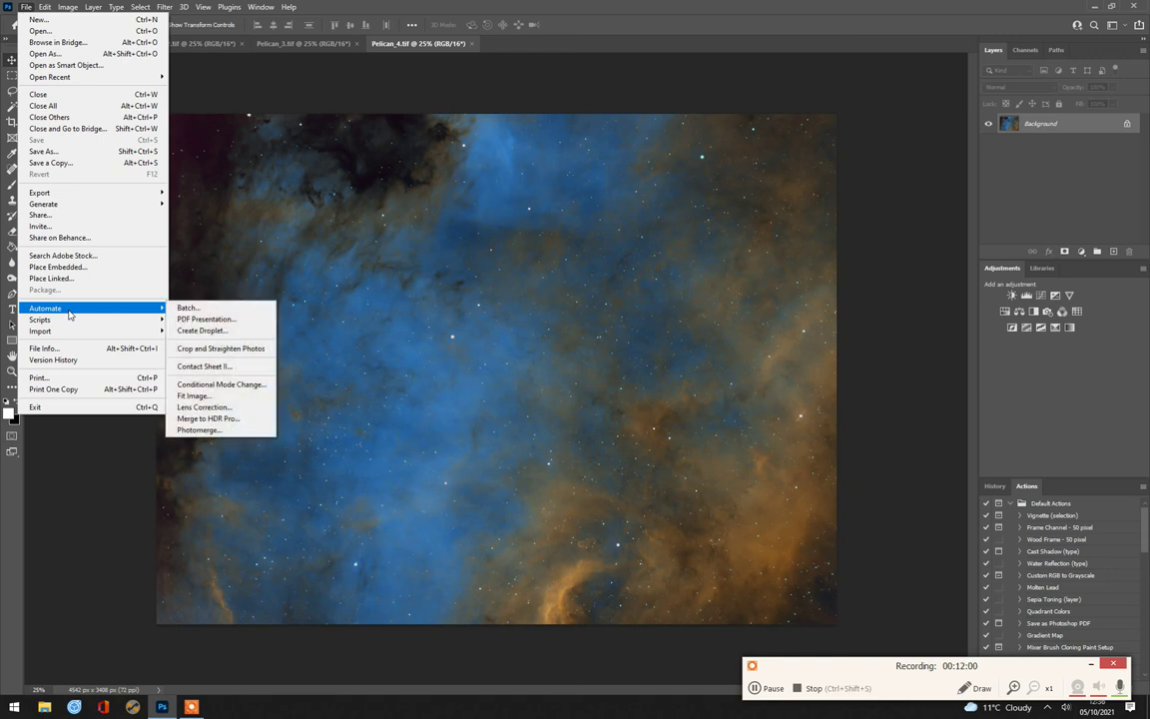
pyautogui.click(204, 431)
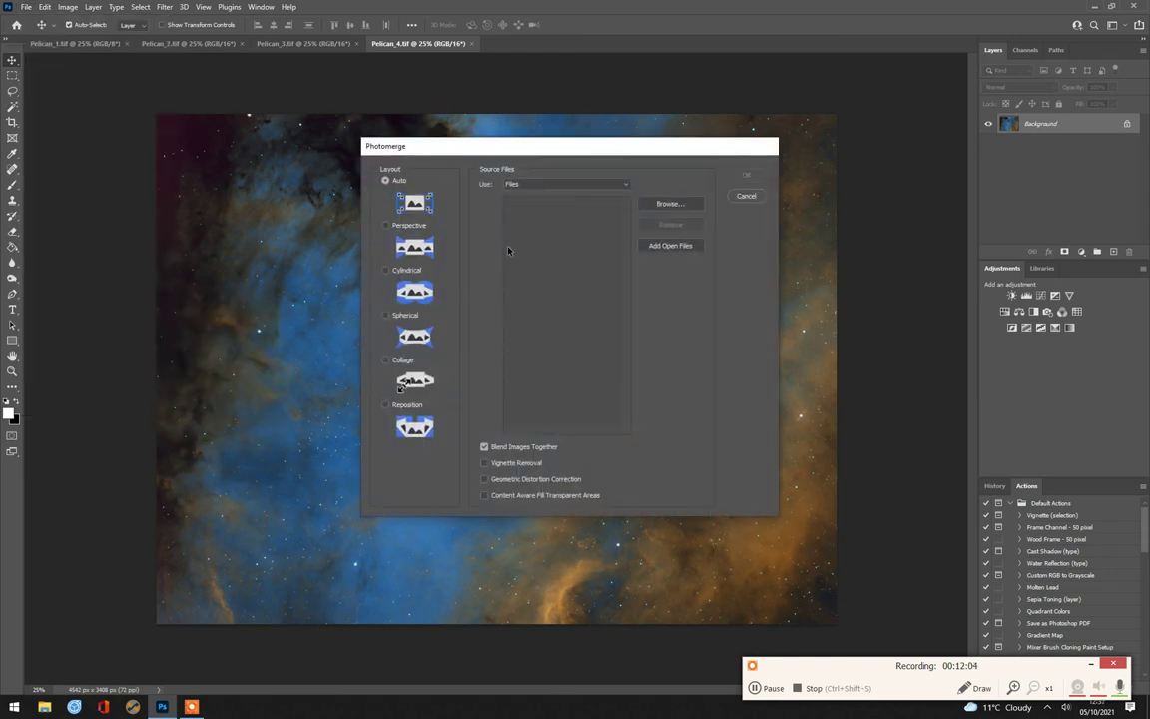
pyautogui.click(669, 245)
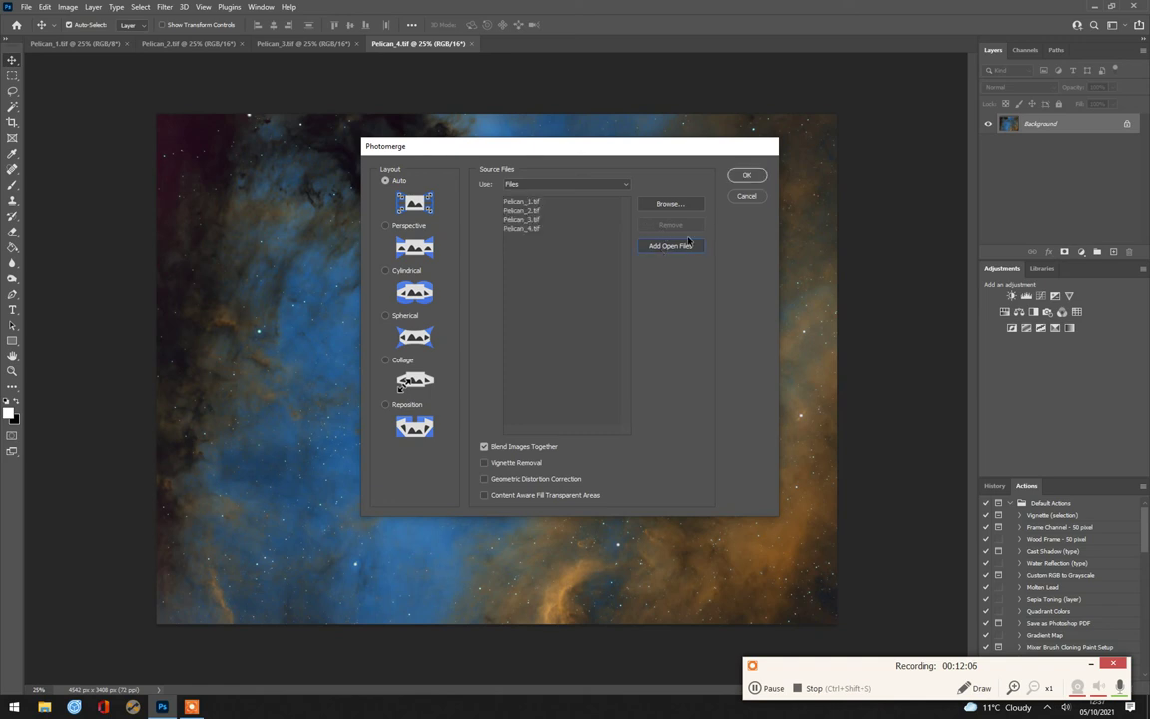
pyautogui.click(746, 175)
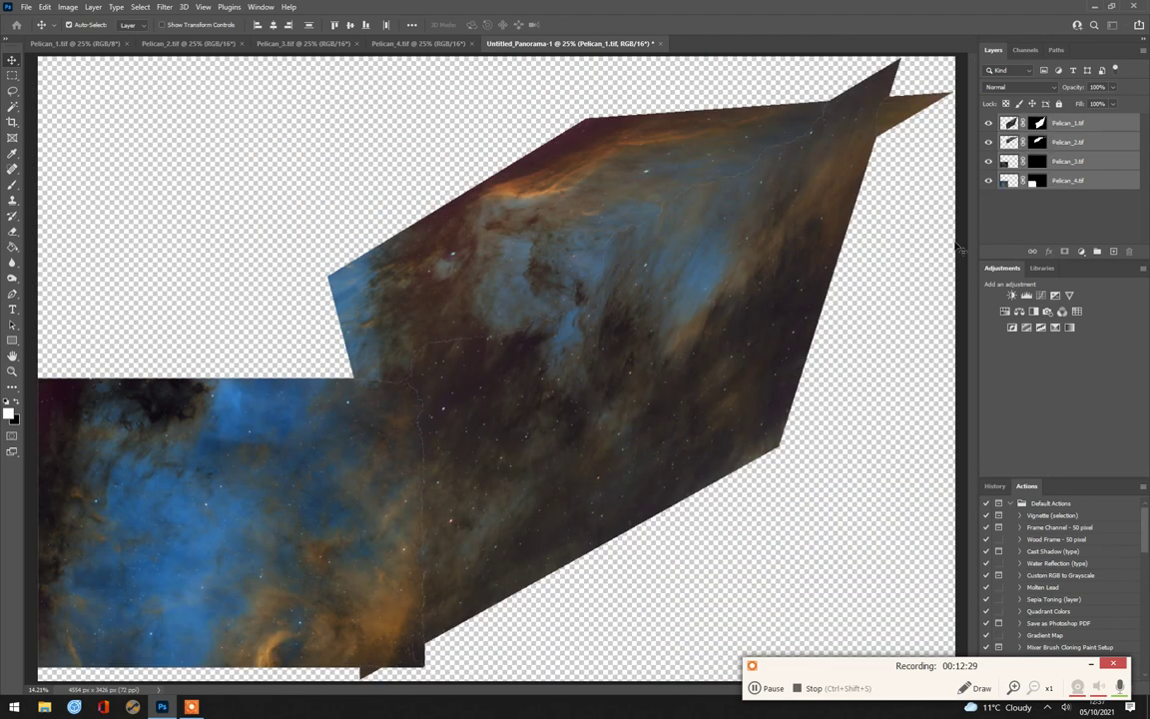
pyautogui.scroll(-3, 590, 257)
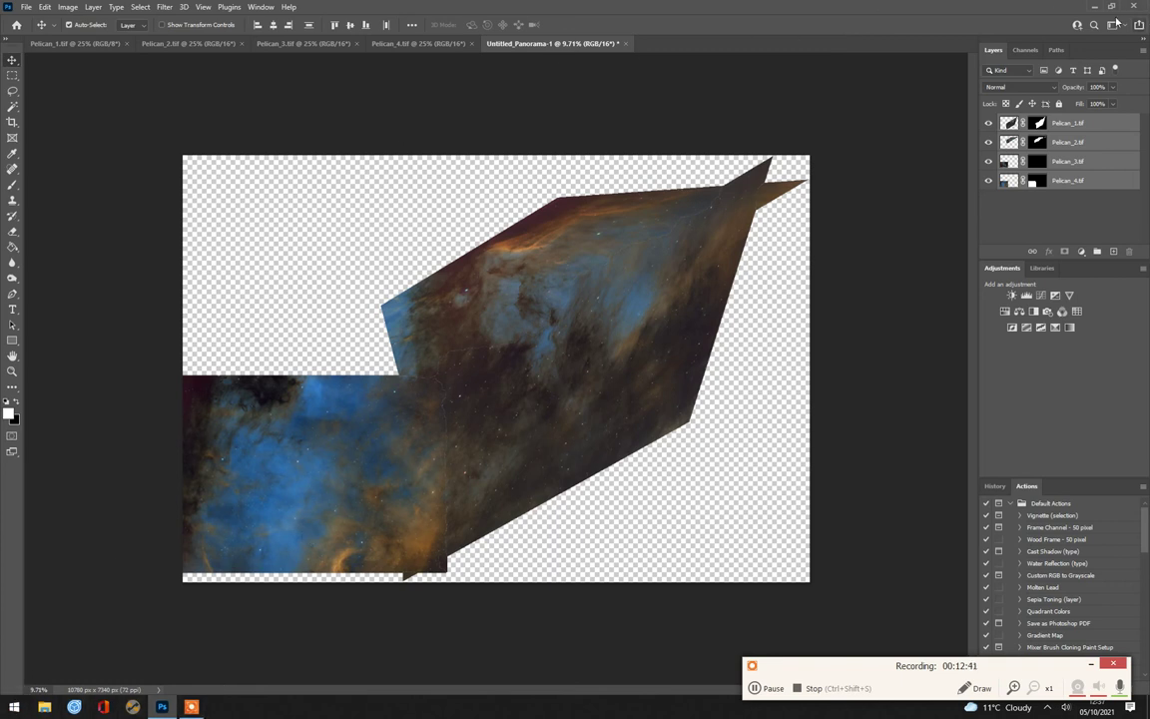
pyautogui.press('super+d')
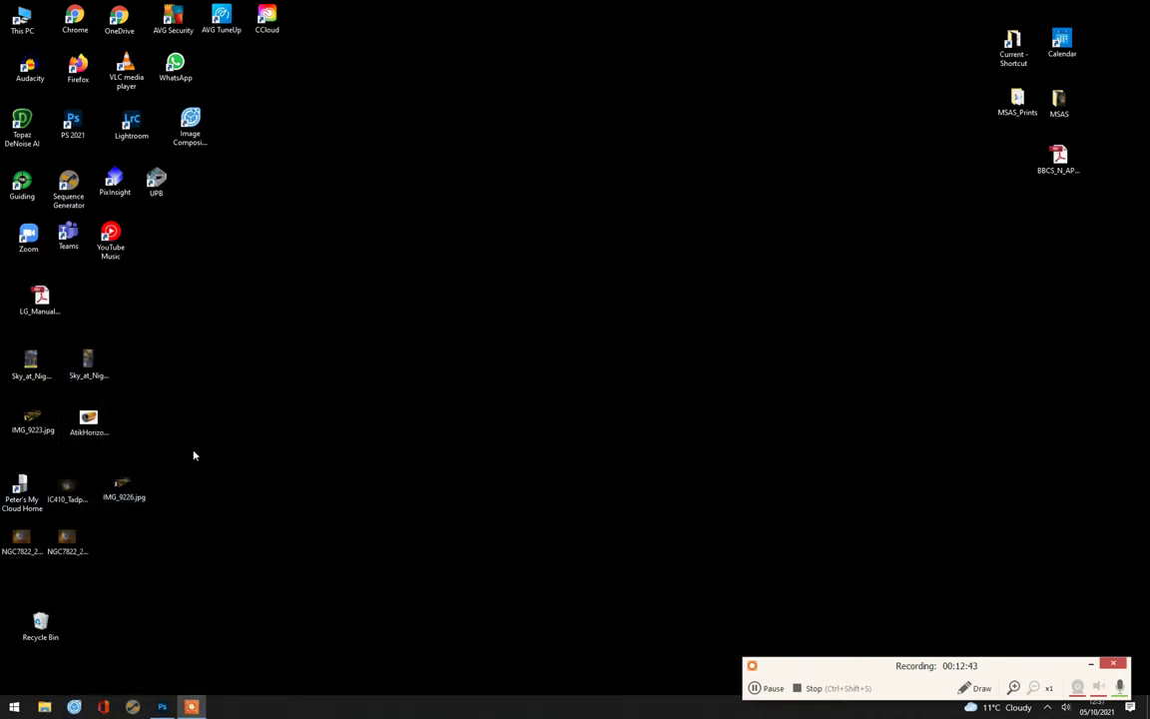
# - Launch Image Composite Editor and import Pelican_1–Pelican_4.tif into a new panorama
pyautogui.doubleClick(190, 122)
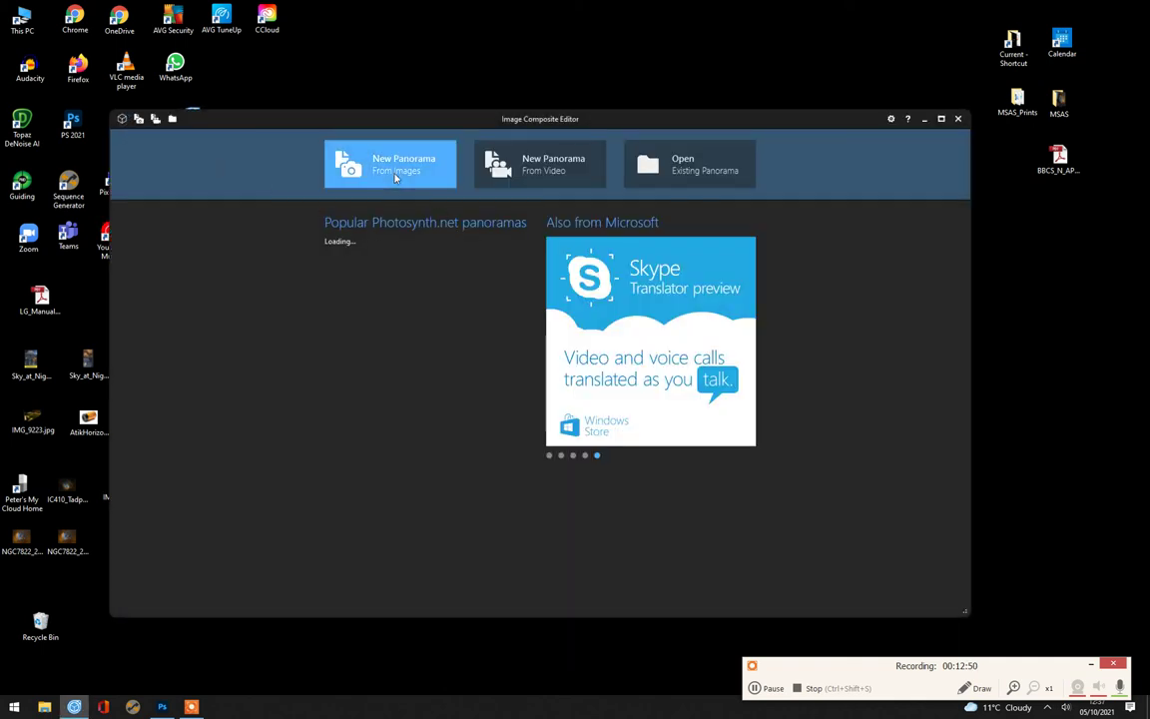
pyautogui.click(395, 177)
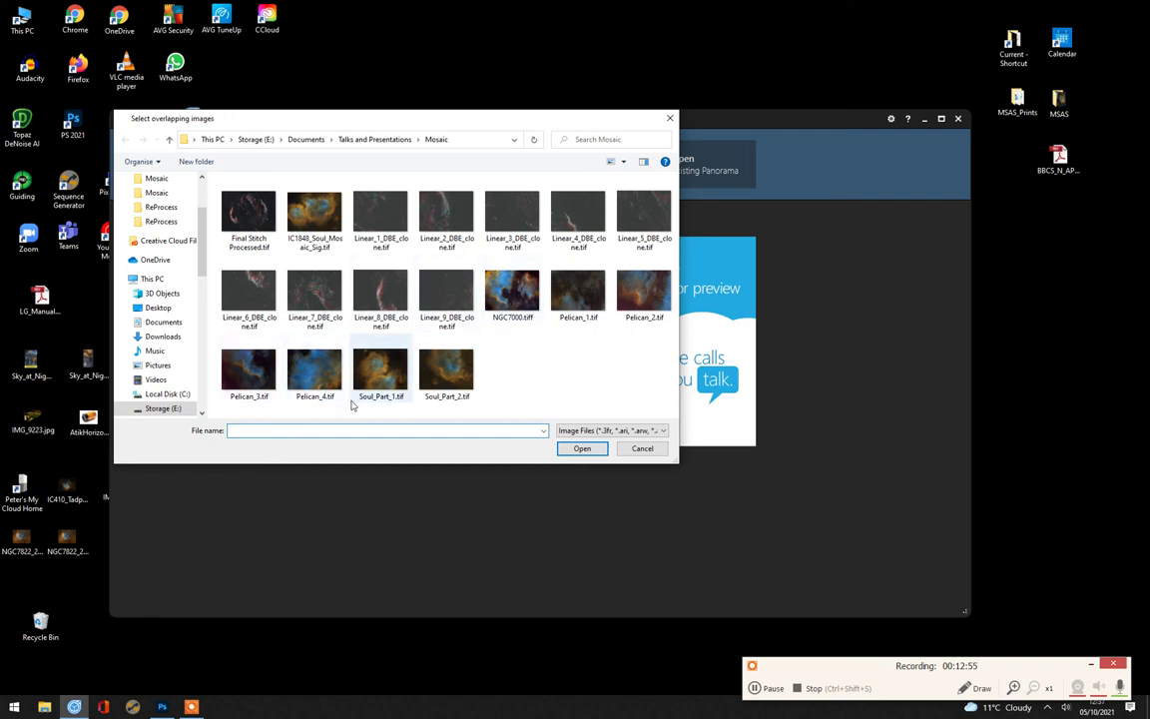
pyautogui.click(595, 289)
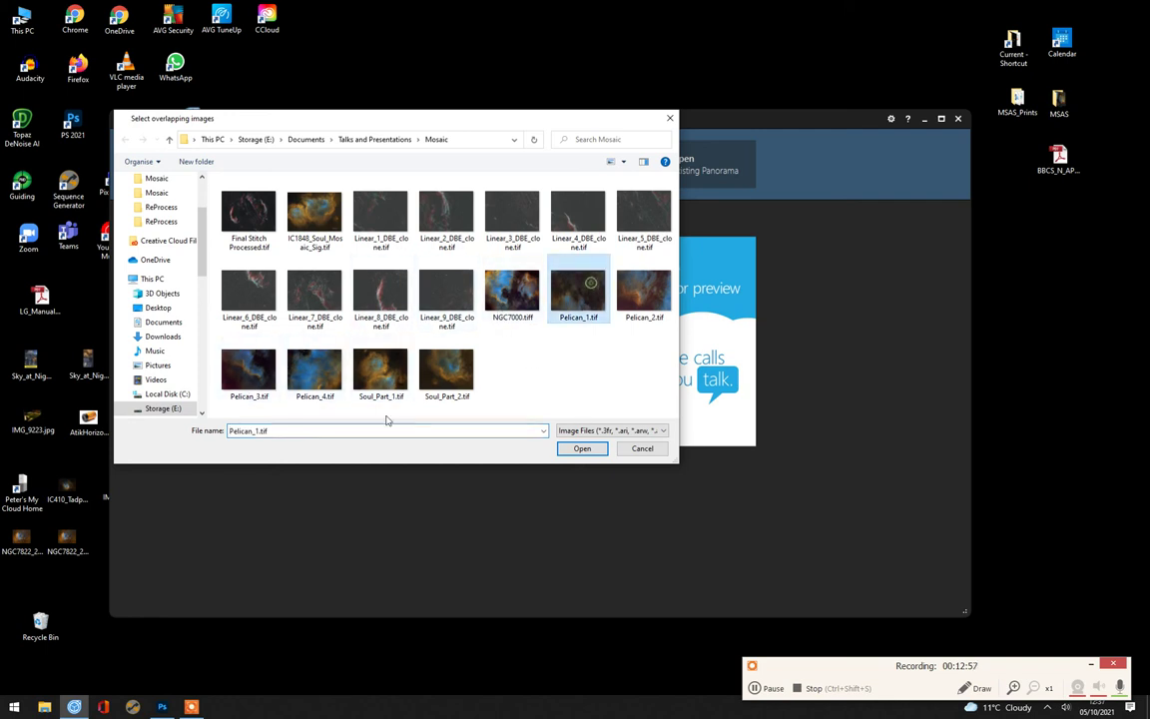
pyautogui.keyDown('shift'); pyautogui.click(327, 382); pyautogui.keyUp('shift')
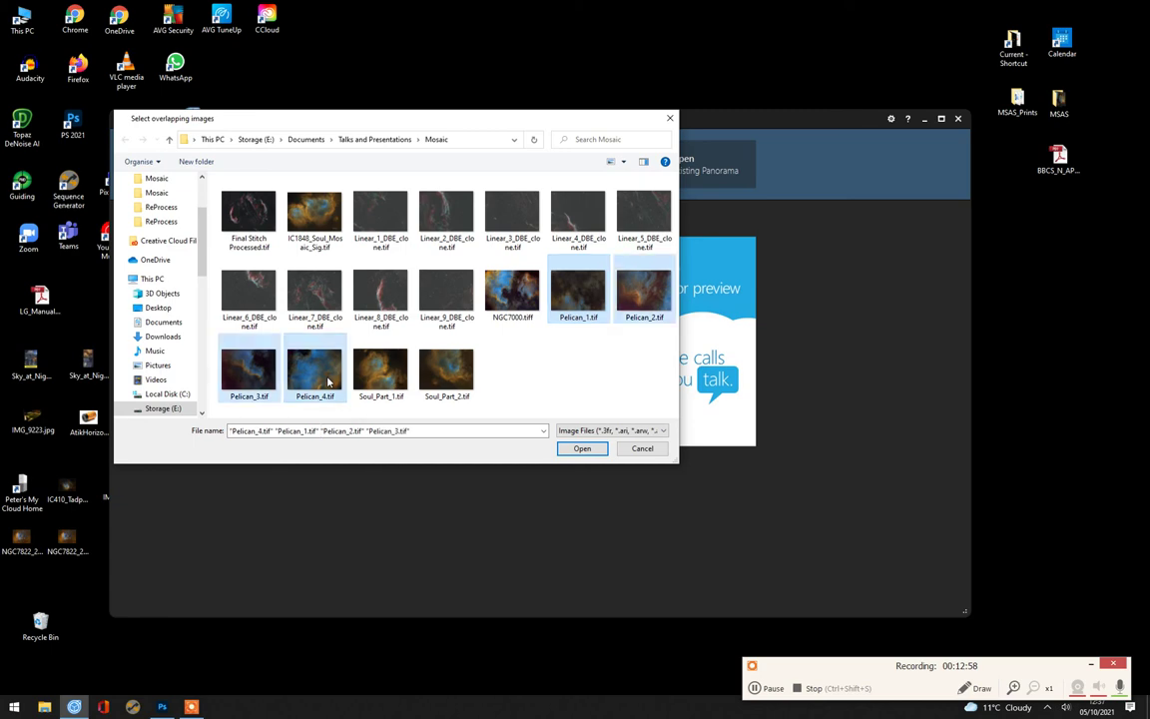
pyautogui.click(581, 448)
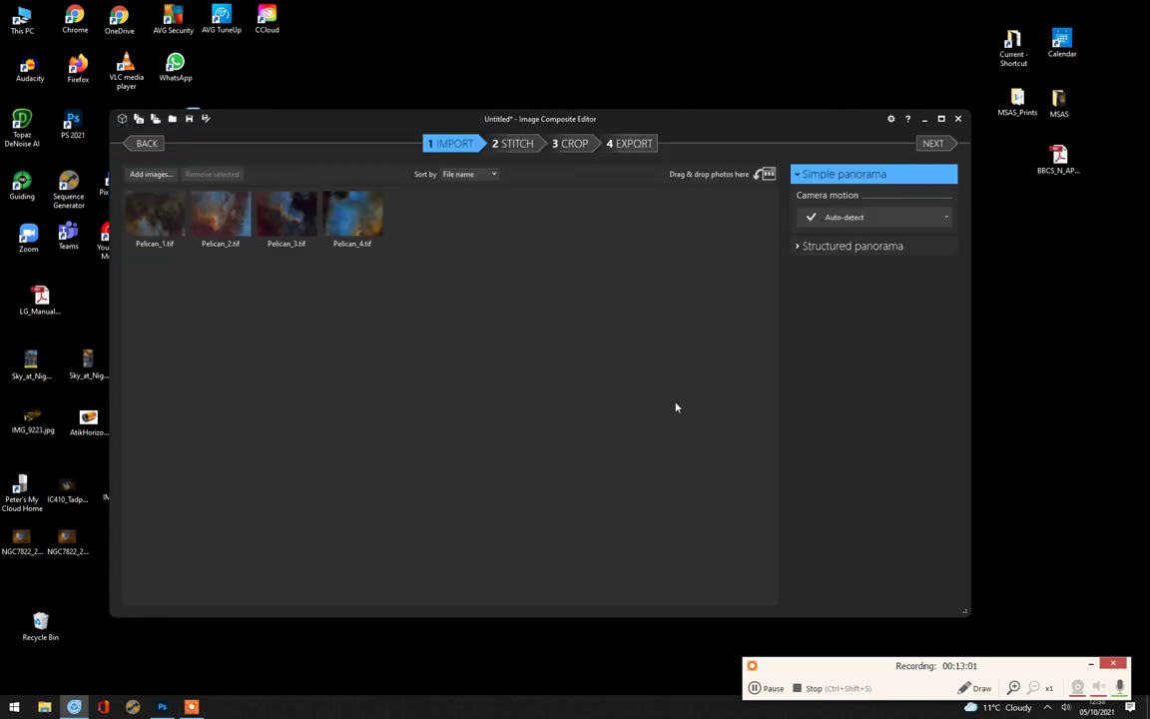
# - Stitch the four Pelican panels into an 8442 × 6395 mosaic and proceed to cropping
pyautogui.click(509, 144)
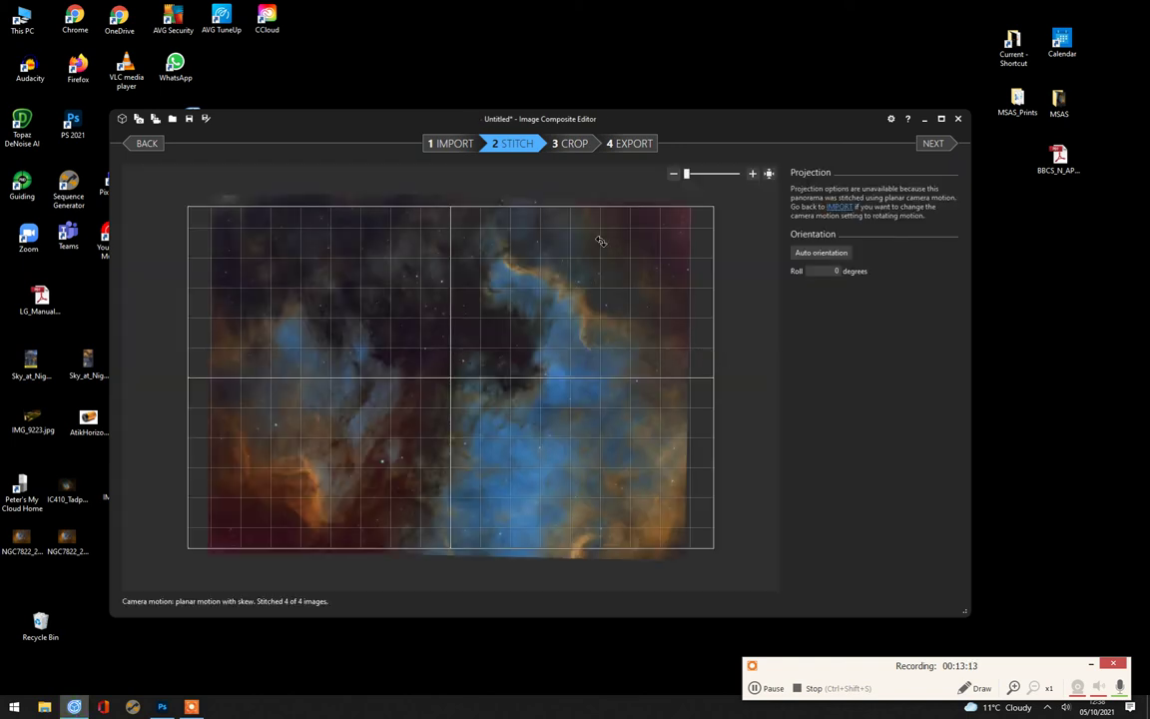
pyautogui.click(569, 143)
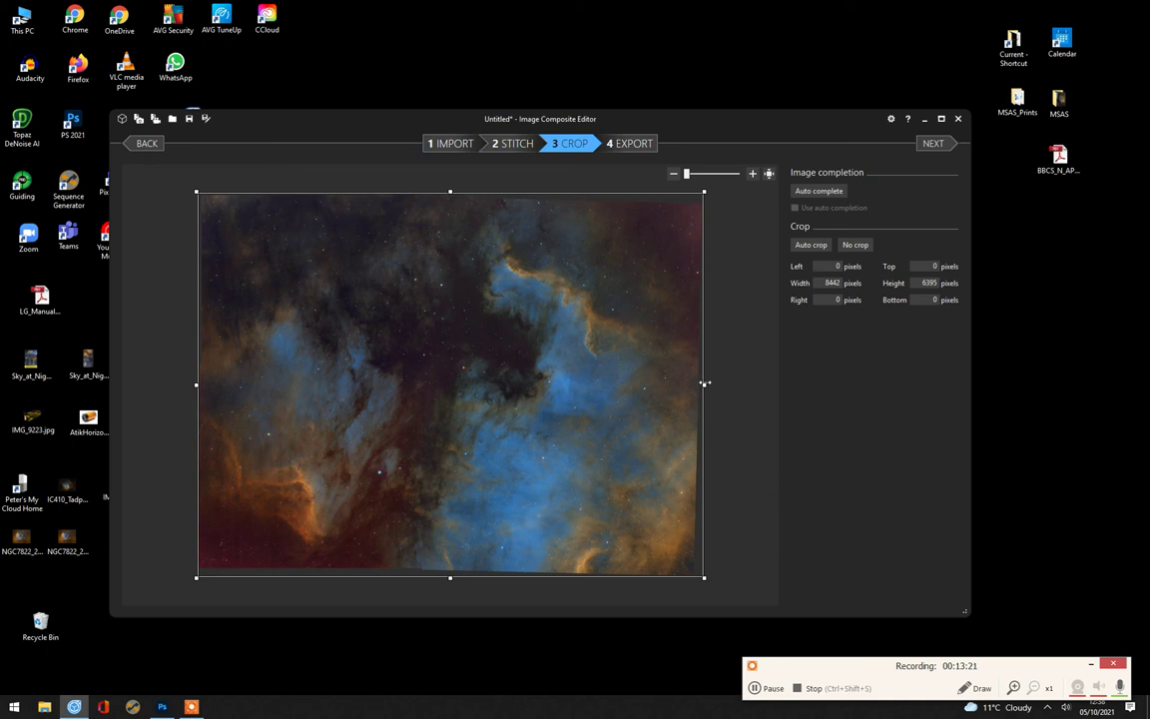
# - Trim the right, bottom and left edges to 8201 × 6204 pixels, then return to Photoshop
pyautogui.moveTo(704, 384); pyautogui.dragTo(701, 385)
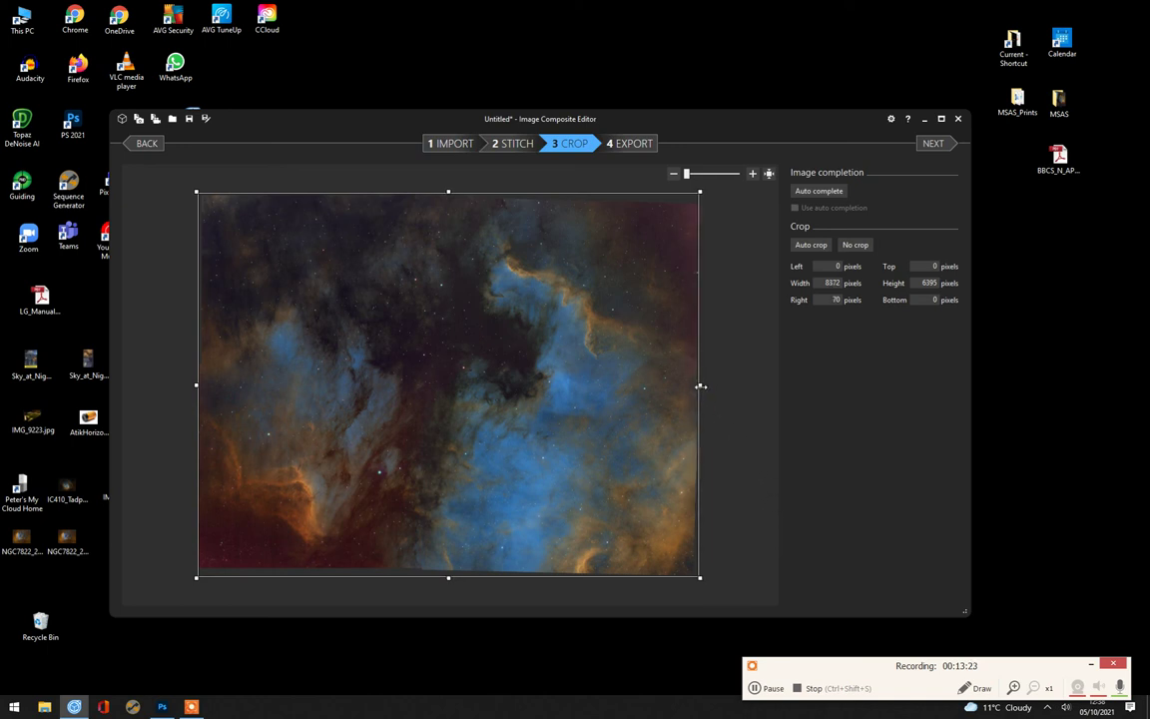
pyautogui.moveTo(449, 576); pyautogui.dragTo(450, 566)
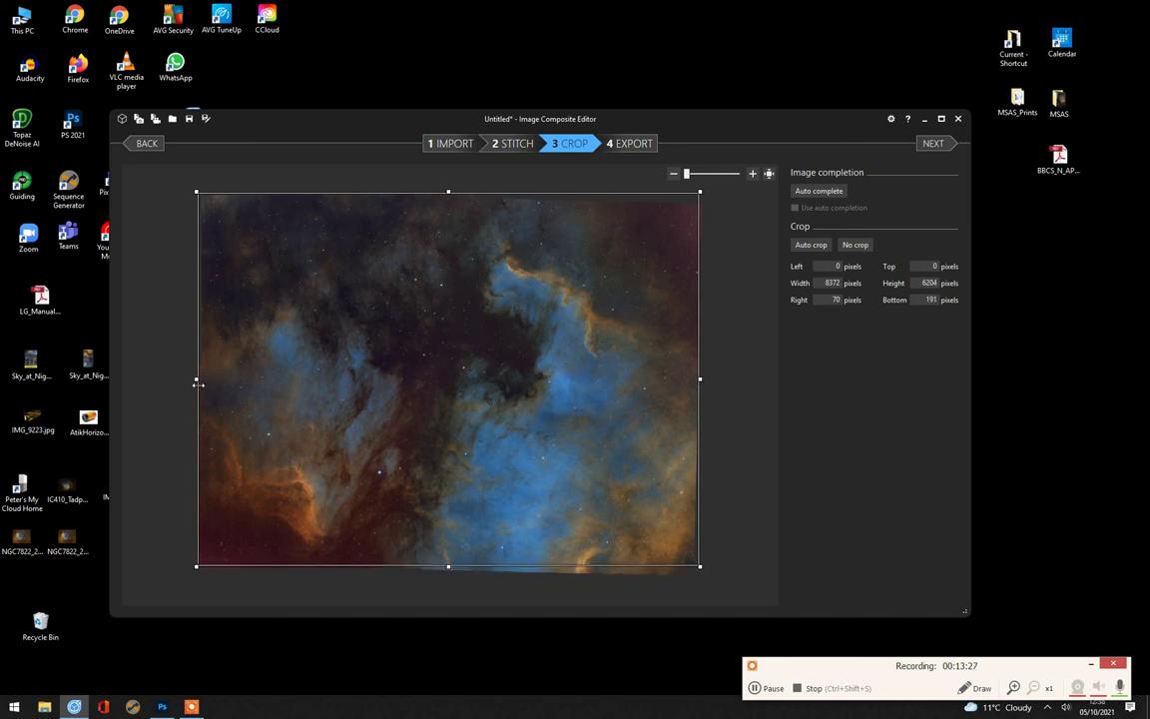
pyautogui.moveTo(196, 378); pyautogui.dragTo(206, 377)
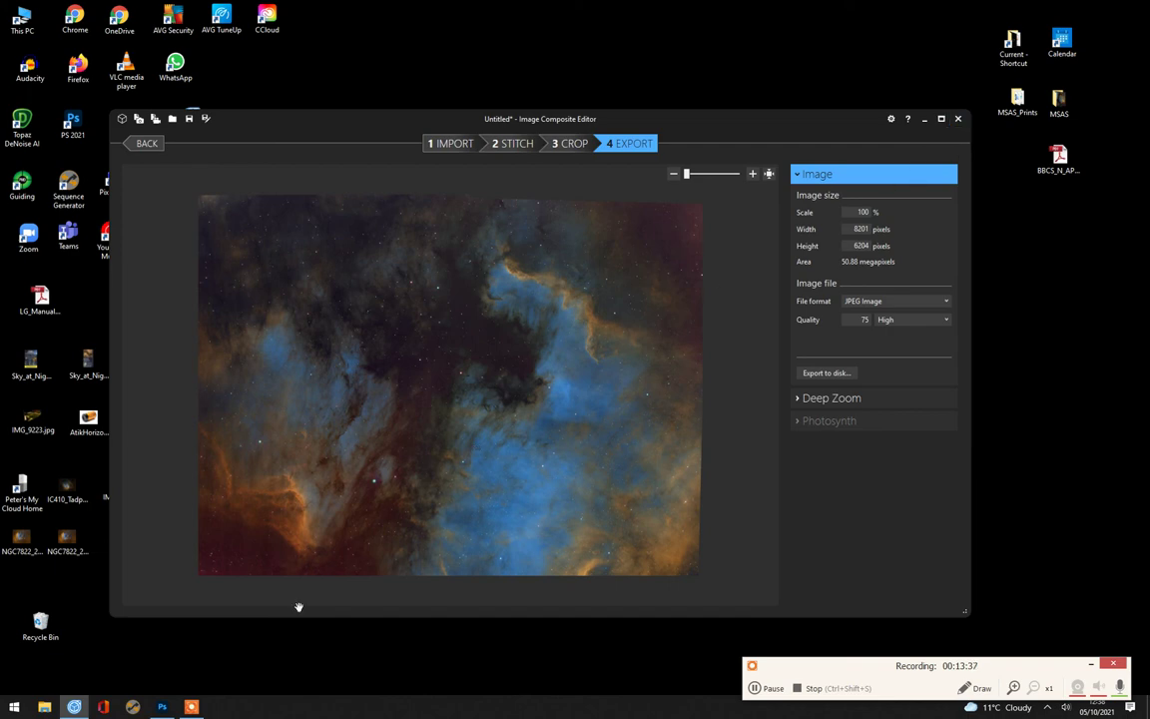
pyautogui.click(164, 707)
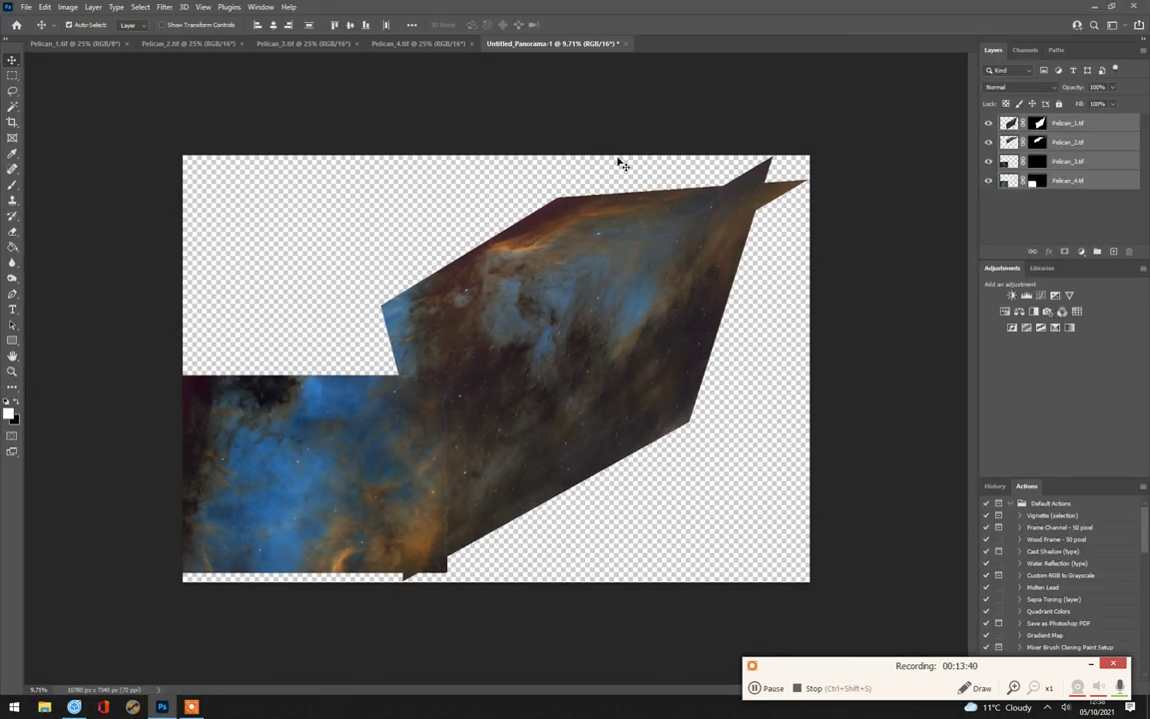
# - Discard the failed panorama without saving and close the Pelican_4 through Pelican_1 documents
pyautogui.click(624, 43)
pyautogui.click(528, 262)
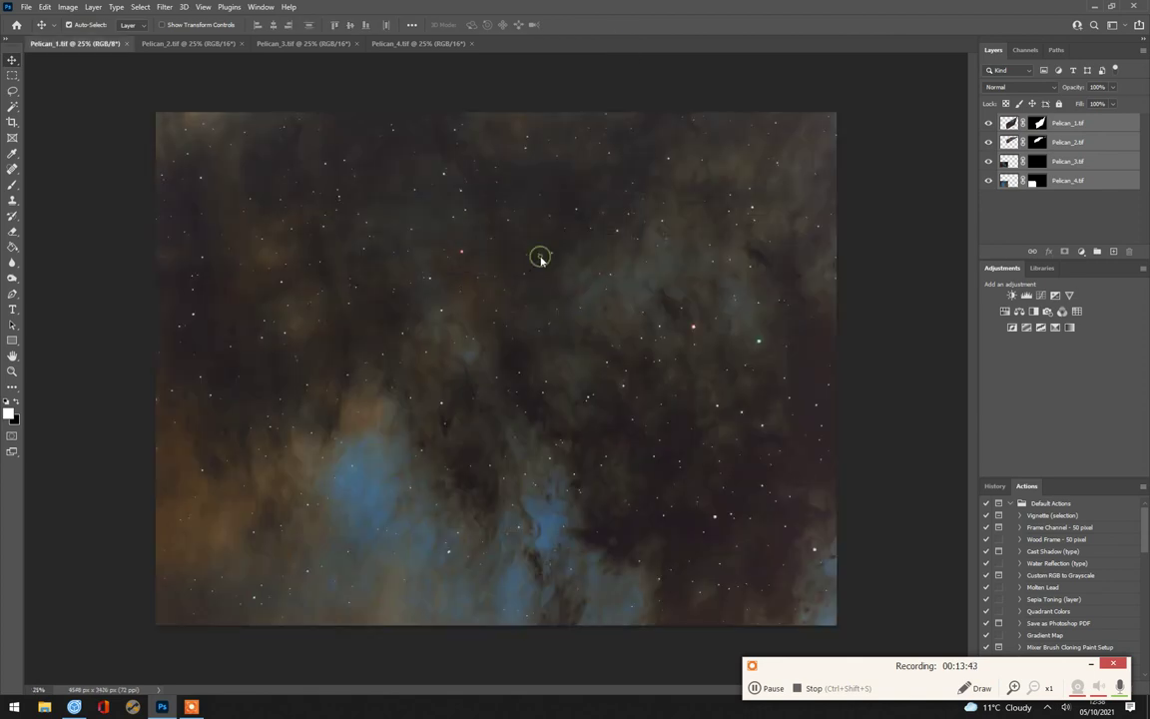
pyautogui.click(471, 43)
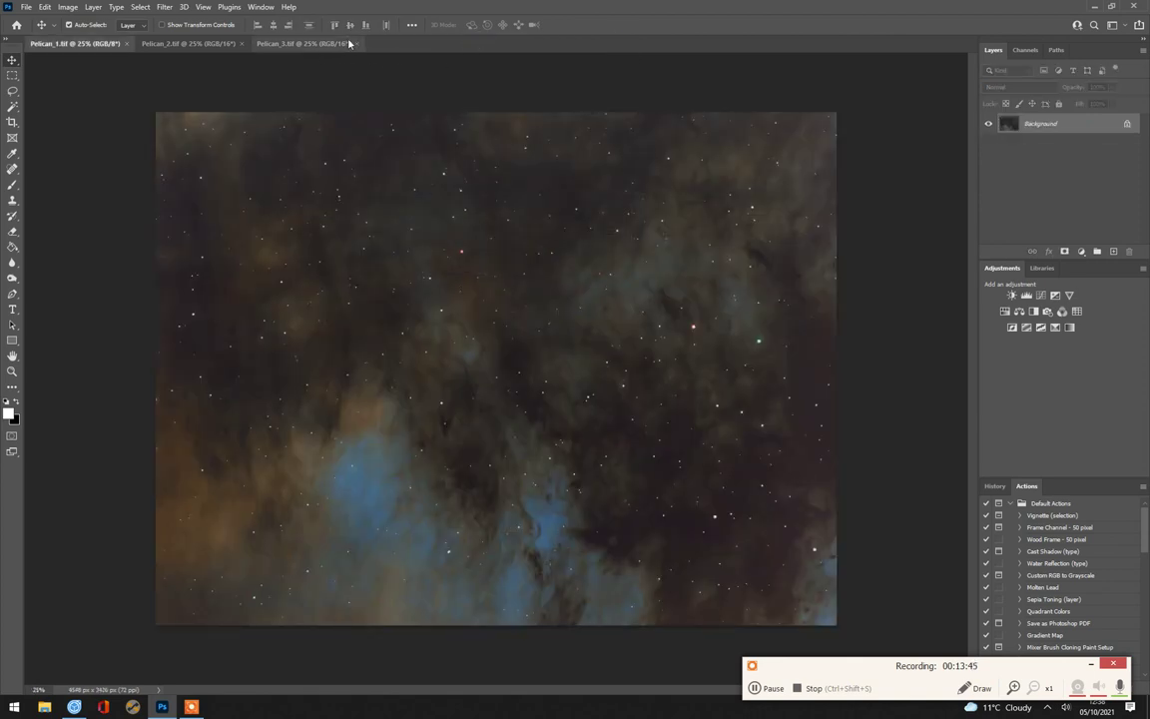
pyautogui.click(359, 43)
pyautogui.click(233, 43)
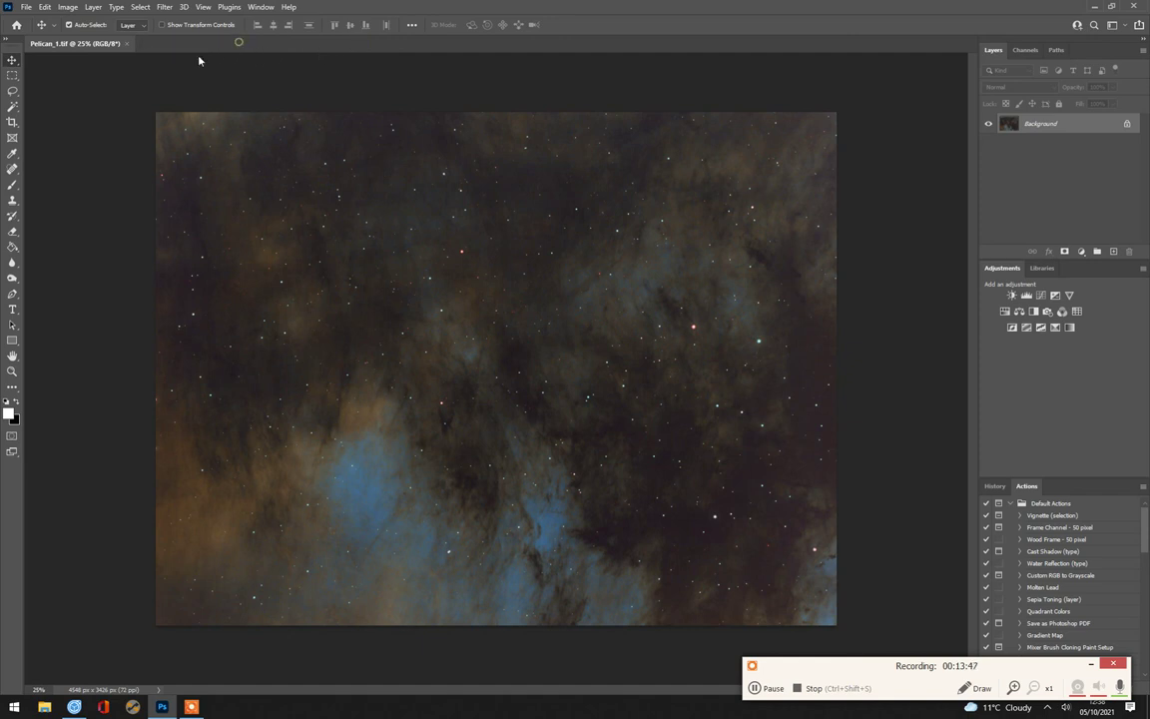
pyautogui.click(126, 43)
# - Open the NGC7000.tiff mosaic from the Mosaic folder
pyautogui.click(26, 7)
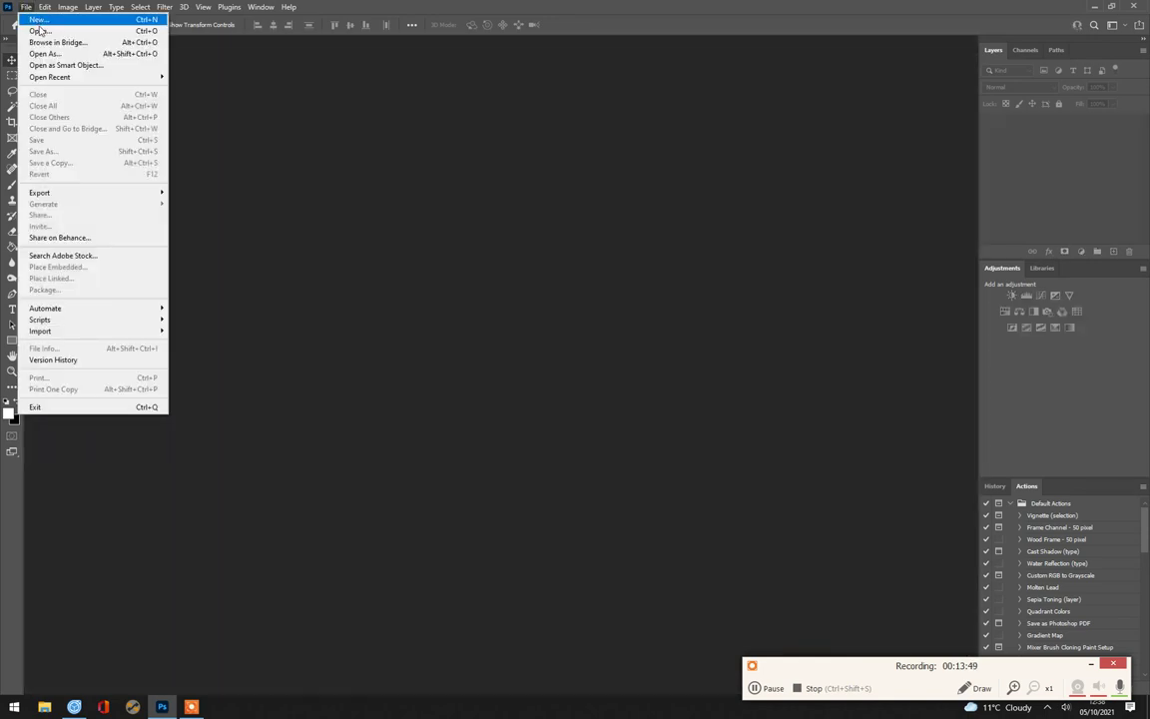
pyautogui.click(62, 31)
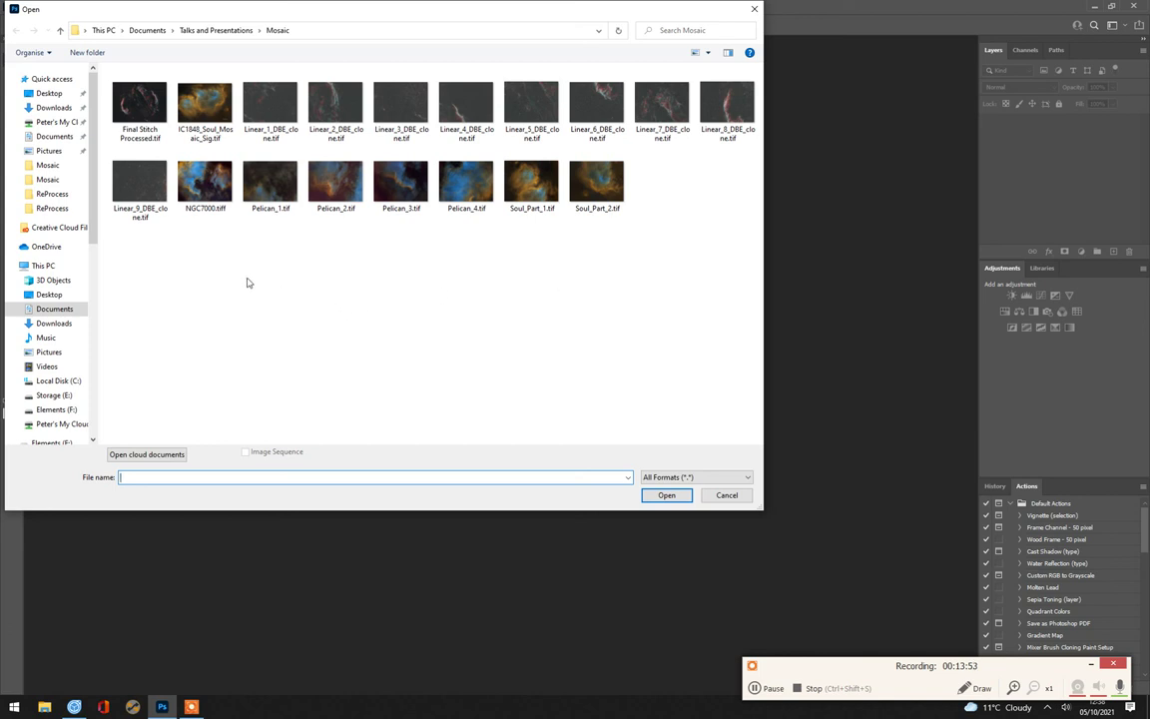
pyautogui.click(212, 182)
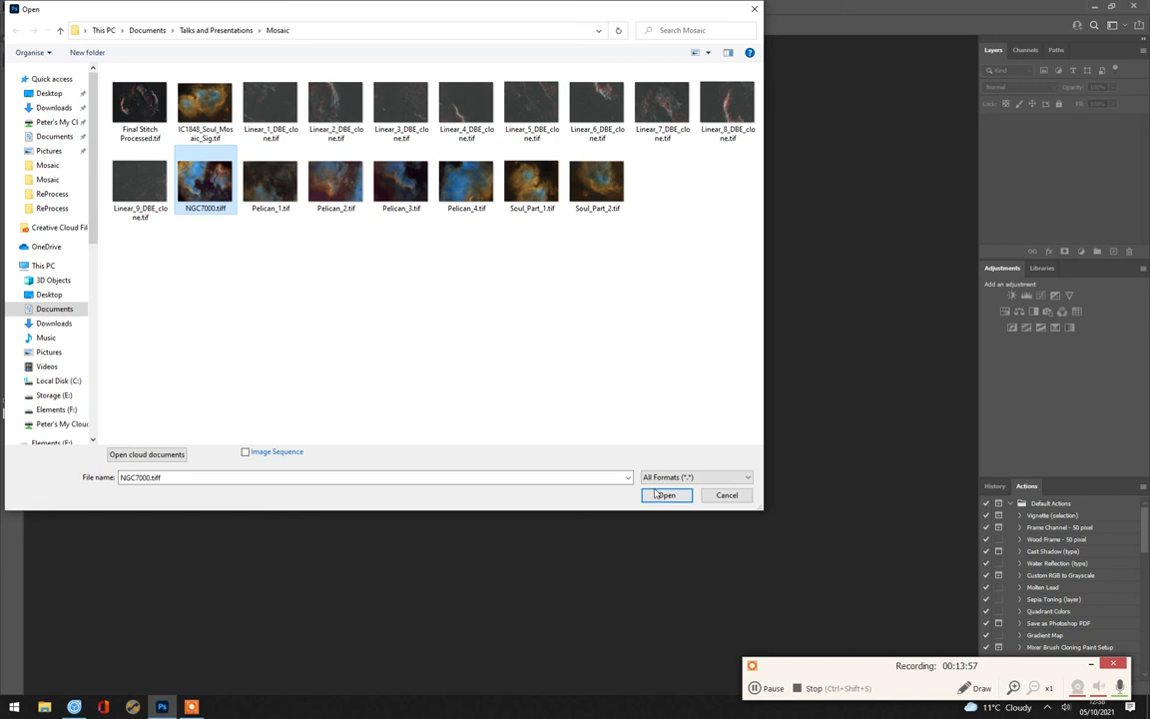
pyautogui.click(661, 496)
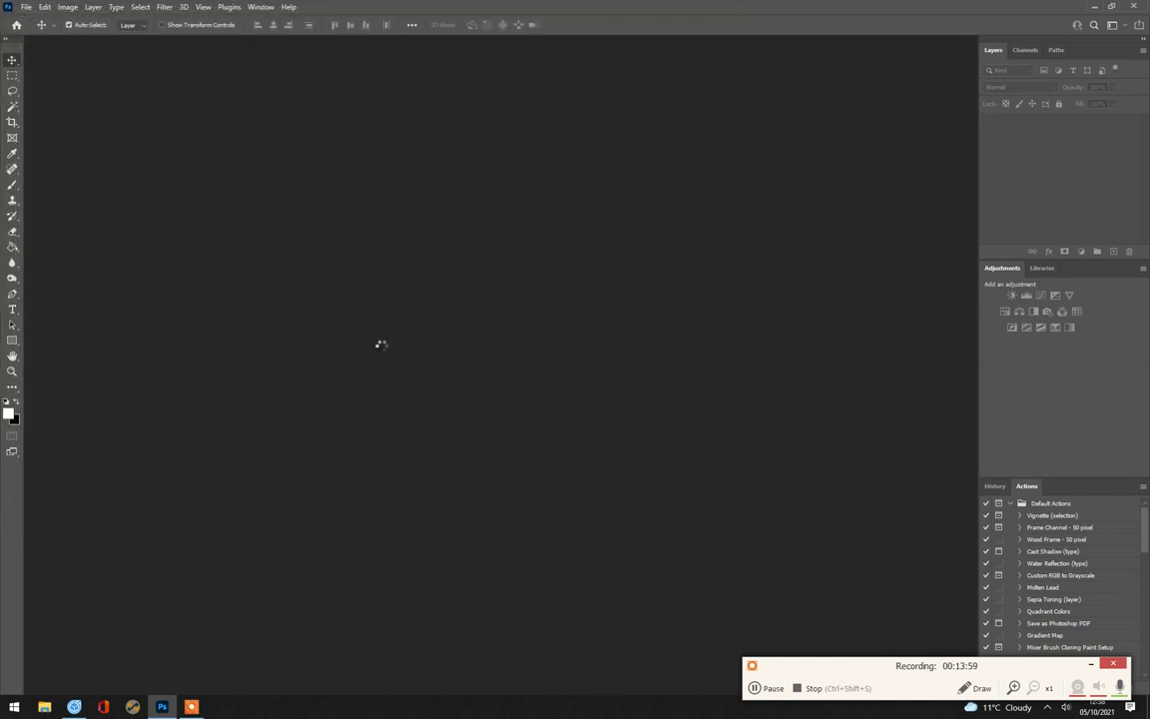